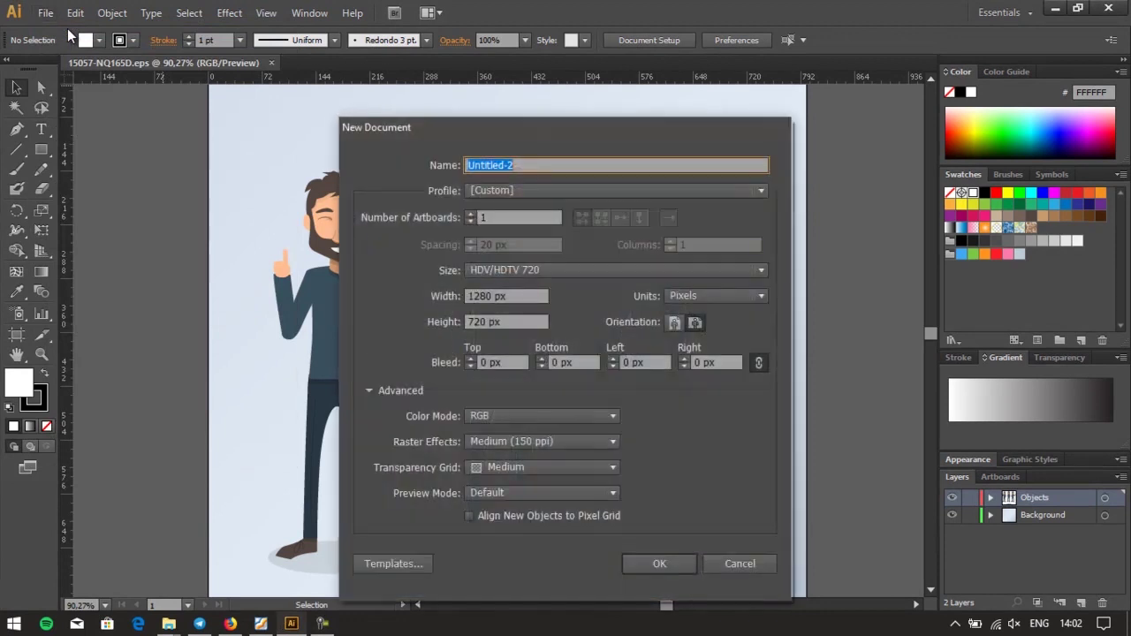
Create a 1280 x 720 px document and copy the man with the raised open hand from 15057-NQ165D.eps into its centre
{"action": "left_click", "coordinate": [660, 563]}
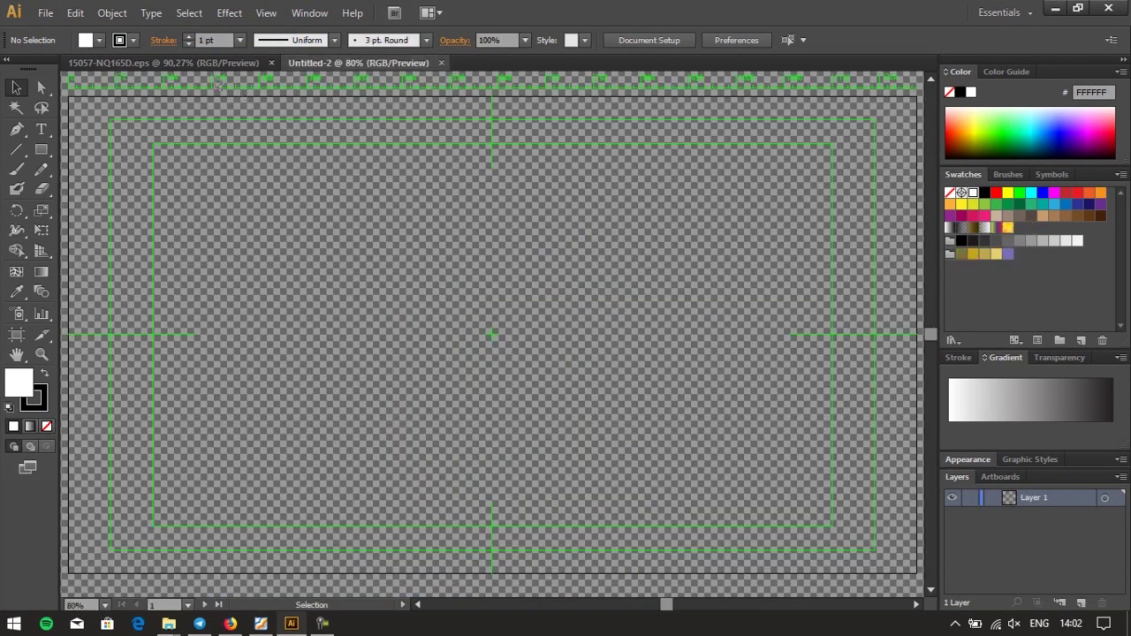
{"action": "left_click", "coordinate": [203, 63]}
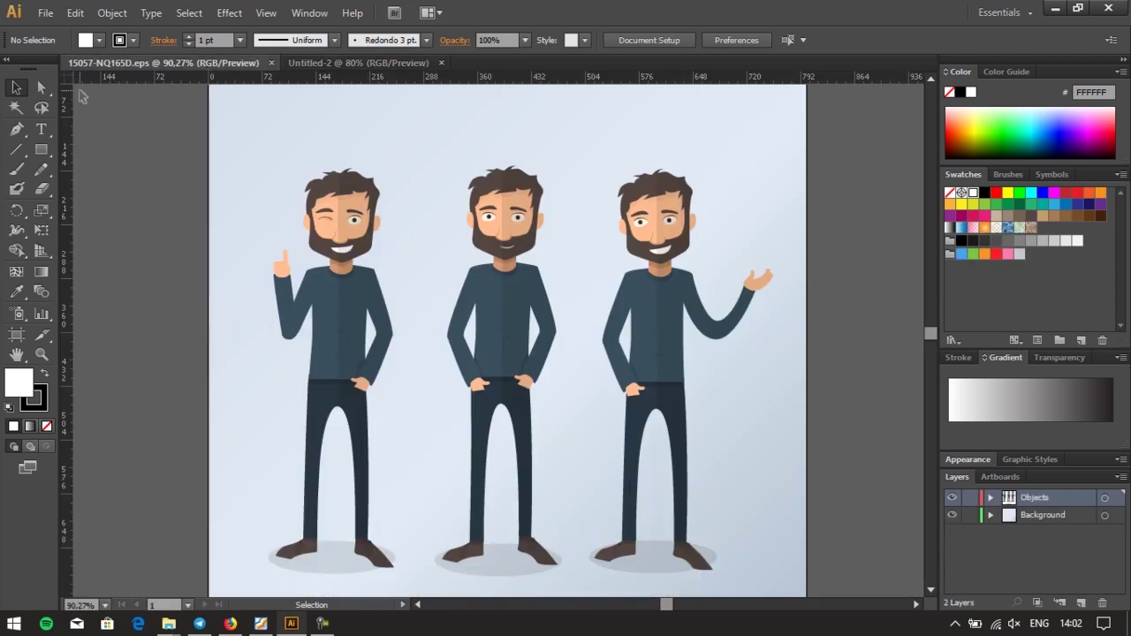
{"action": "left_click", "coordinate": [651, 292]}
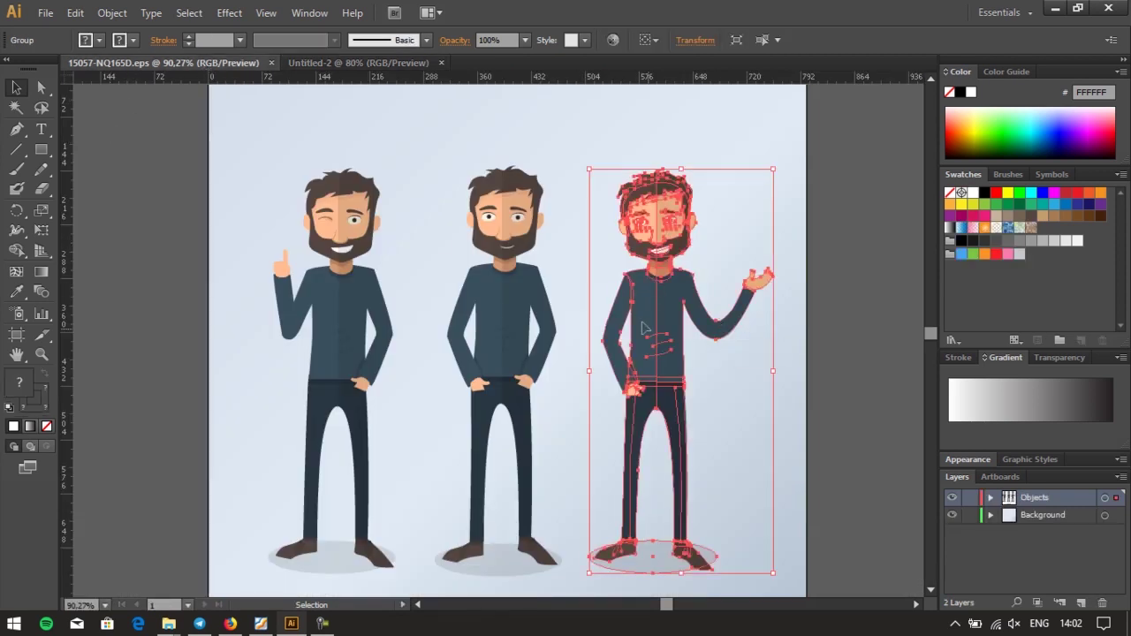
{"action": "right_click", "coordinate": [668, 331]}
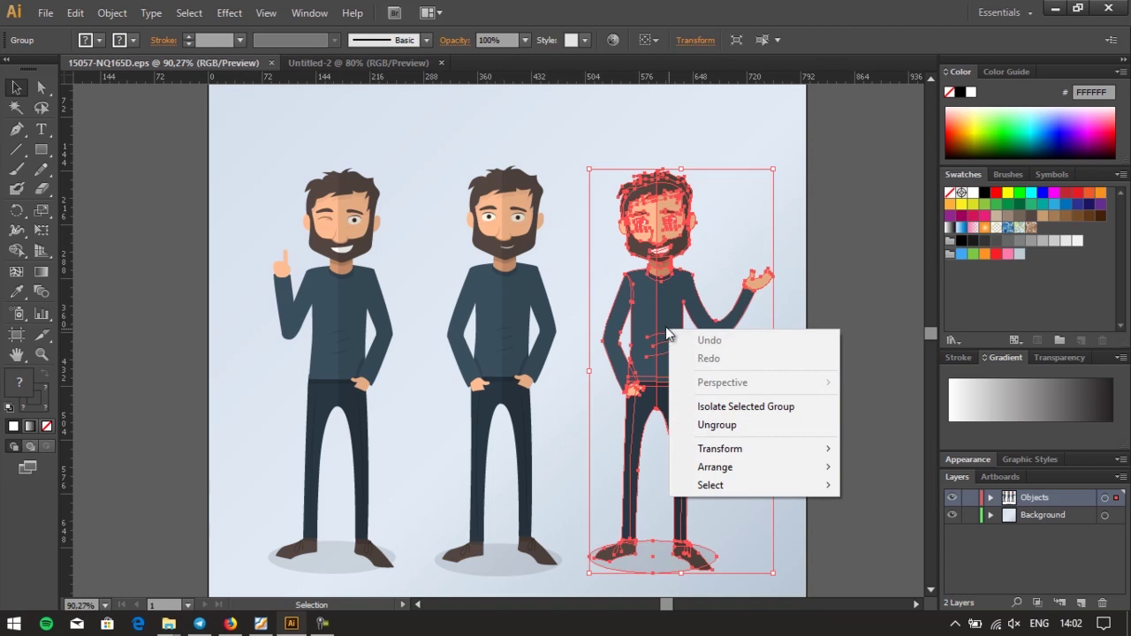
{"action": "left_click", "coordinate": [655, 292]}
{"action": "left_click_drag", "start_coordinate": [648, 305], "coordinate": [426, 127]}
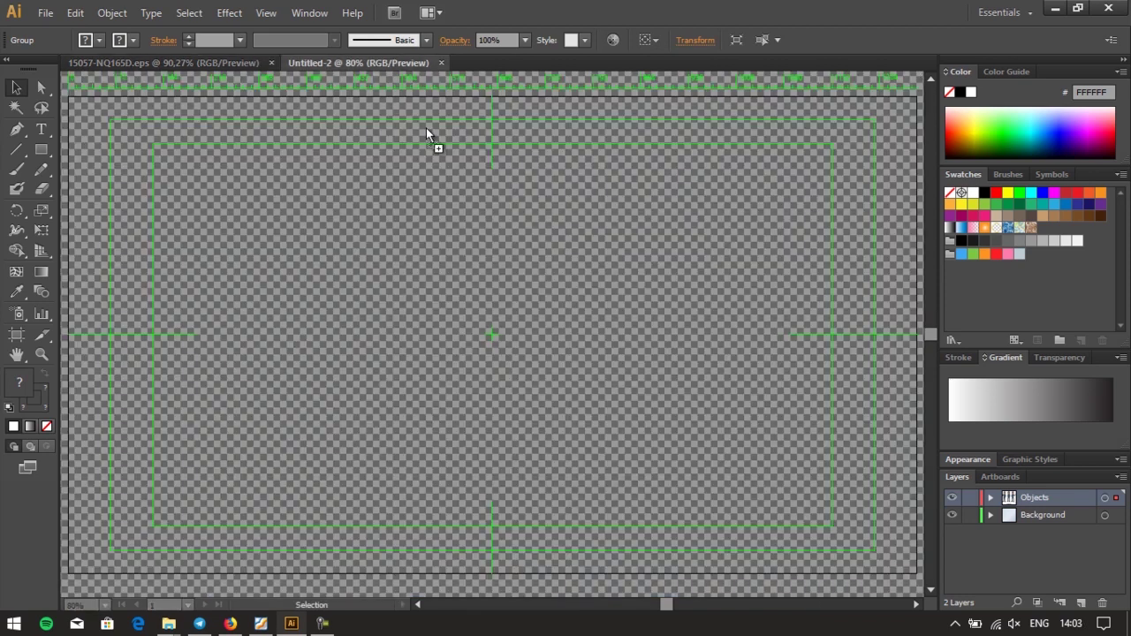
{"action": "left_click_drag", "start_coordinate": [491, 309], "coordinate": [533, 294]}
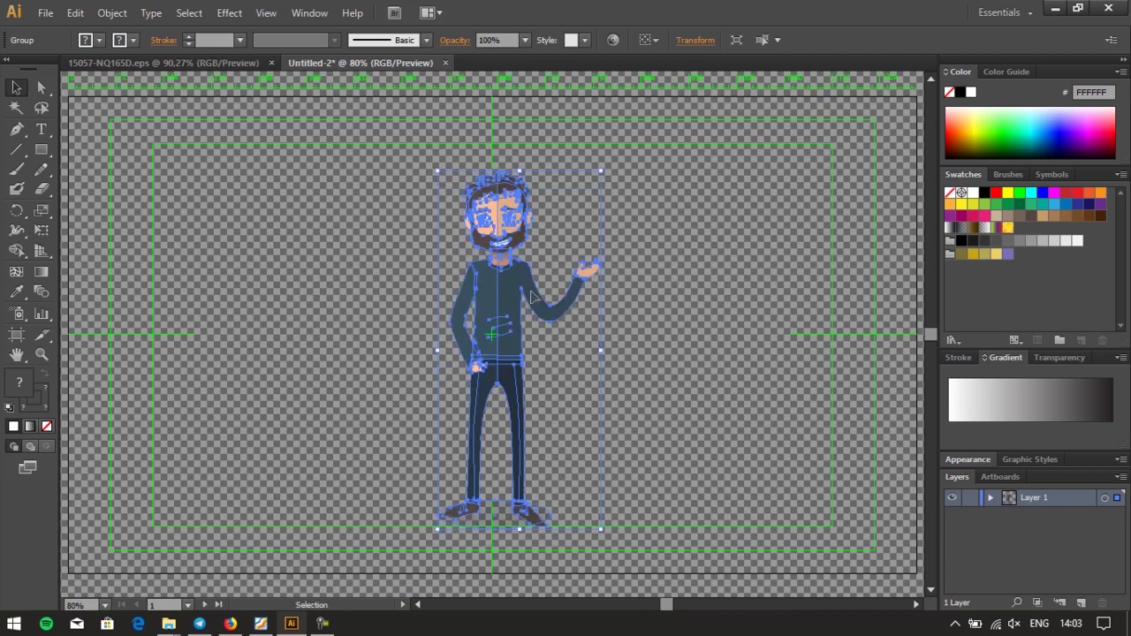
{"action": "left_click", "coordinate": [686, 292]}
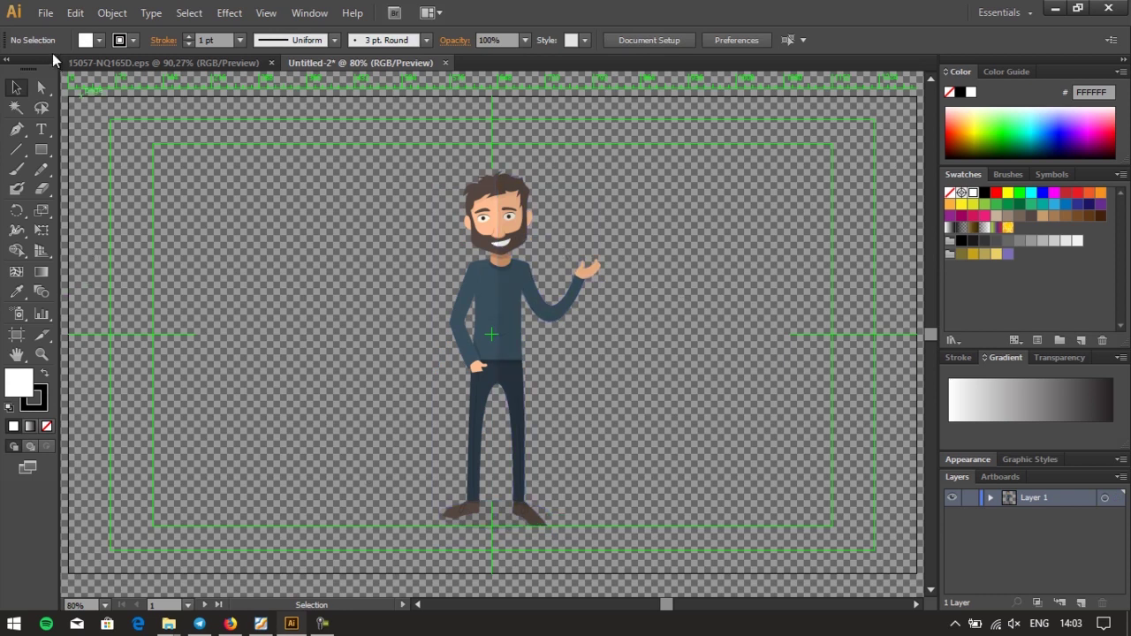
Begin saving the new document as a file and browse to 1 PPG > WORKSHOP > C3 KELAS XI on DATA (E:)
{"action": "left_click", "coordinate": [43, 14]}
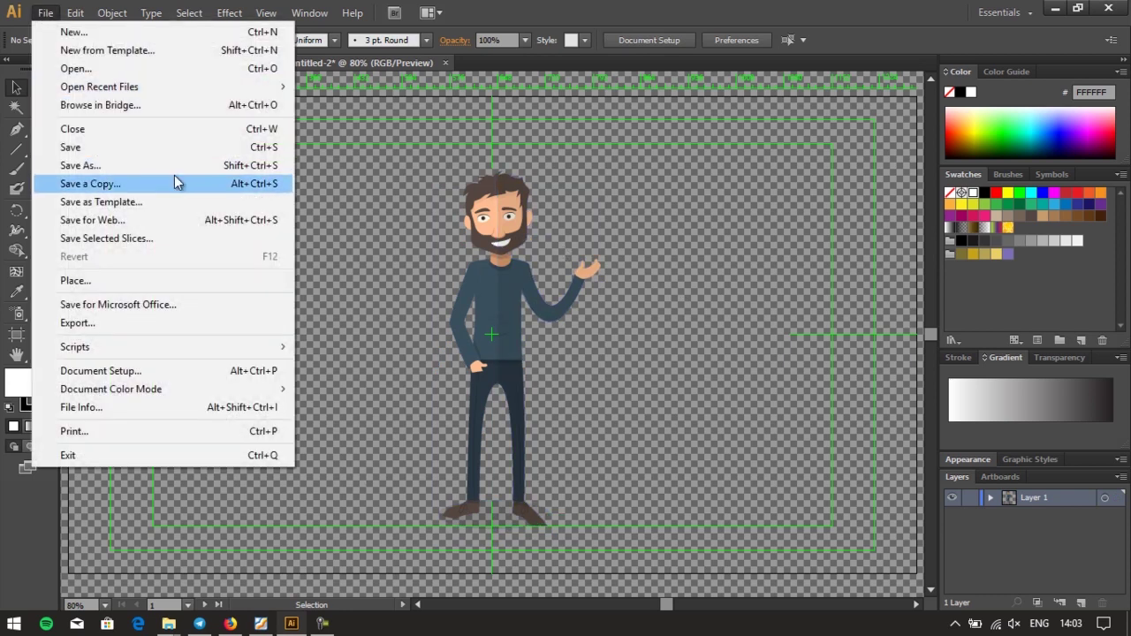
{"action": "left_click", "coordinate": [173, 167]}
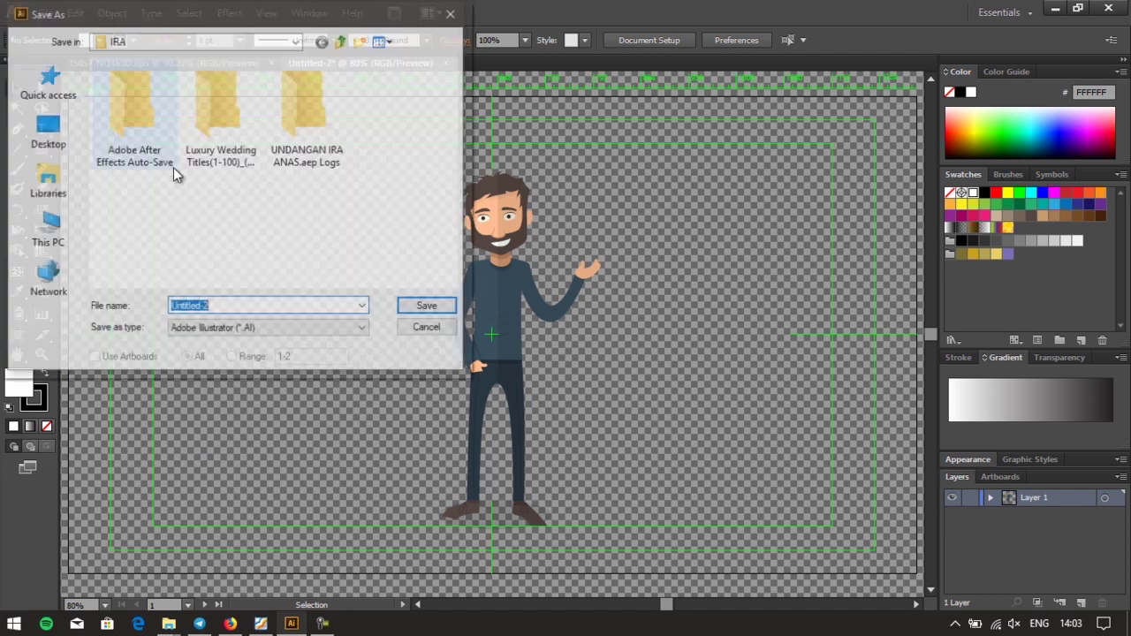
{"action": "left_click", "coordinate": [46, 240]}
{"action": "scroll", "coordinate": [177, 159], "scroll_direction": "down", "scroll_amount": 3}
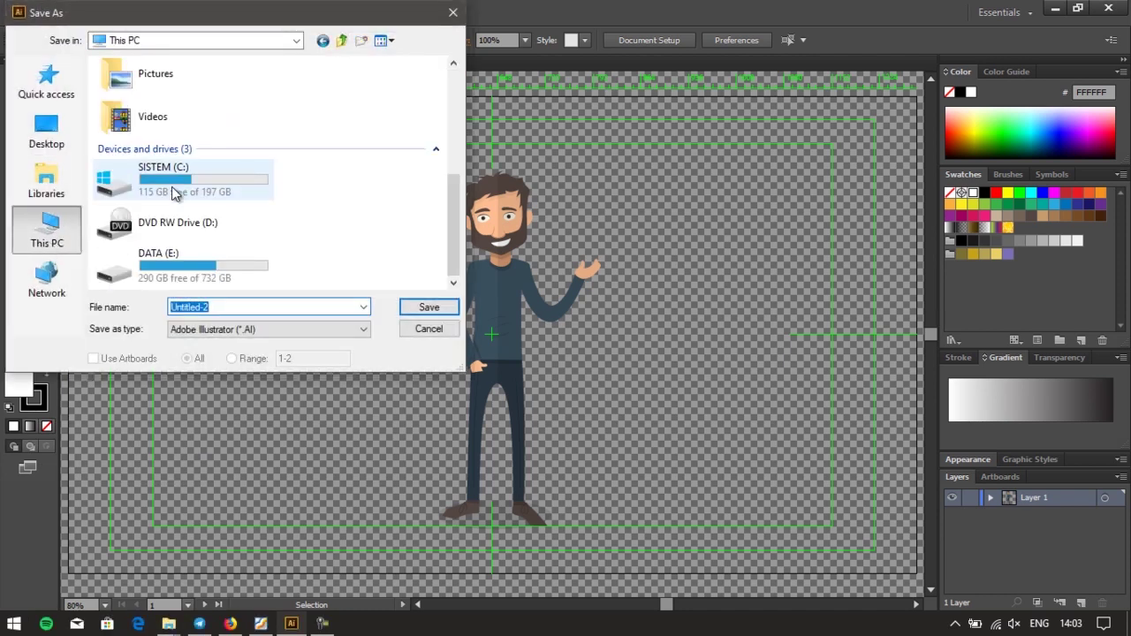
{"action": "double_click", "coordinate": [192, 269]}
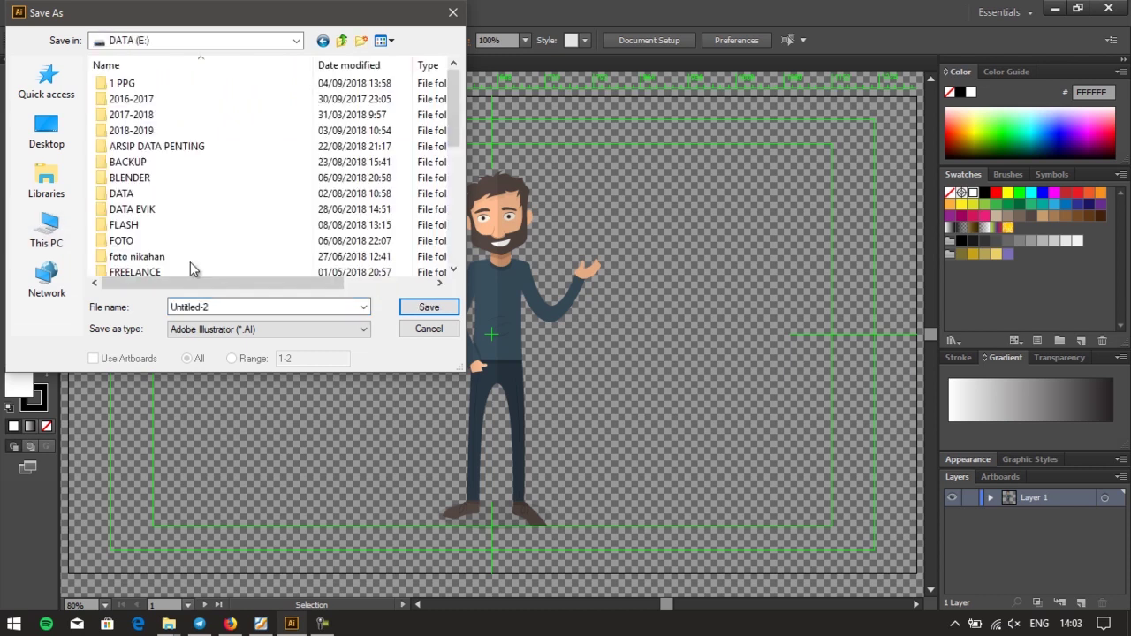
{"action": "double_click", "coordinate": [128, 81]}
{"action": "double_click", "coordinate": [152, 145]}
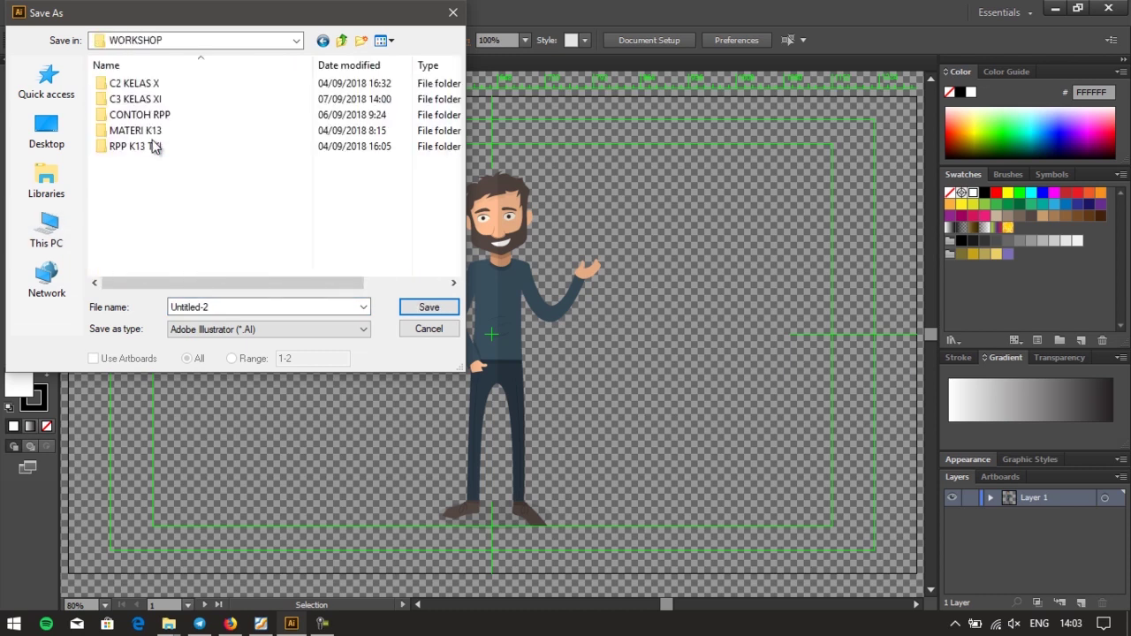
{"action": "double_click", "coordinate": [154, 99]}
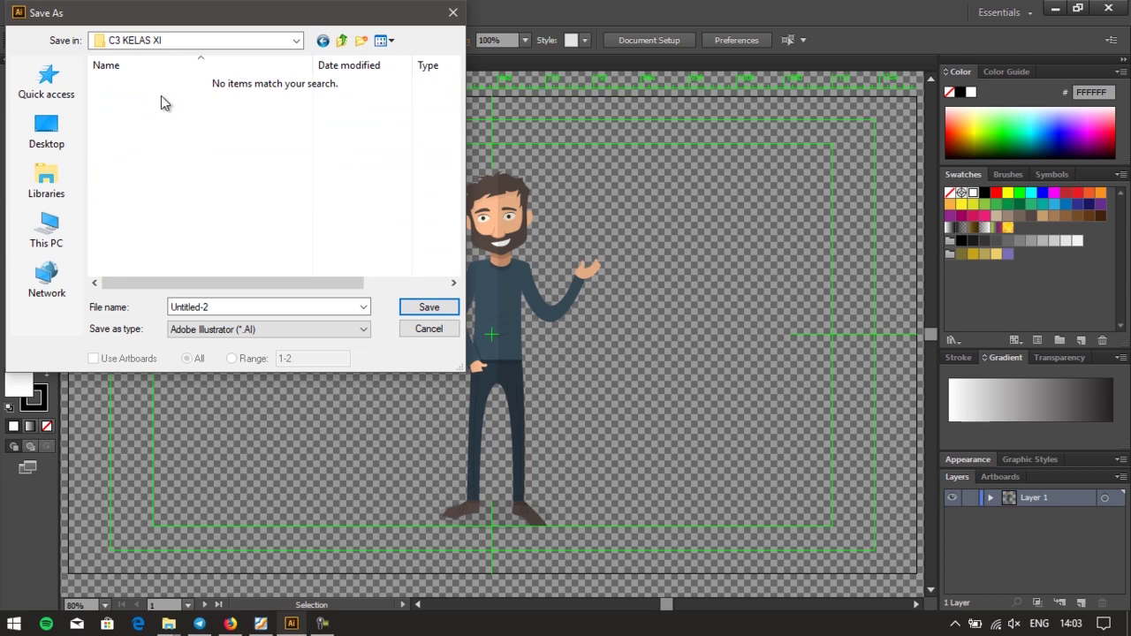
Create a folder named PRAKTIK PUPPET inside C3 KELAS XI and open it as the save location
{"action": "left_click", "coordinate": [362, 40]}
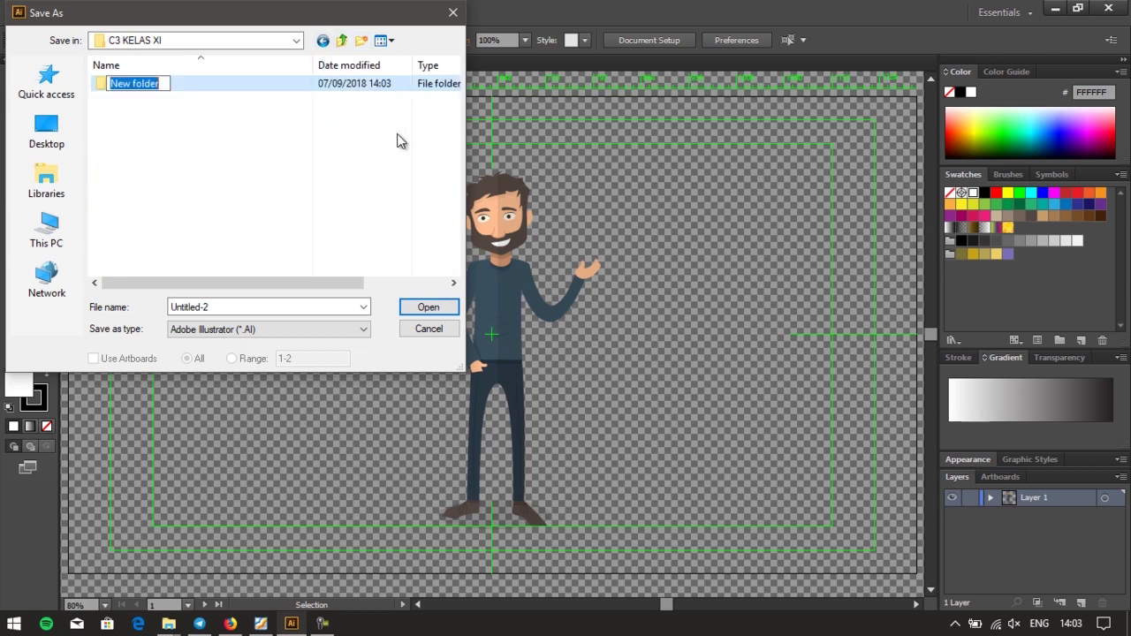
{"action": "type", "text": "PRAKTIK"}
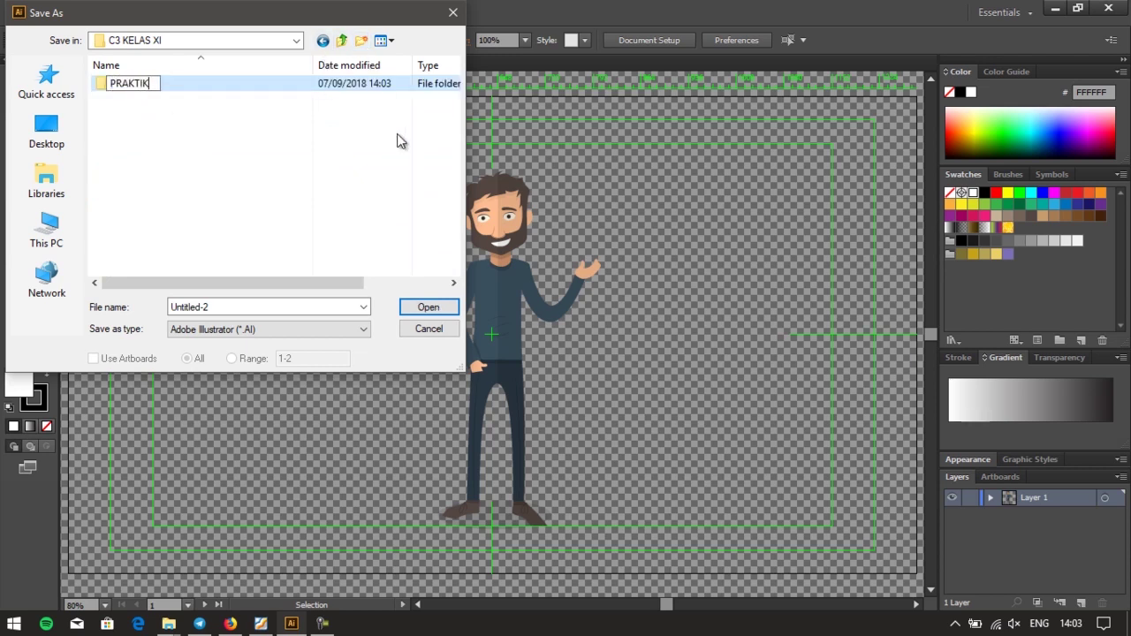
{"action": "type", "text": " PUPPET"}
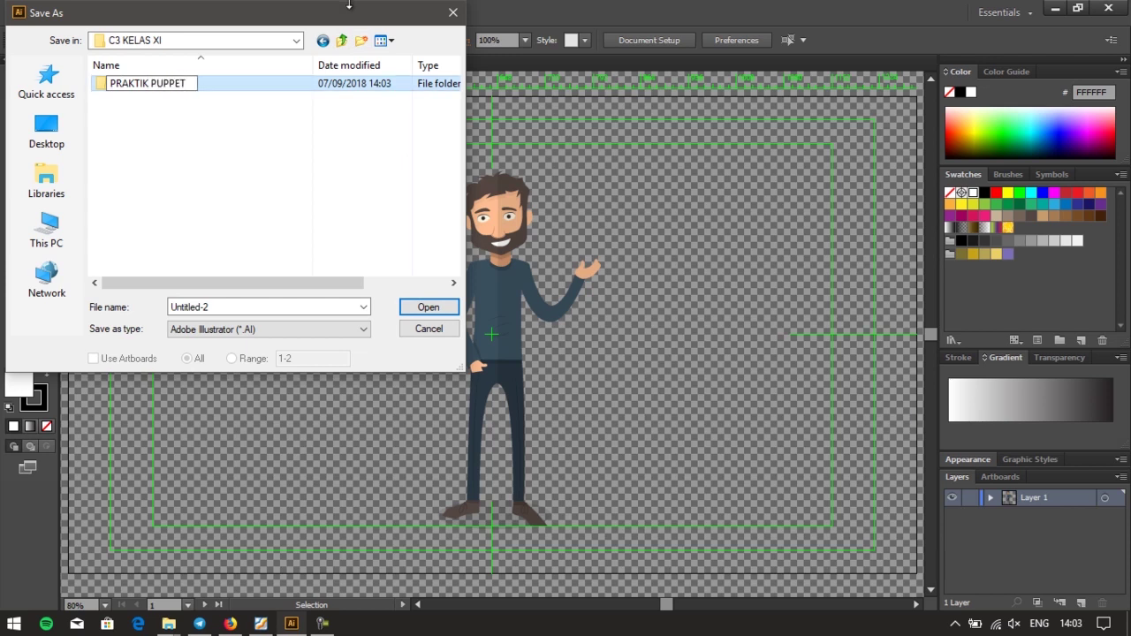
{"action": "key", "text": "Return"}
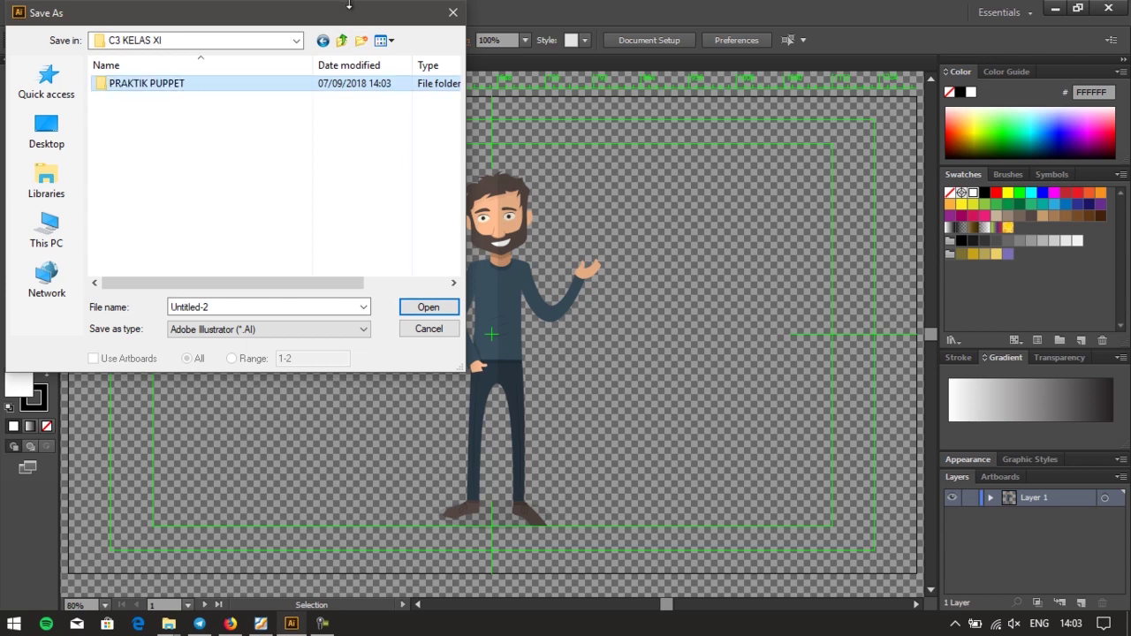
{"action": "double_click", "coordinate": [231, 83]}
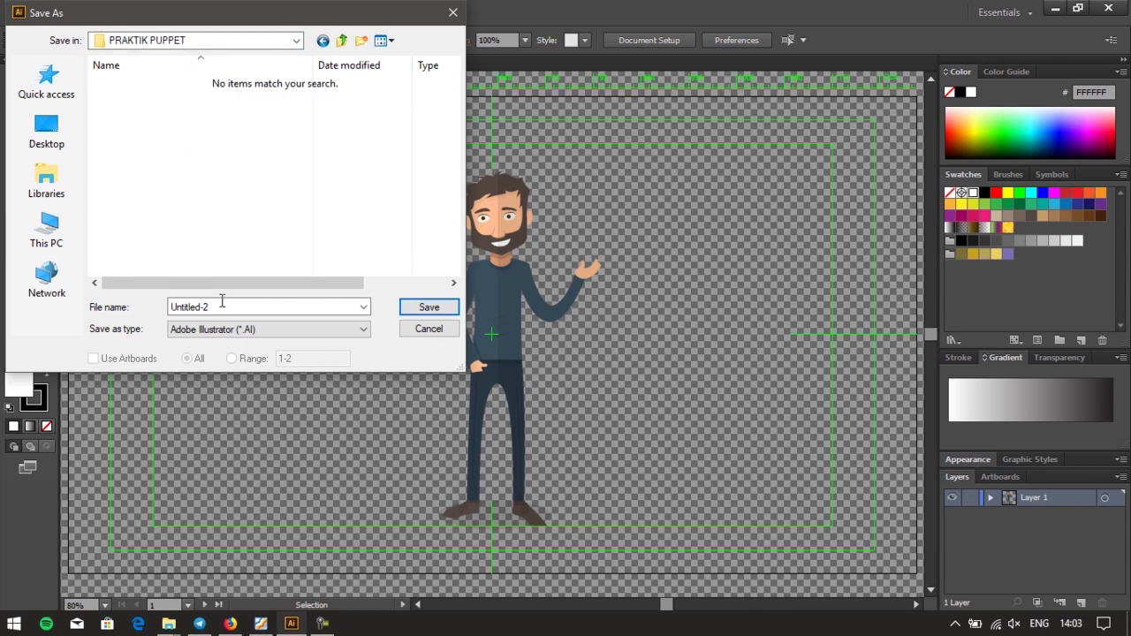
Save the document as MAN in Adobe Illustrator (*.AI) format, accepting the default Illustrator options
{"action": "left_click", "coordinate": [227, 329]}
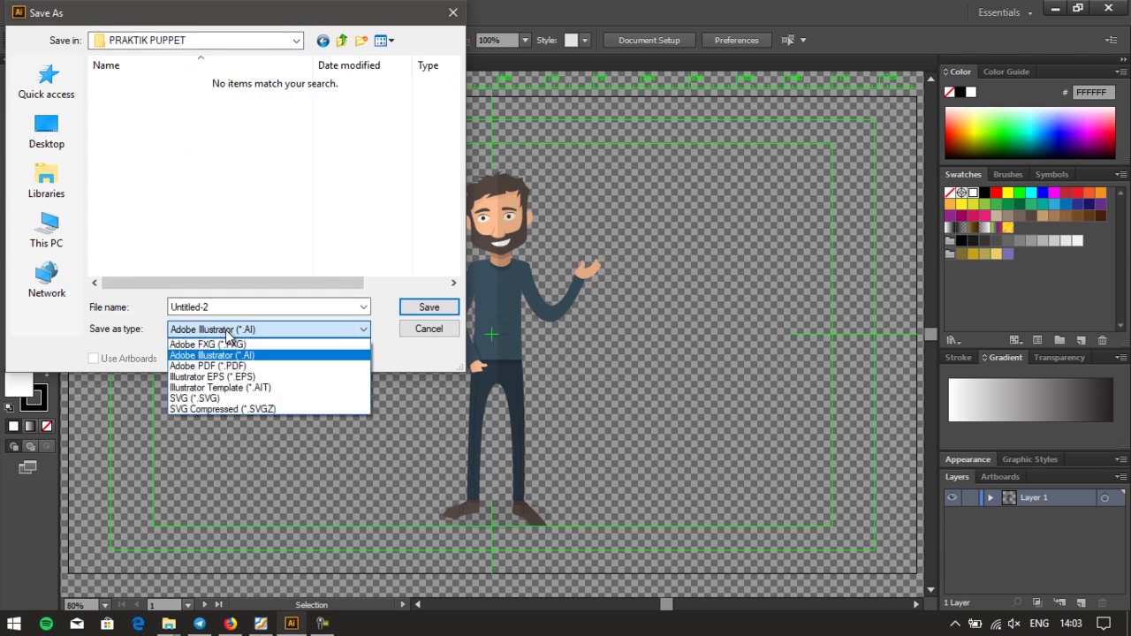
{"action": "left_click", "coordinate": [322, 308]}
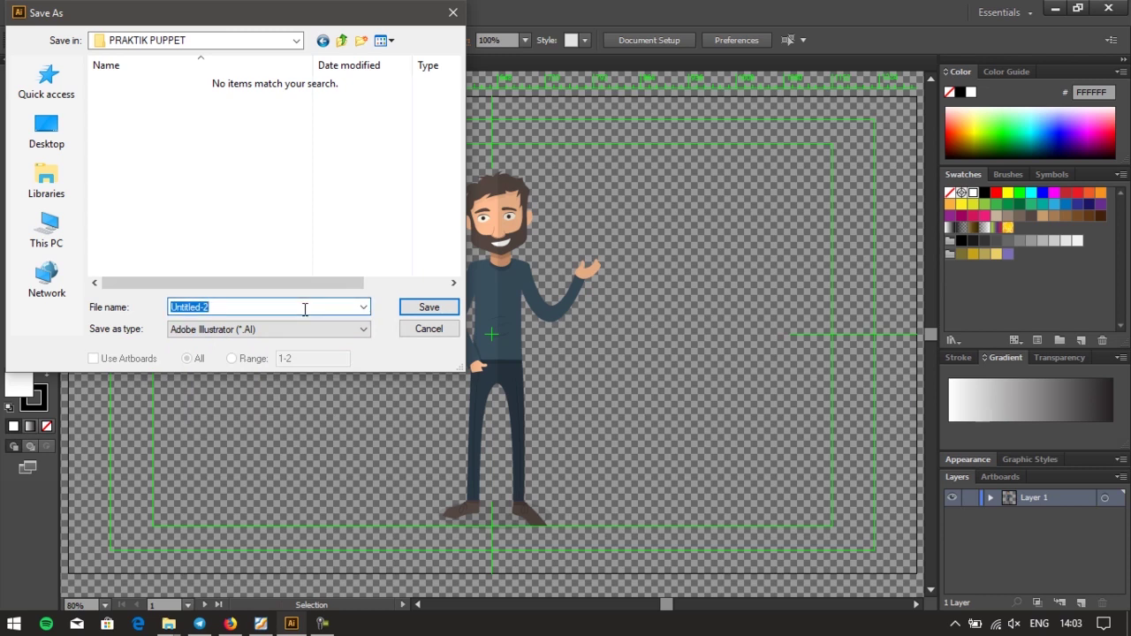
{"action": "type", "text": "MAN"}
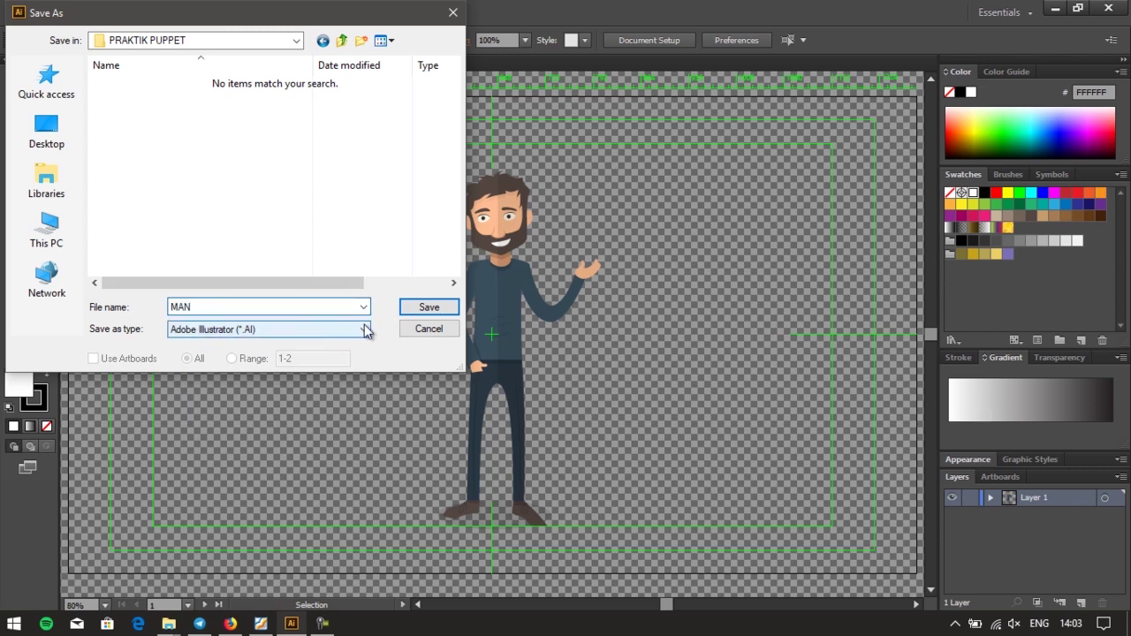
{"action": "left_click", "coordinate": [425, 311]}
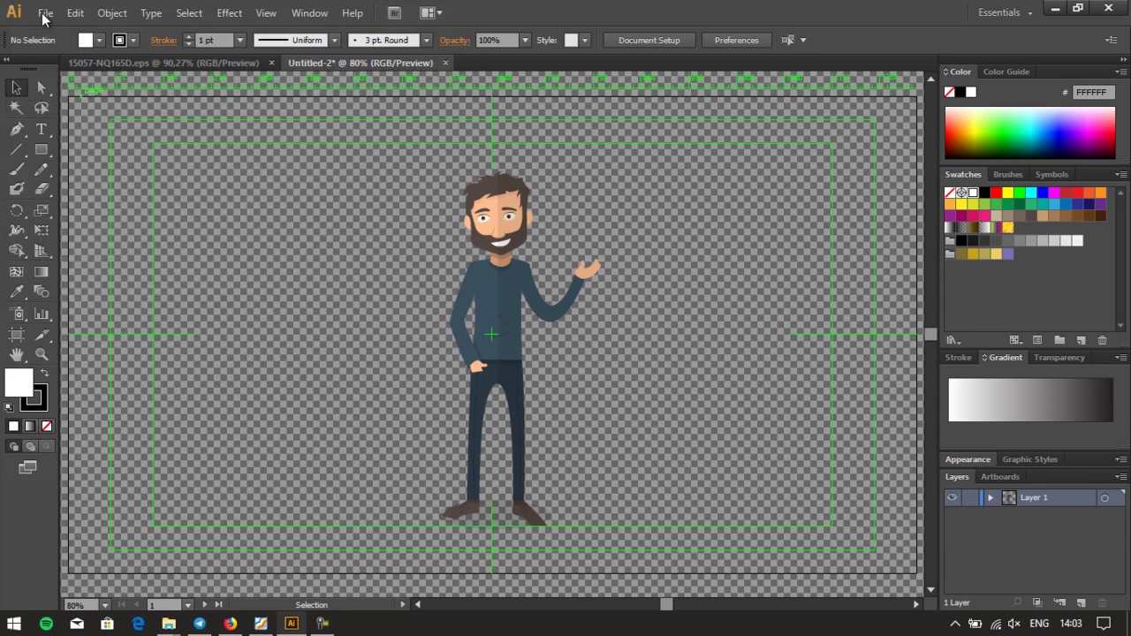
{"action": "left_click", "coordinate": [606, 537]}
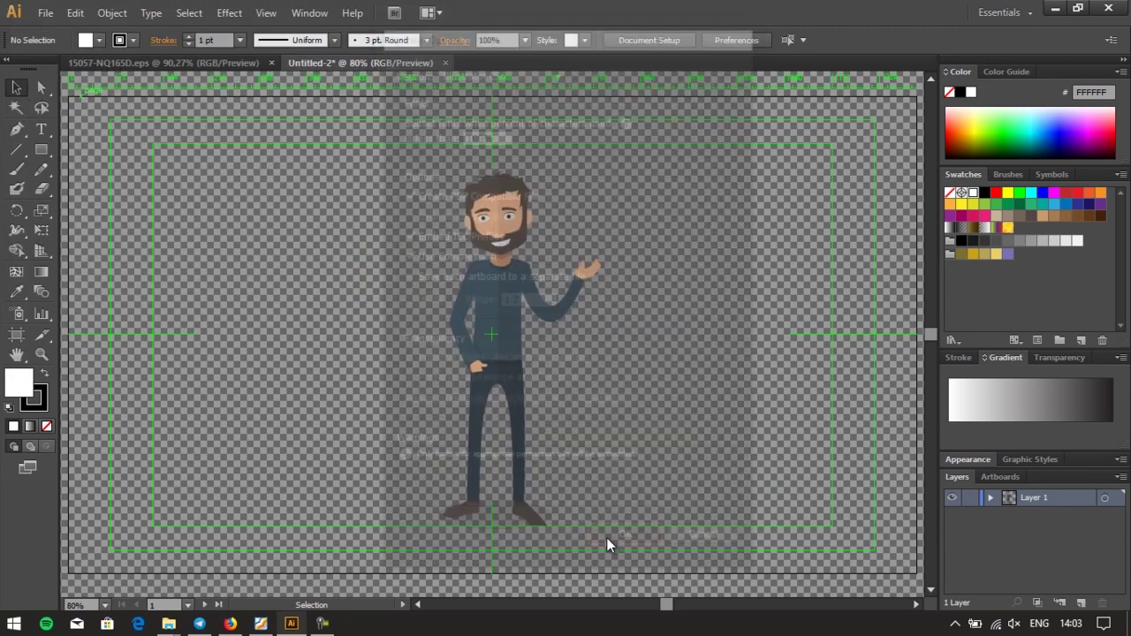
Export the artwork as MAN.png to the PRAKTIK PUPPET folder at Medium (150 ppi) resolution with a transparent background
{"action": "left_click", "coordinate": [48, 15]}
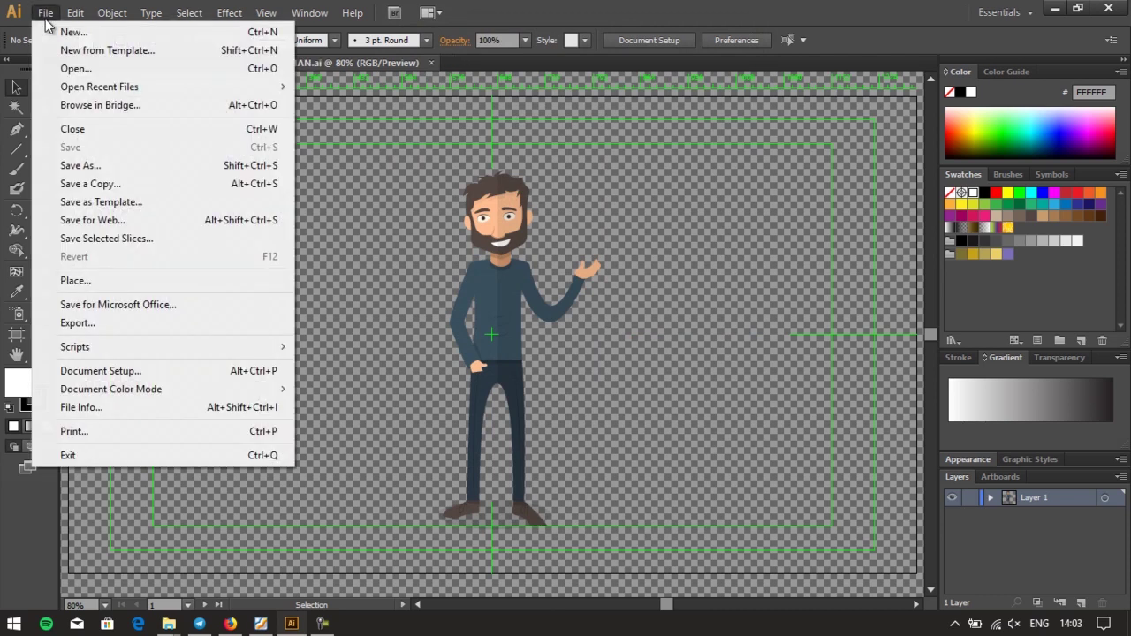
{"action": "left_click", "coordinate": [204, 328]}
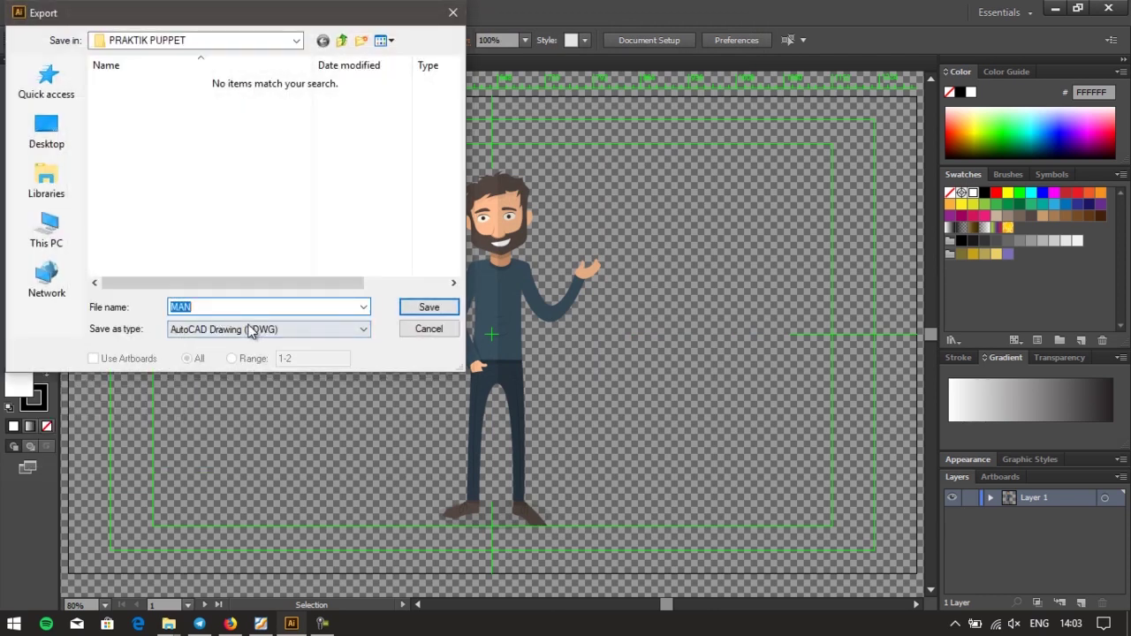
{"action": "left_click", "coordinate": [256, 330]}
{"action": "left_click", "coordinate": [216, 431]}
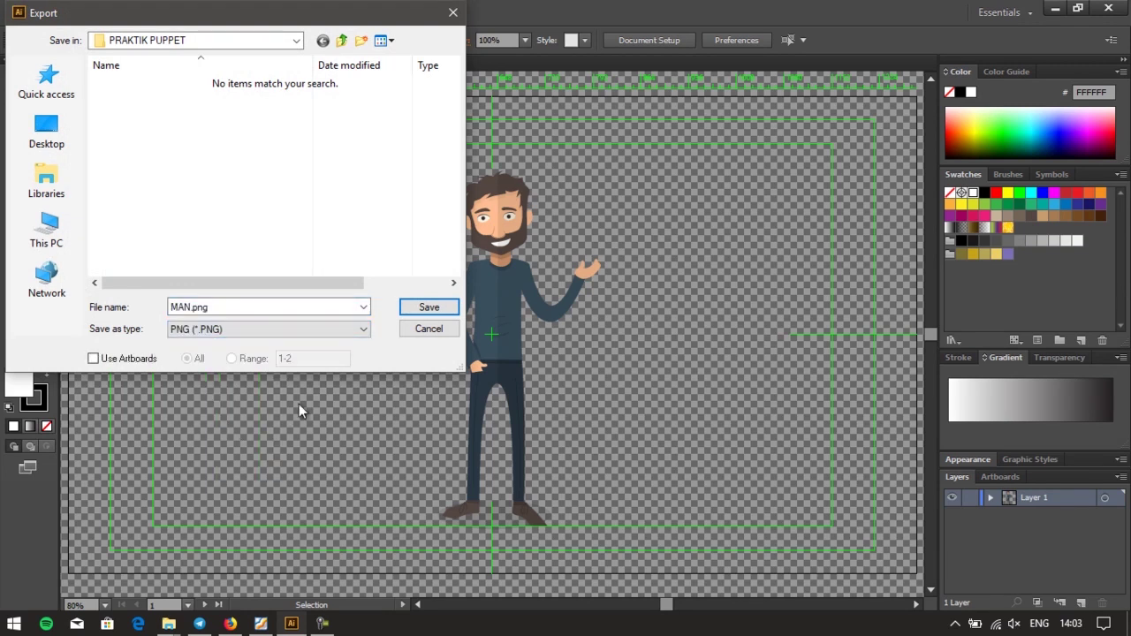
{"action": "left_click", "coordinate": [404, 309]}
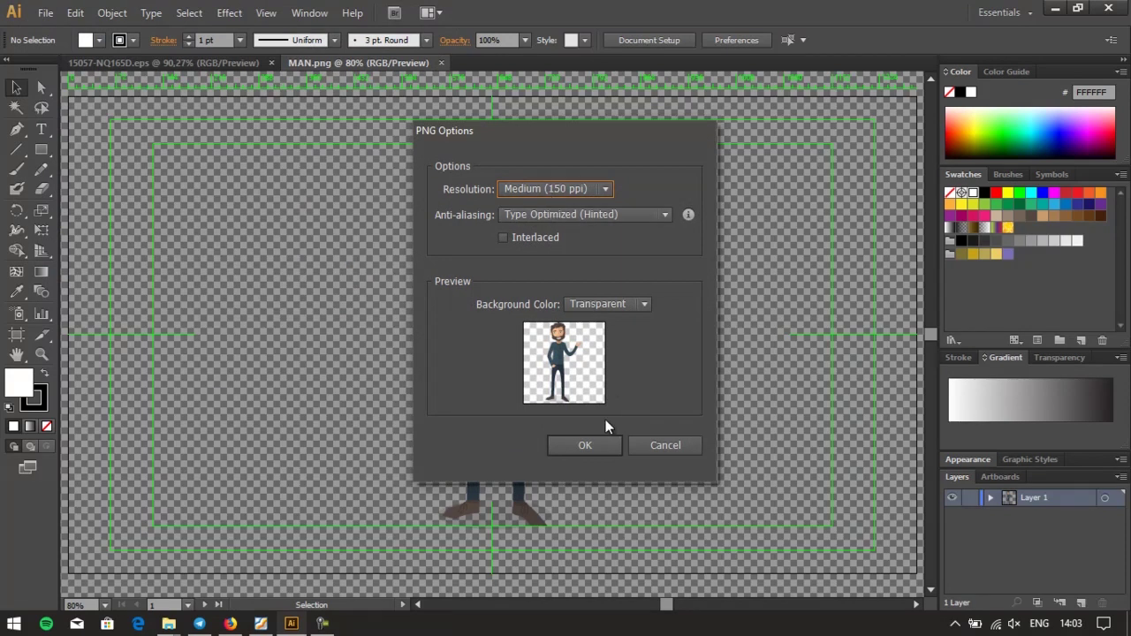
{"action": "left_click", "coordinate": [586, 445]}
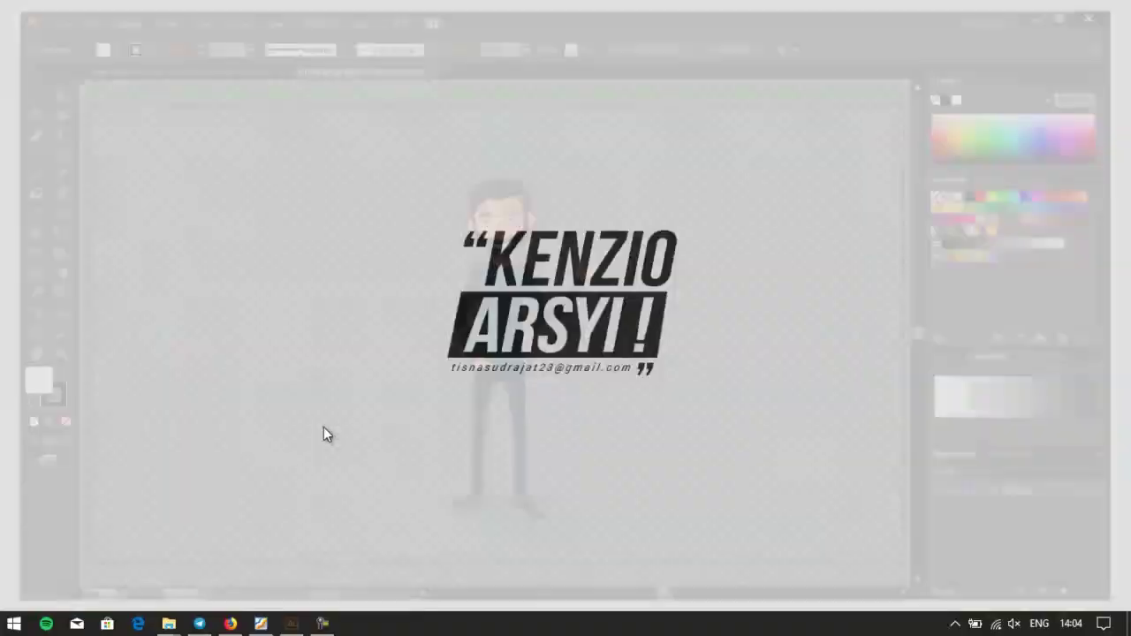
Launch Adobe After Effects CC 2015
{"action": "key", "text": "super"}
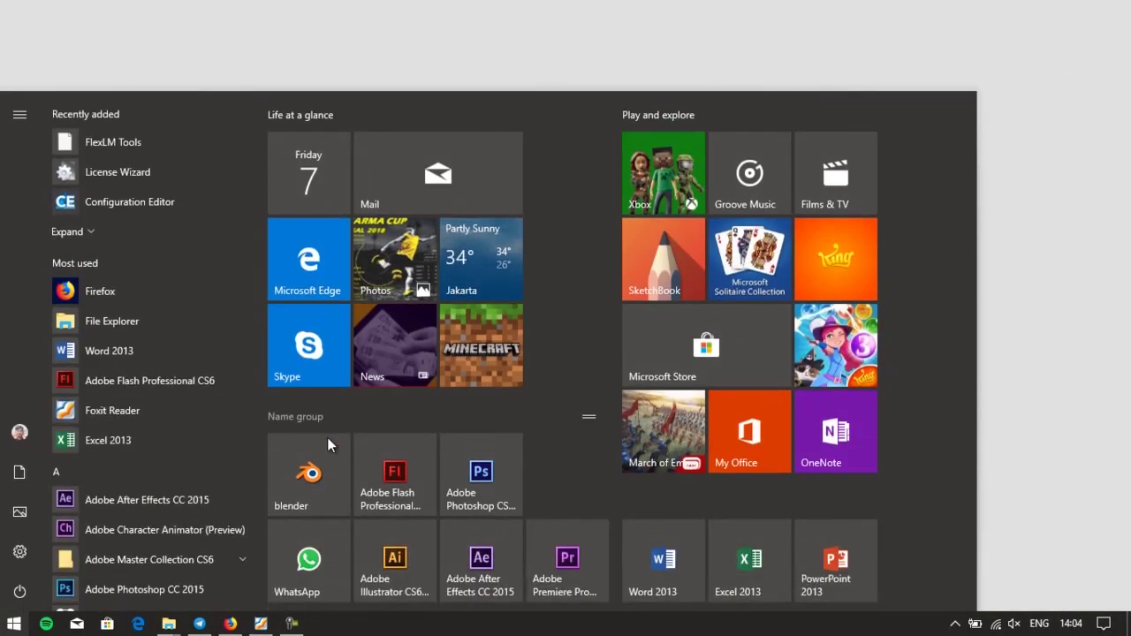
{"action": "left_click", "coordinate": [494, 563]}
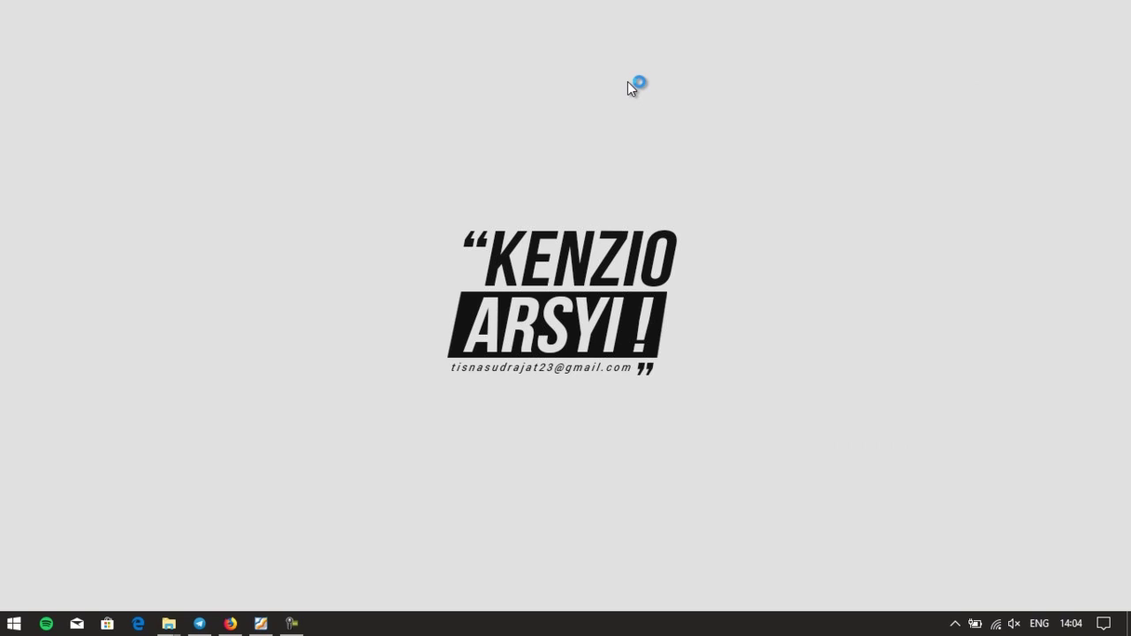
{"action": "key", "text": "XF86MonBrightnessUp"}
{"action": "key", "text": "XF86MonBrightnessUp"}
{"action": "key", "text": "XF86MonBrightnessUp"}
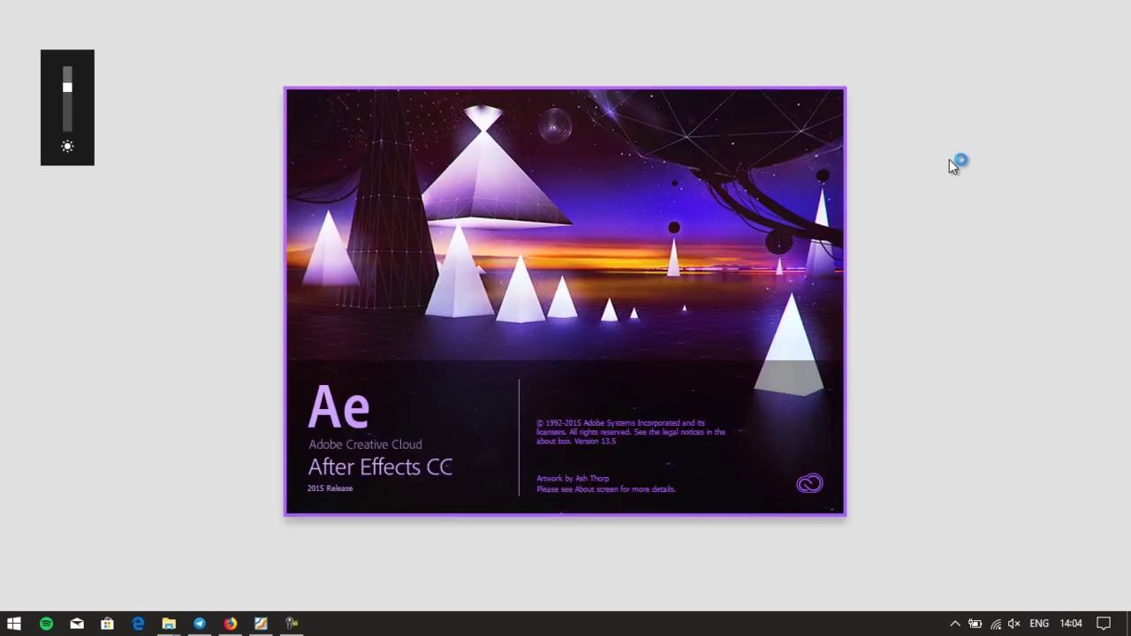
{"action": "key", "text": "XF86MonBrightnessDown"}
{"action": "key", "text": "XF86MonBrightnessDown"}
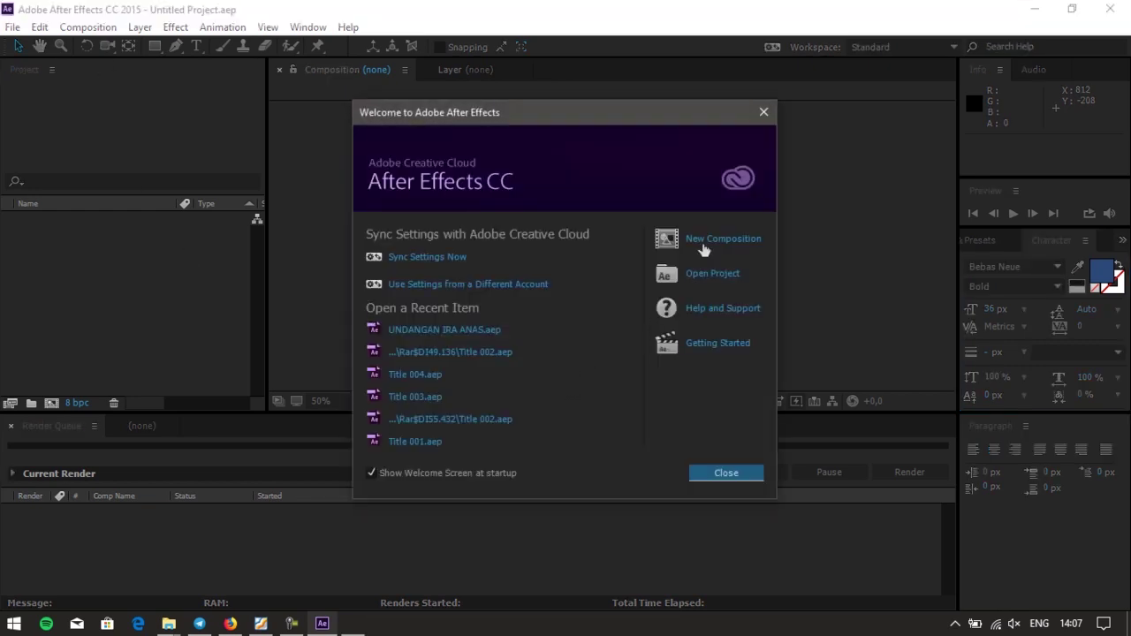
Create a 10-second composition with the HDV/HDTV 720 29.97 preset, 1280 x 720 px, and a black (000000) background
{"action": "left_click", "coordinate": [703, 247]}
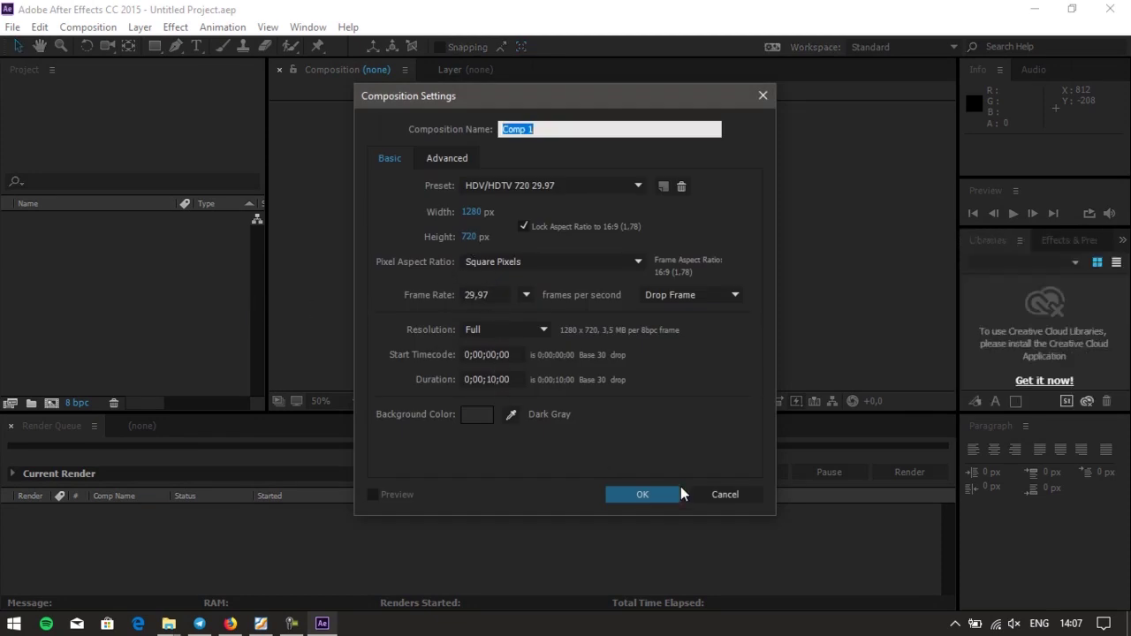
{"action": "left_click", "coordinate": [477, 416]}
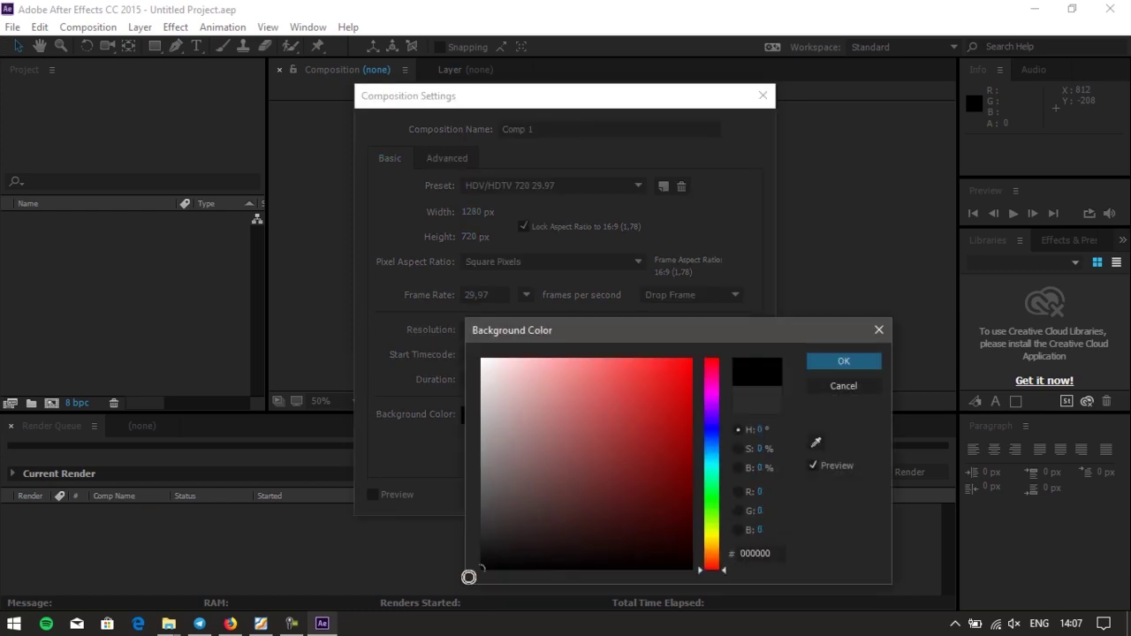
{"action": "left_click", "coordinate": [836, 362]}
{"action": "left_click", "coordinate": [642, 496]}
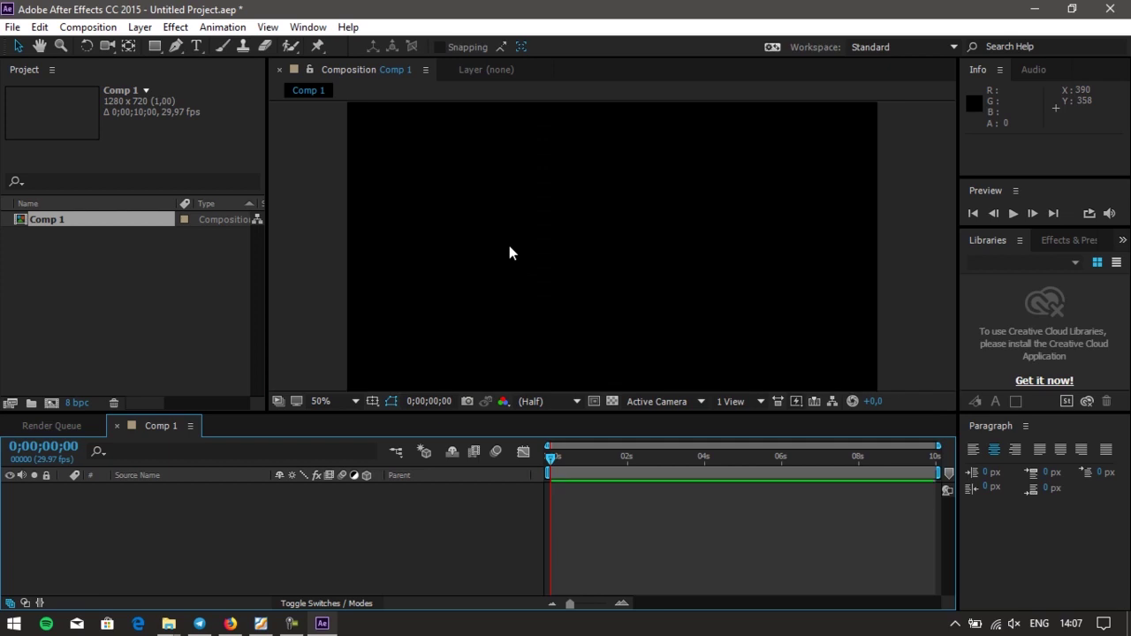
Import MAN.png from the PRAKTIK PUPPET folder inside C3 KELAS XI and place it in the composition
{"action": "key", "text": "comma"}
{"action": "left_click", "coordinate": [147, 271]}
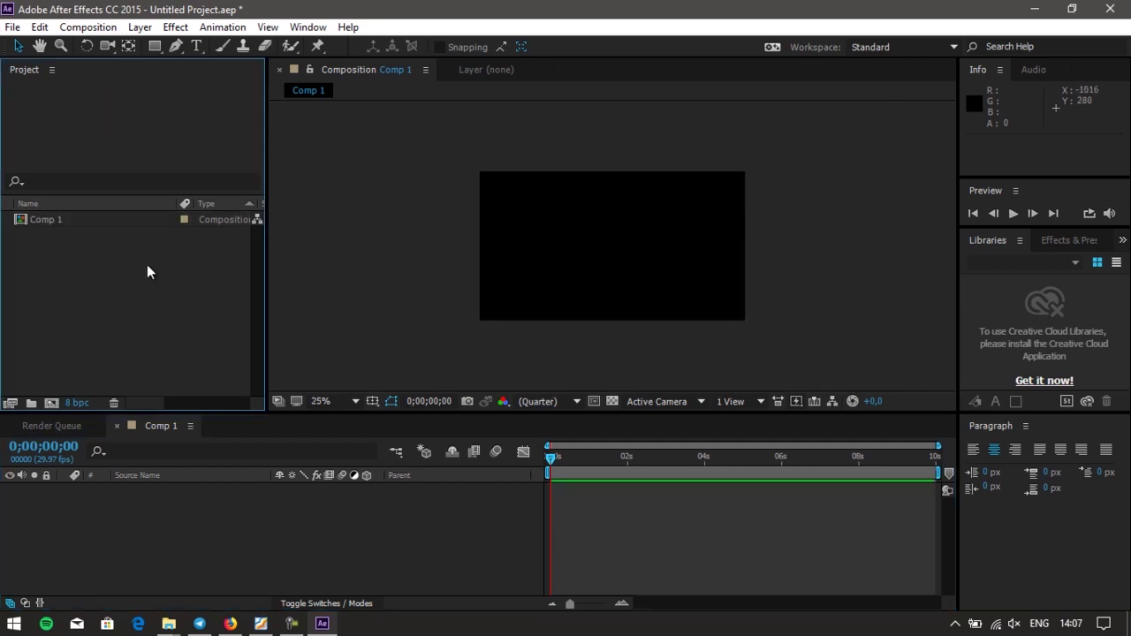
{"action": "double_click", "coordinate": [147, 264]}
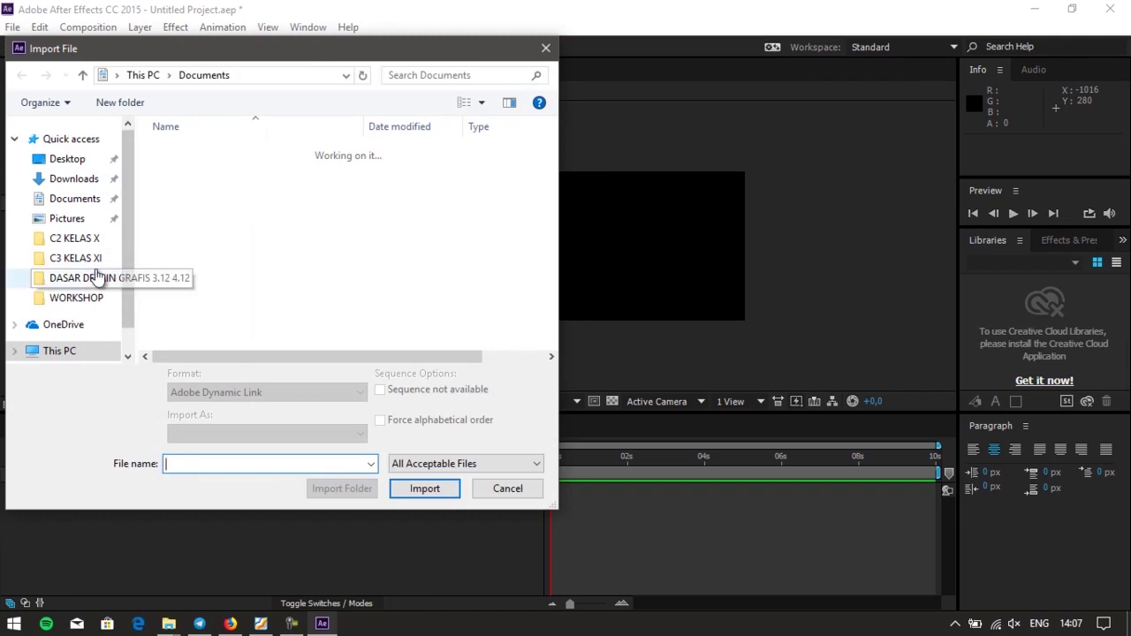
{"action": "left_click", "coordinate": [88, 258]}
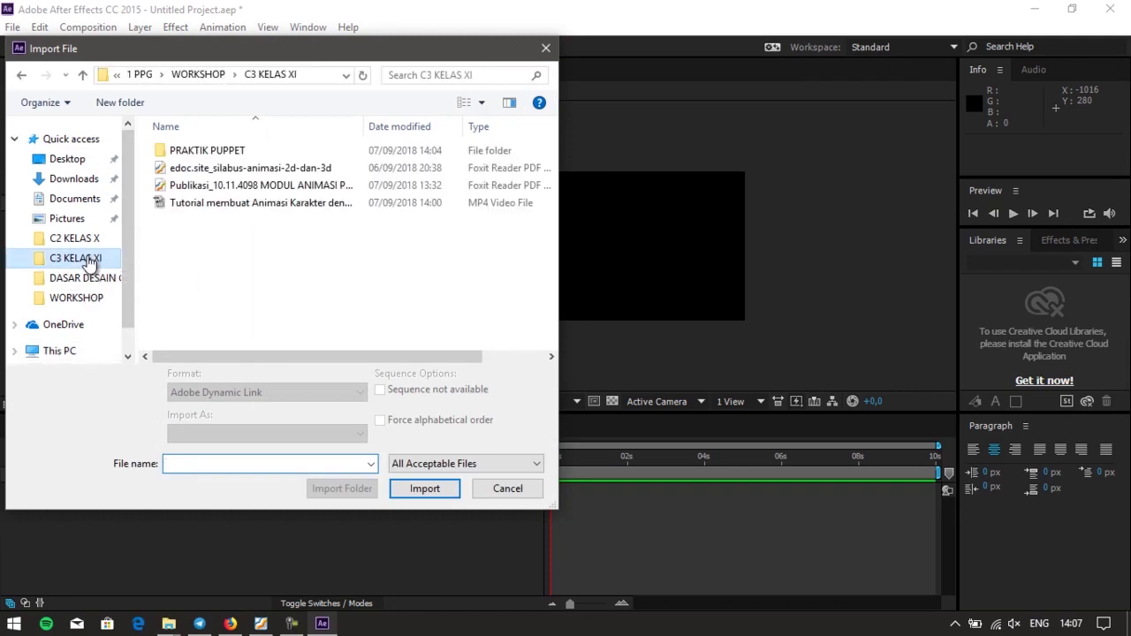
{"action": "double_click", "coordinate": [188, 159]}
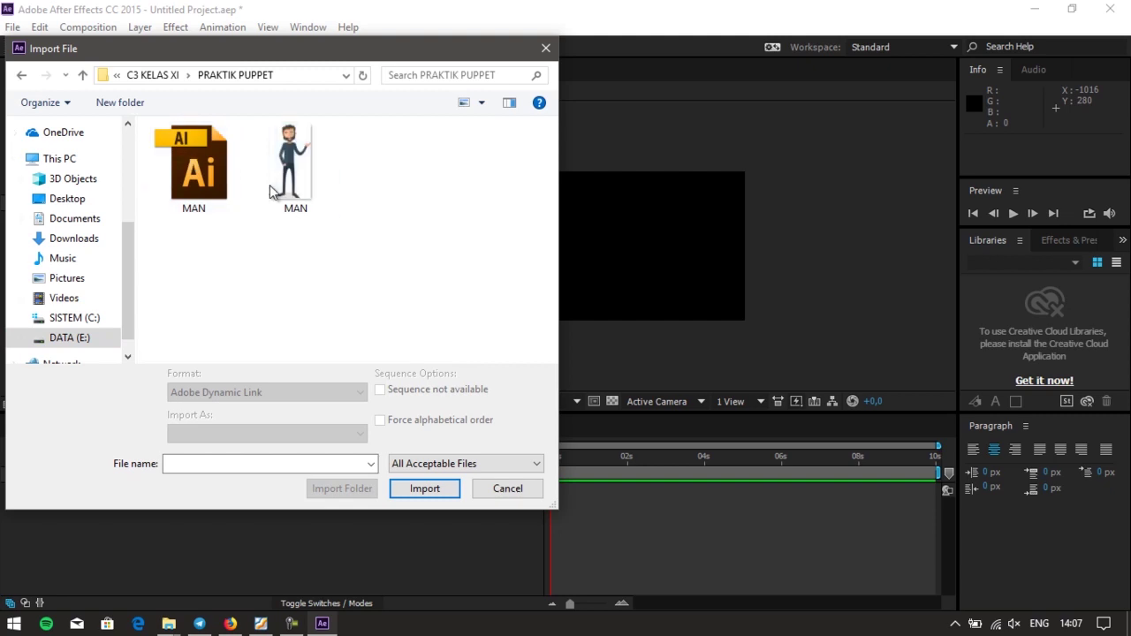
{"action": "double_click", "coordinate": [299, 189]}
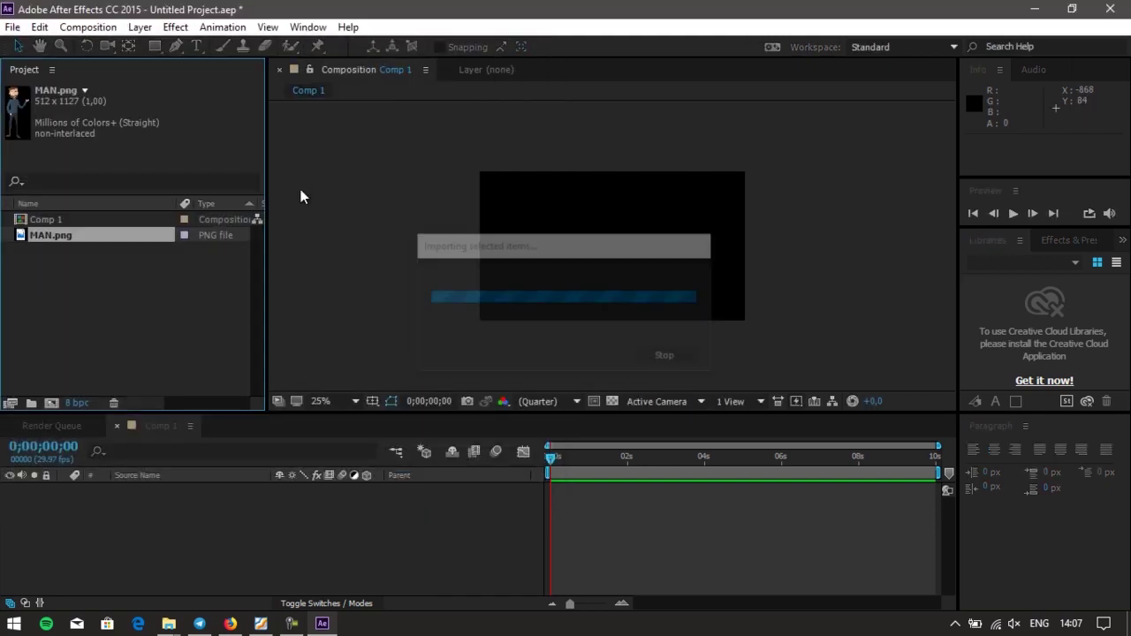
{"action": "left_click_drag", "start_coordinate": [134, 234], "coordinate": [543, 338]}
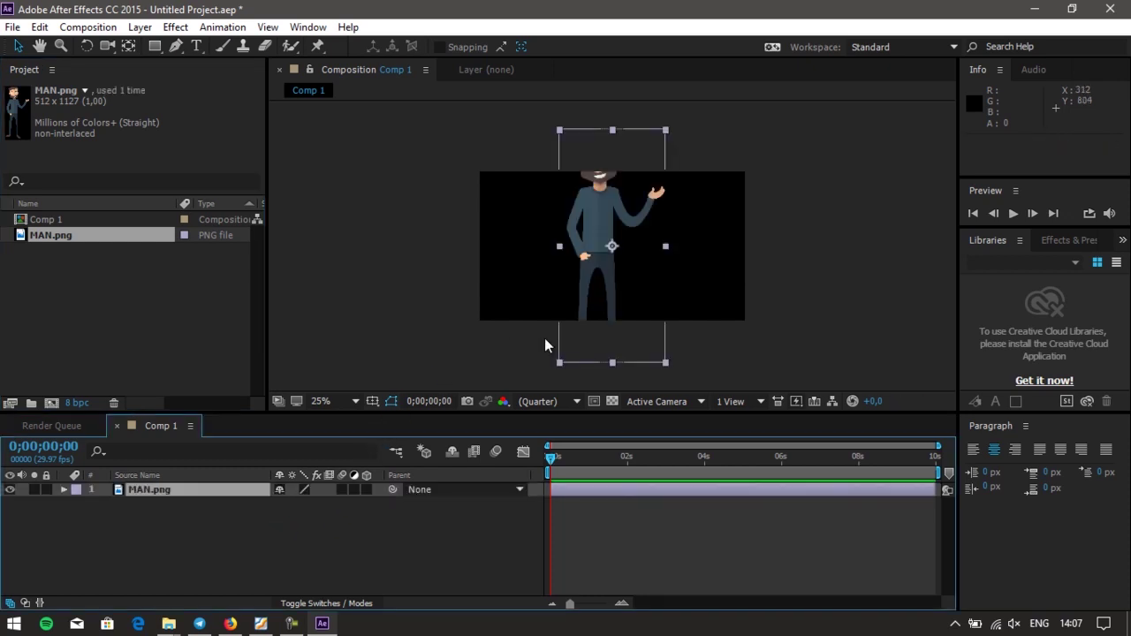
Scale the MAN.png layer down to fit inside the frame and move it to about 666, 440
{"action": "left_click_drag", "start_coordinate": [666, 130], "coordinate": [612, 235]}
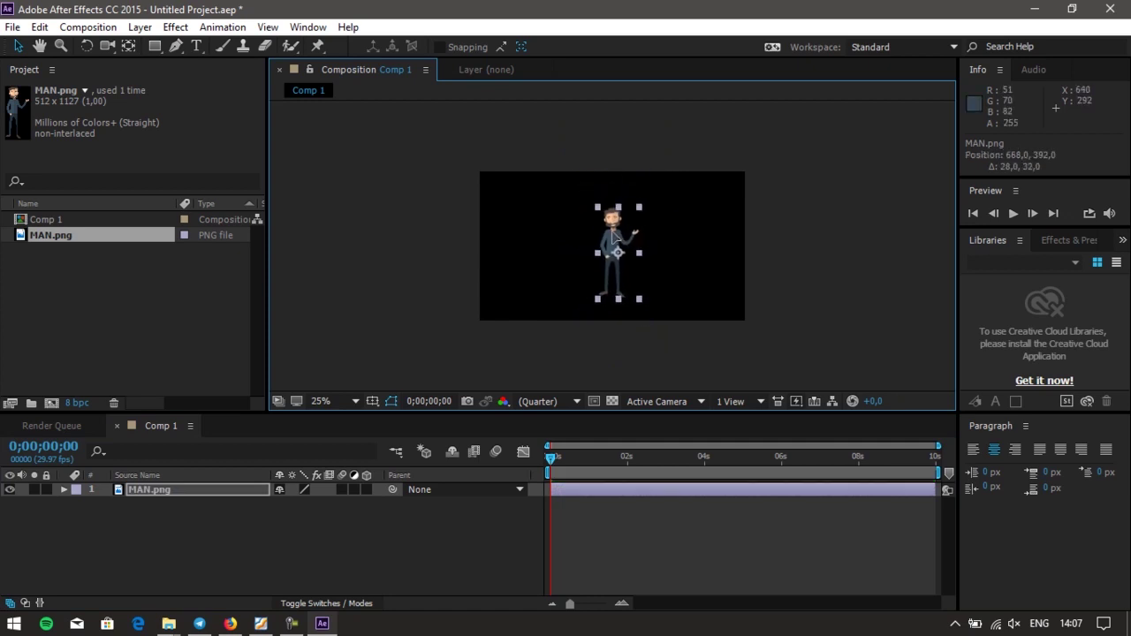
{"action": "scroll", "coordinate": [615, 237], "scroll_direction": "up", "scroll_amount": 1}
{"action": "scroll", "coordinate": [615, 238], "scroll_direction": "down", "scroll_amount": 1}
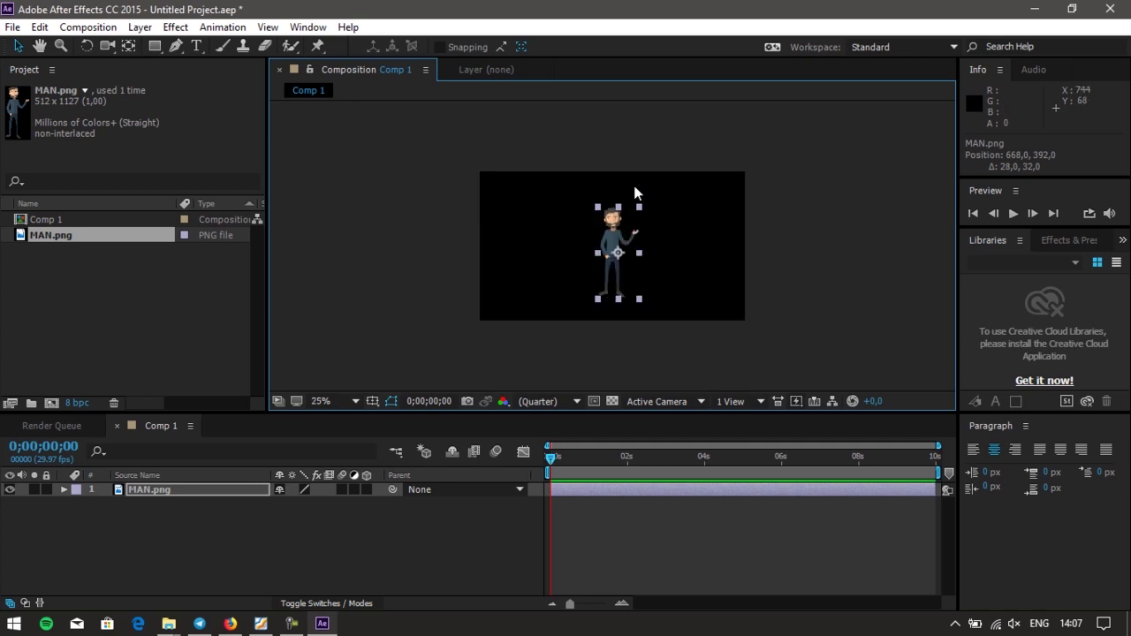
{"action": "scroll", "coordinate": [648, 218], "scroll_direction": "up", "scroll_amount": 1}
{"action": "left_click_drag", "start_coordinate": [615, 228], "coordinate": [615, 249]}
Place Puppet pins on the man's raised arm at the shoulder, elbow and wrist, and on his waist and face
{"action": "scroll", "coordinate": [627, 228], "scroll_direction": "up", "scroll_amount": 3}
{"action": "scroll", "coordinate": [626, 228], "scroll_direction": "down", "scroll_amount": 2}
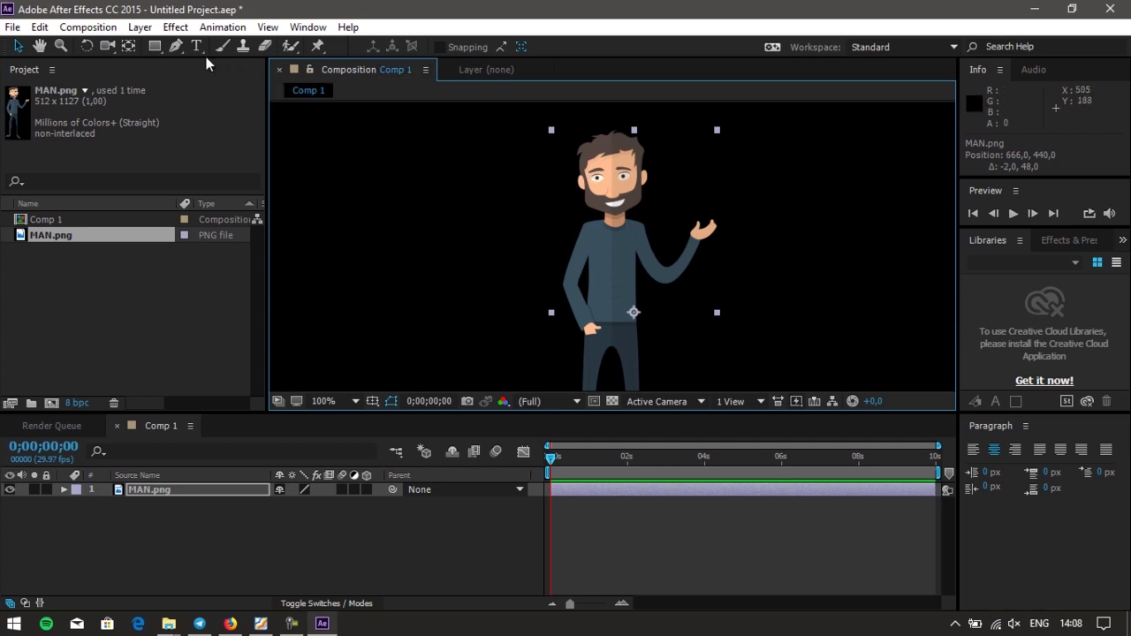
{"action": "left_click", "coordinate": [318, 46]}
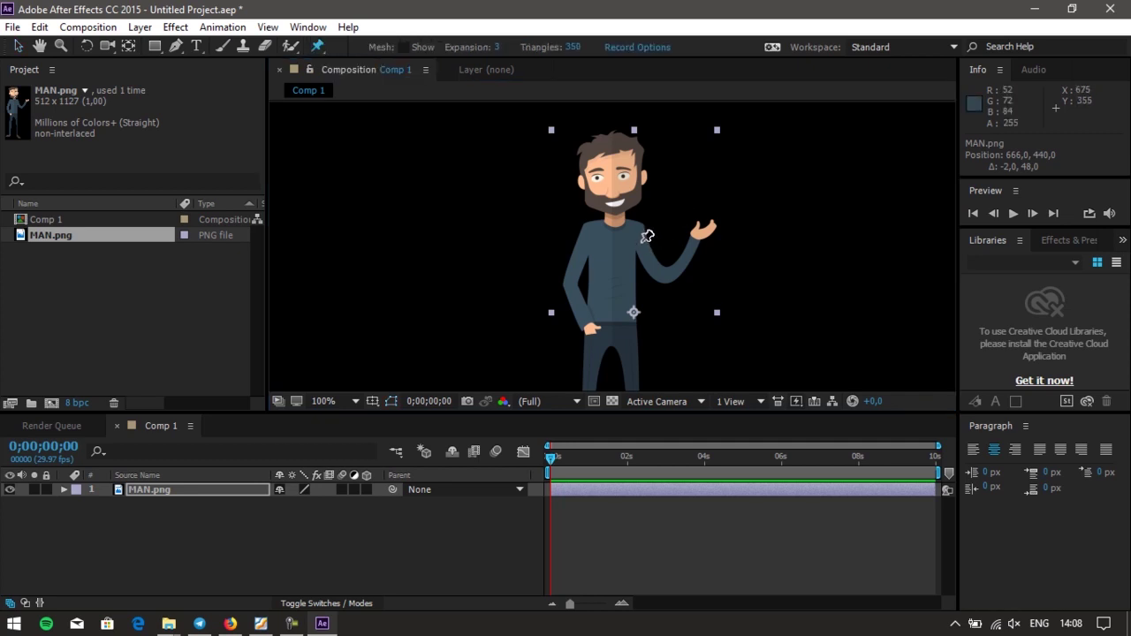
{"action": "left_click", "coordinate": [643, 234]}
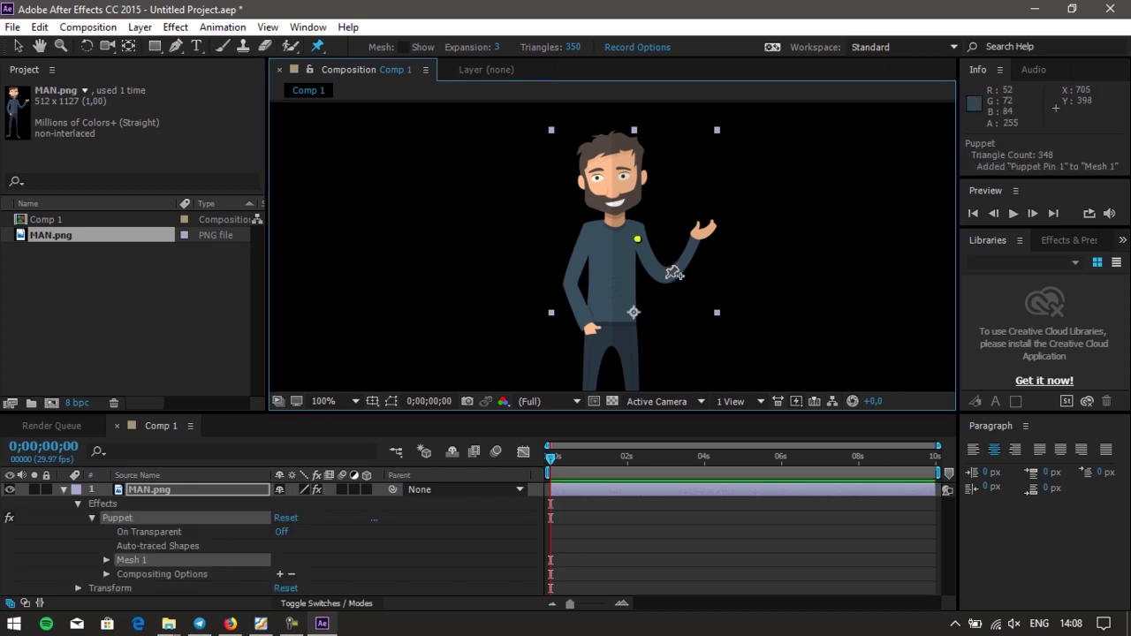
{"action": "left_click", "coordinate": [665, 275]}
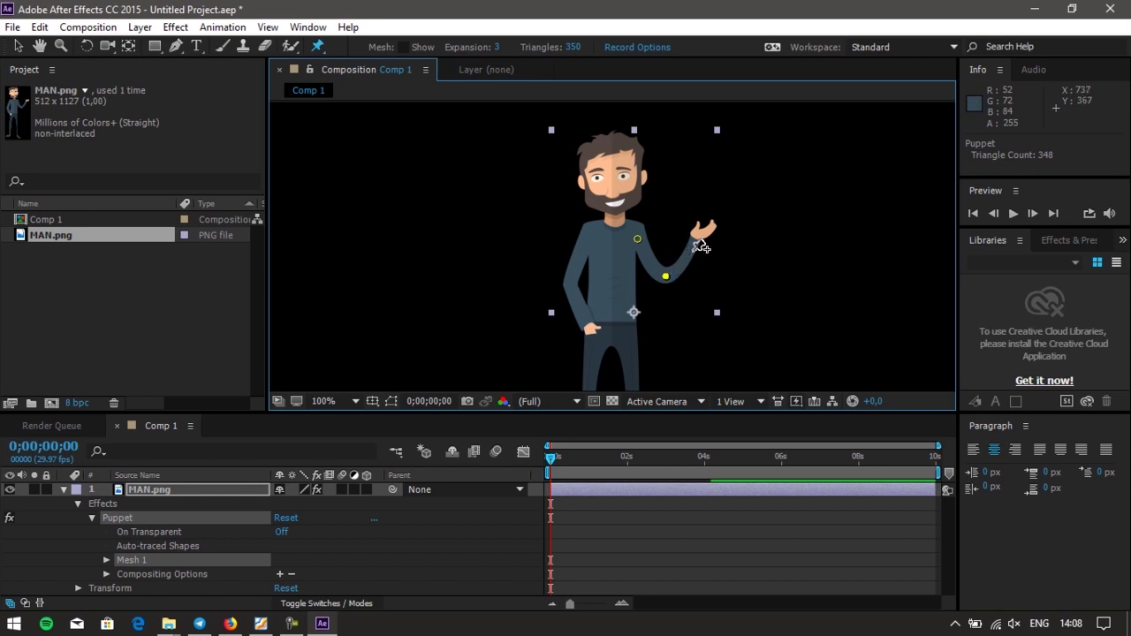
{"action": "left_click", "coordinate": [696, 238]}
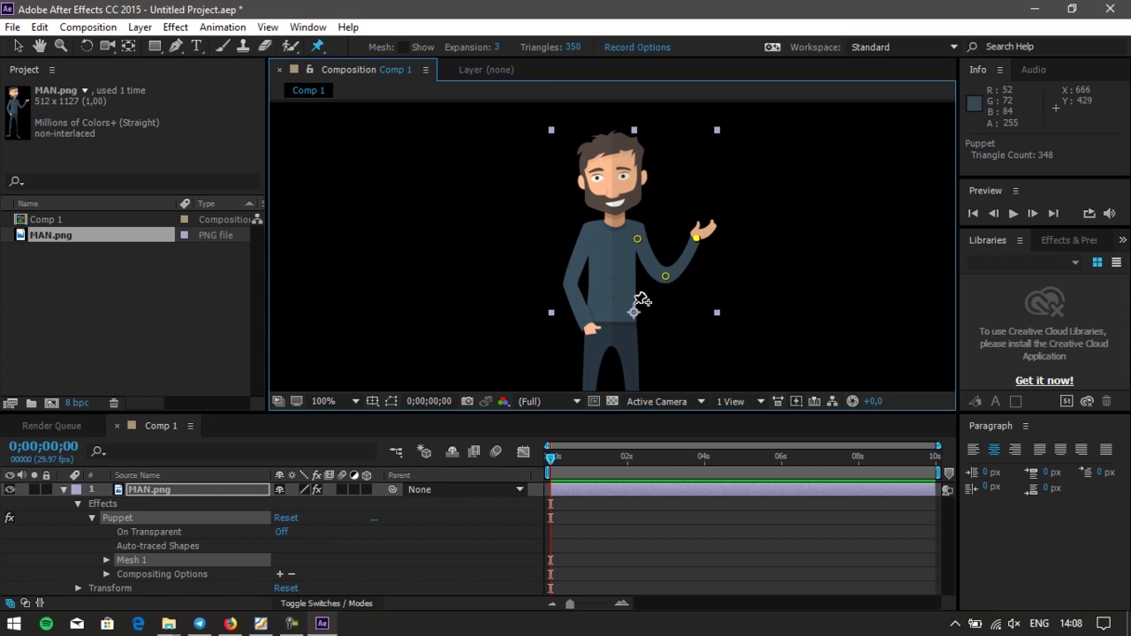
{"action": "left_click", "coordinate": [608, 322]}
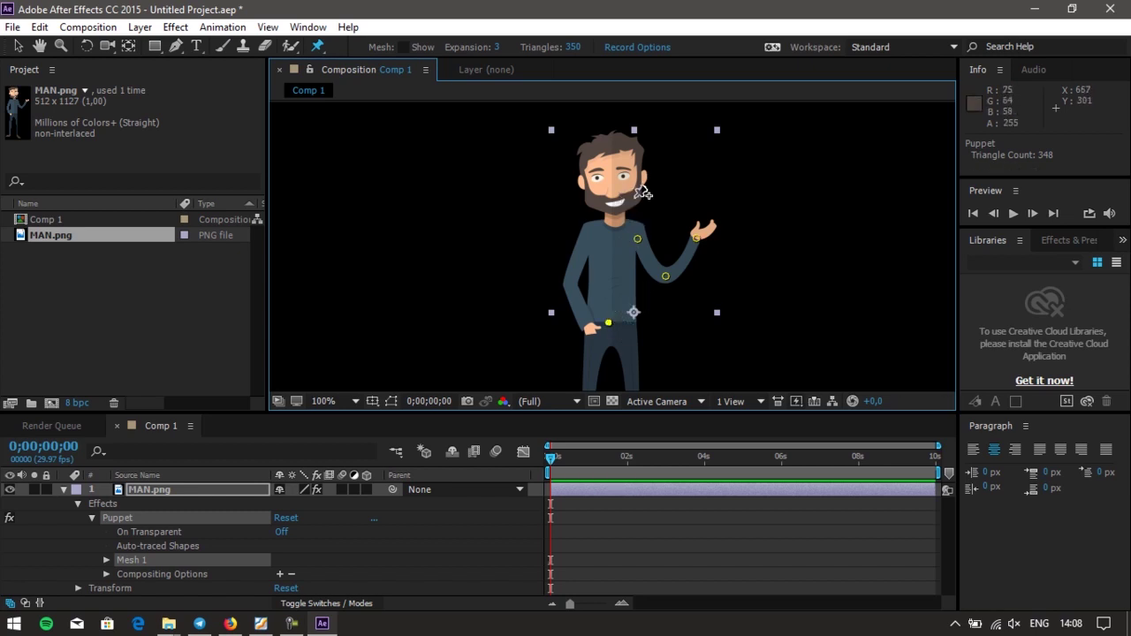
{"action": "left_click", "coordinate": [612, 179]}
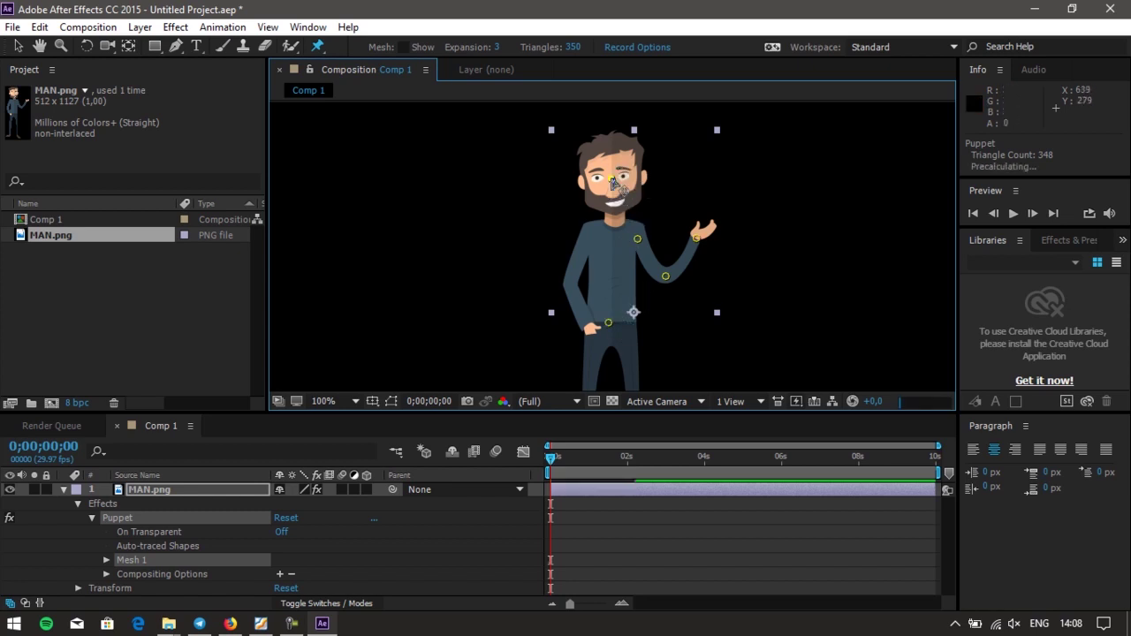
Keyframe the face pin's Position at 0;00;00;27 by tilting the head to about 174, 164
{"action": "left_click", "coordinate": [106, 560]}
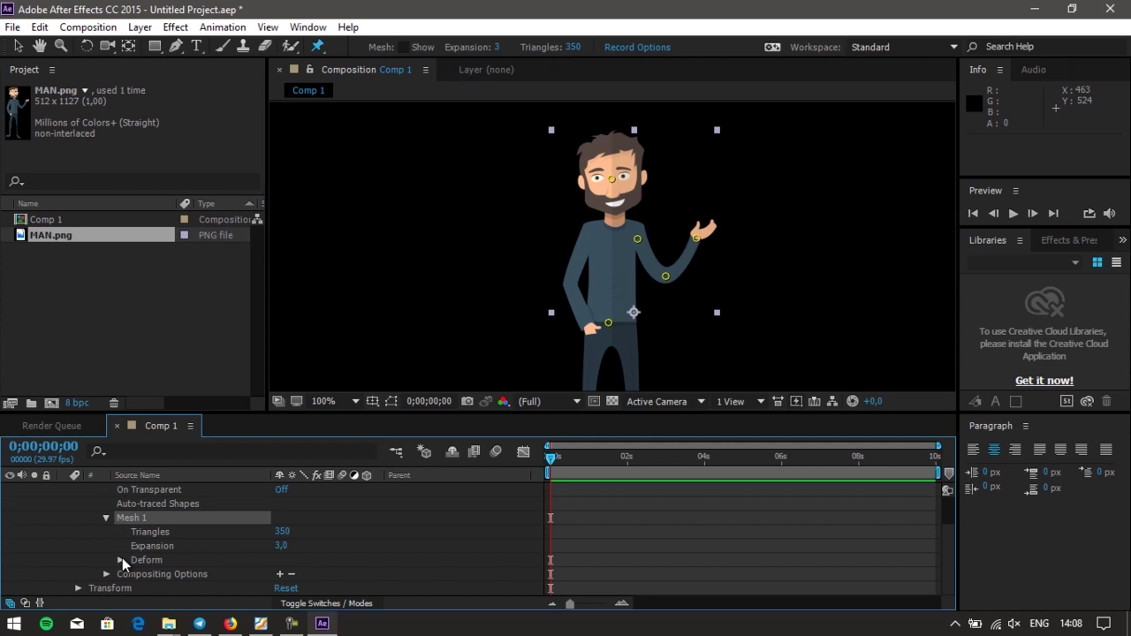
{"action": "left_click", "coordinate": [120, 560]}
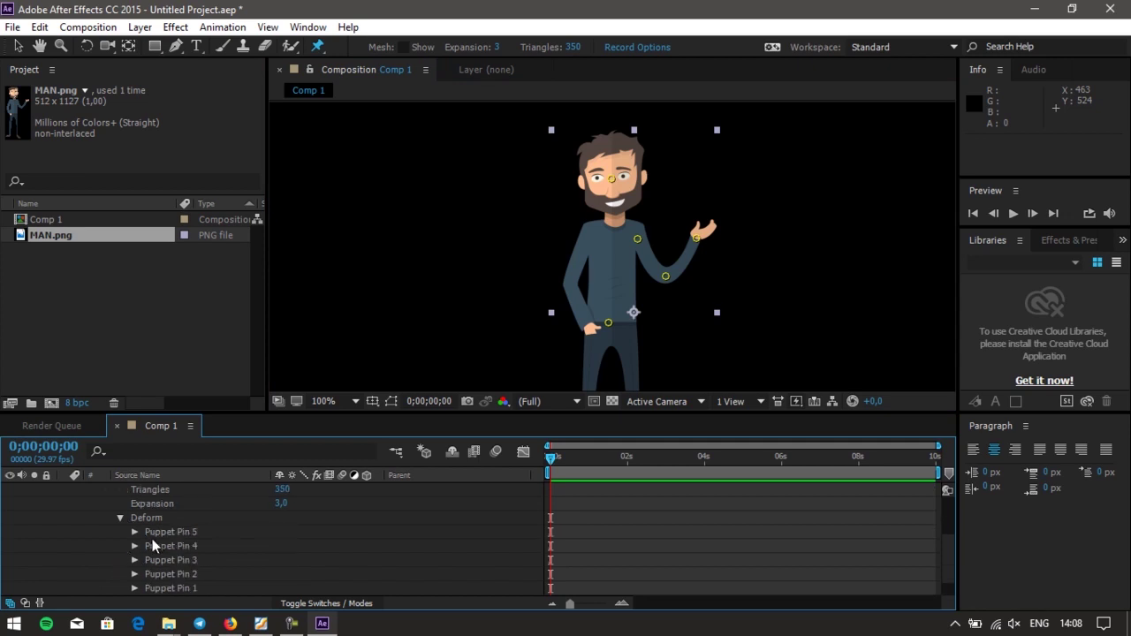
{"action": "left_click", "coordinate": [135, 532]}
{"action": "left_click", "coordinate": [18, 46]}
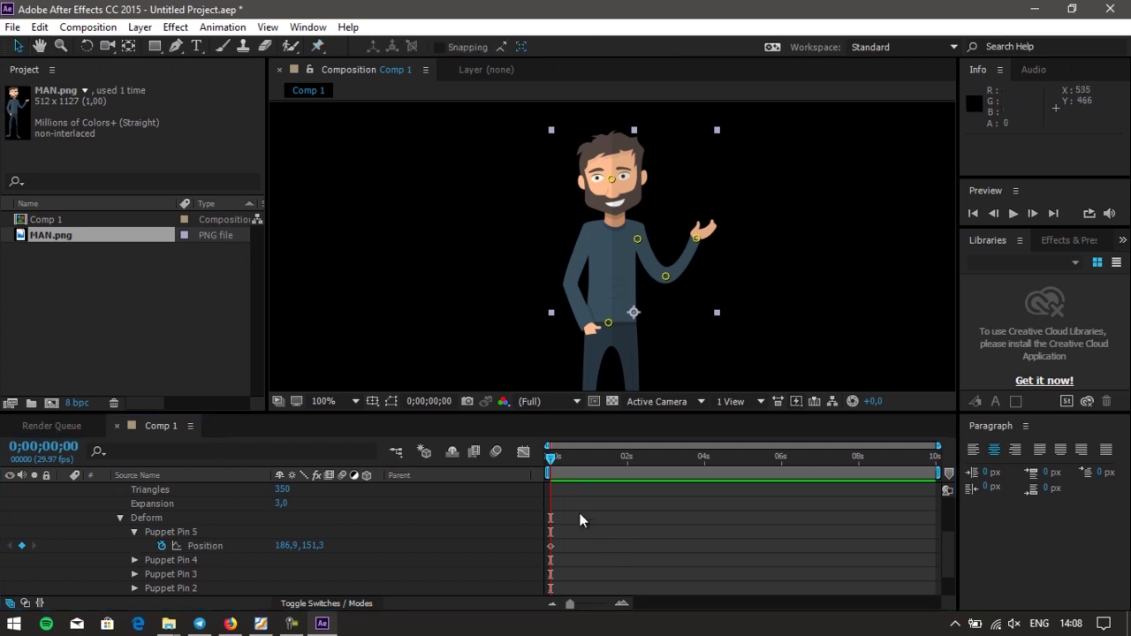
{"action": "mouse_move", "coordinate": [553, 460]}
{"action": "left_mouse_down"}
{"action": "mouse_move", "coordinate": [630, 458]}
{"action": "mouse_move", "coordinate": [549, 458]}
{"action": "left_mouse_up"}
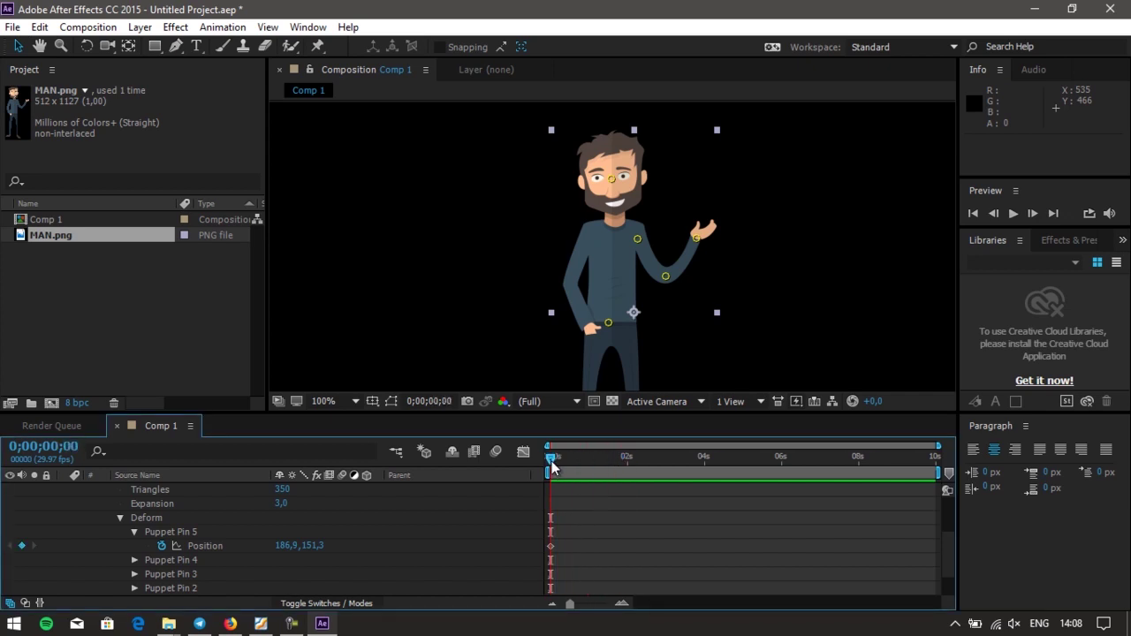
{"action": "left_click", "coordinate": [550, 546]}
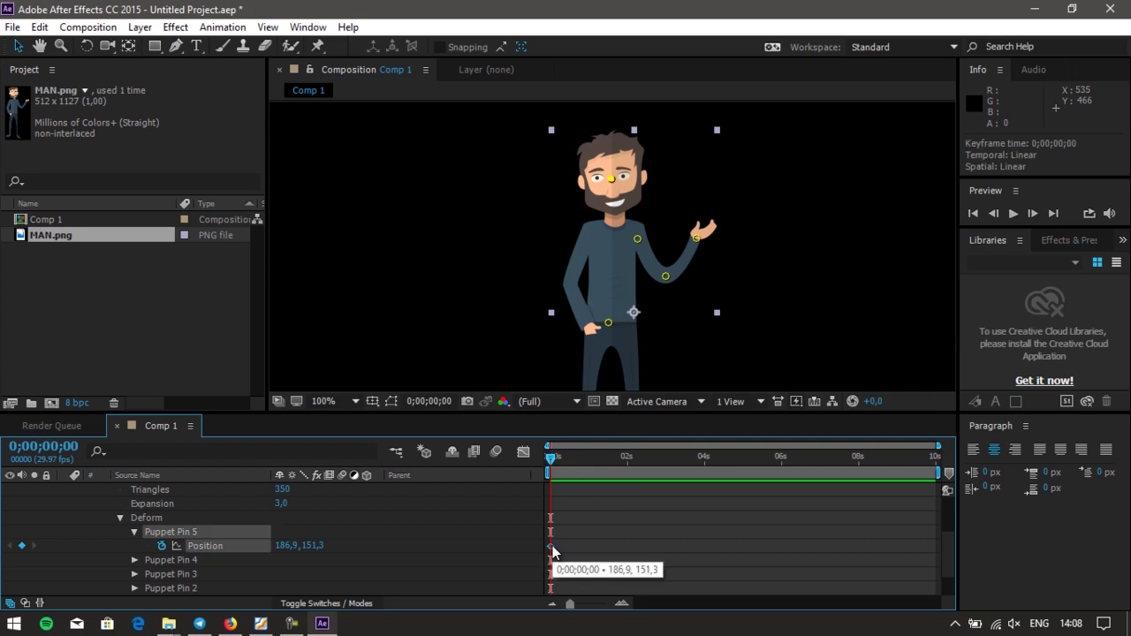
{"action": "left_click_drag", "start_coordinate": [553, 460], "coordinate": [585, 458]}
{"action": "mouse_move", "coordinate": [610, 179]}
{"action": "left_mouse_down"}
{"action": "mouse_move", "coordinate": [622, 175]}
{"action": "mouse_move", "coordinate": [612, 187]}
{"action": "left_mouse_up"}
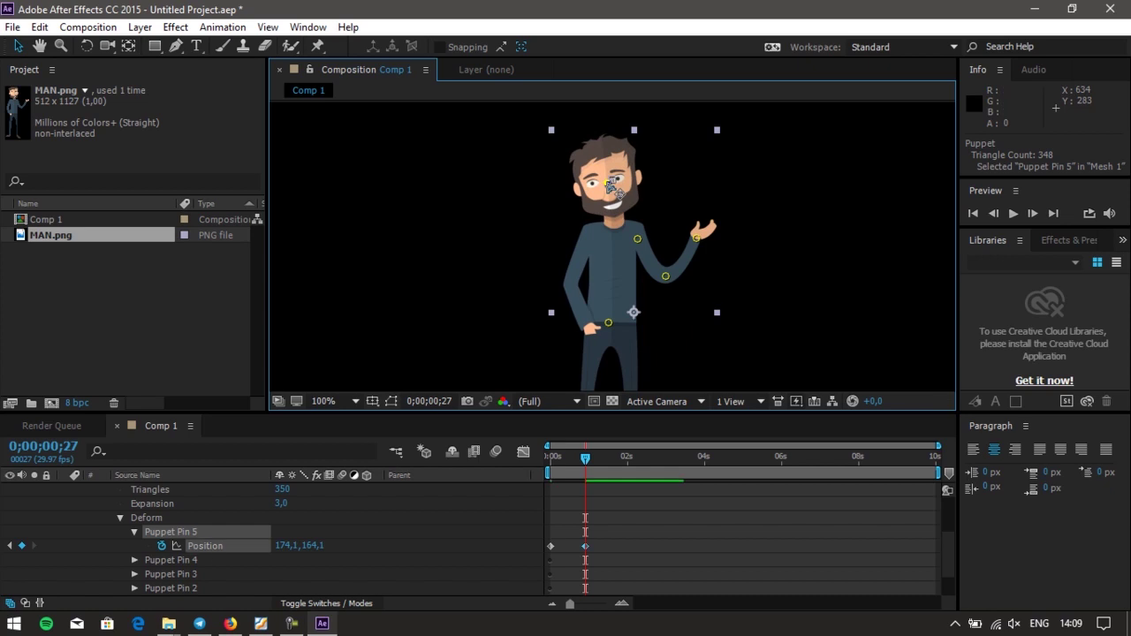
Try a slight shift of the waist pin at 0;00;00;27 and undo it
{"action": "left_click", "coordinate": [136, 559]}
{"action": "scroll", "coordinate": [143, 552], "scroll_direction": "down", "scroll_amount": 1}
{"action": "left_click", "coordinate": [211, 531]}
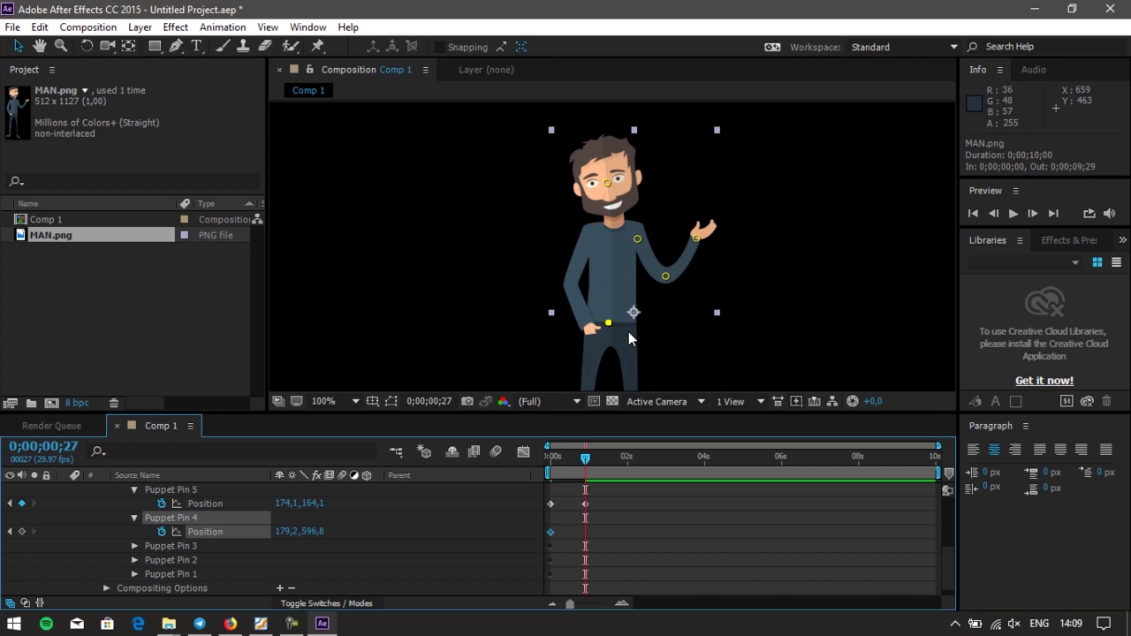
{"action": "left_click_drag", "start_coordinate": [608, 325], "coordinate": [610, 328]}
{"action": "key", "text": "ctrl+z"}
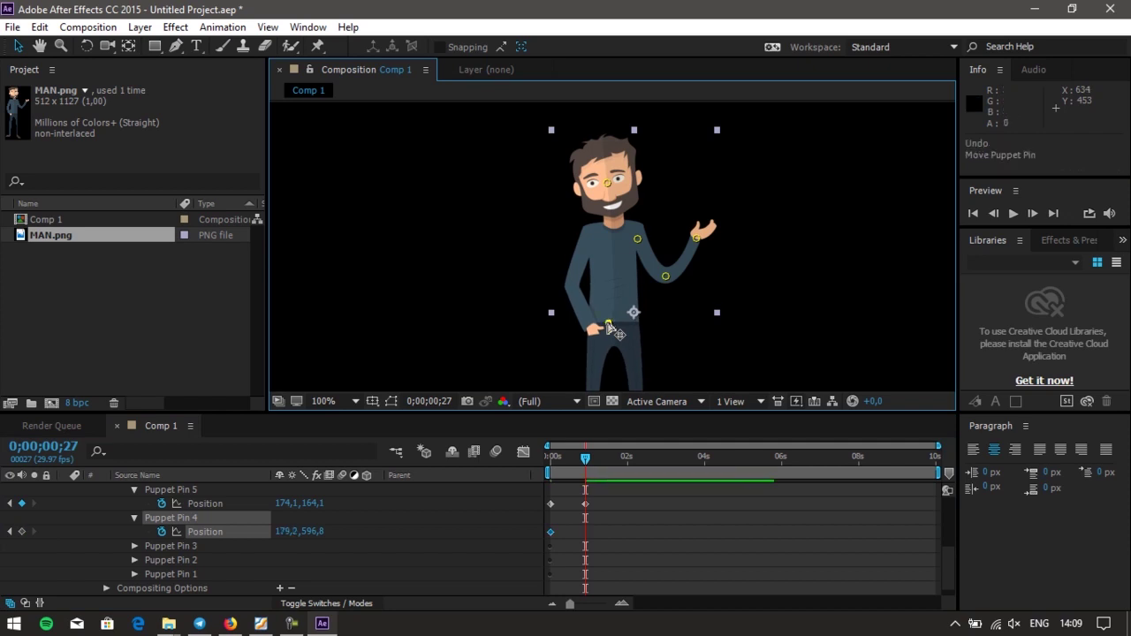
{"action": "left_click", "coordinate": [134, 519]}
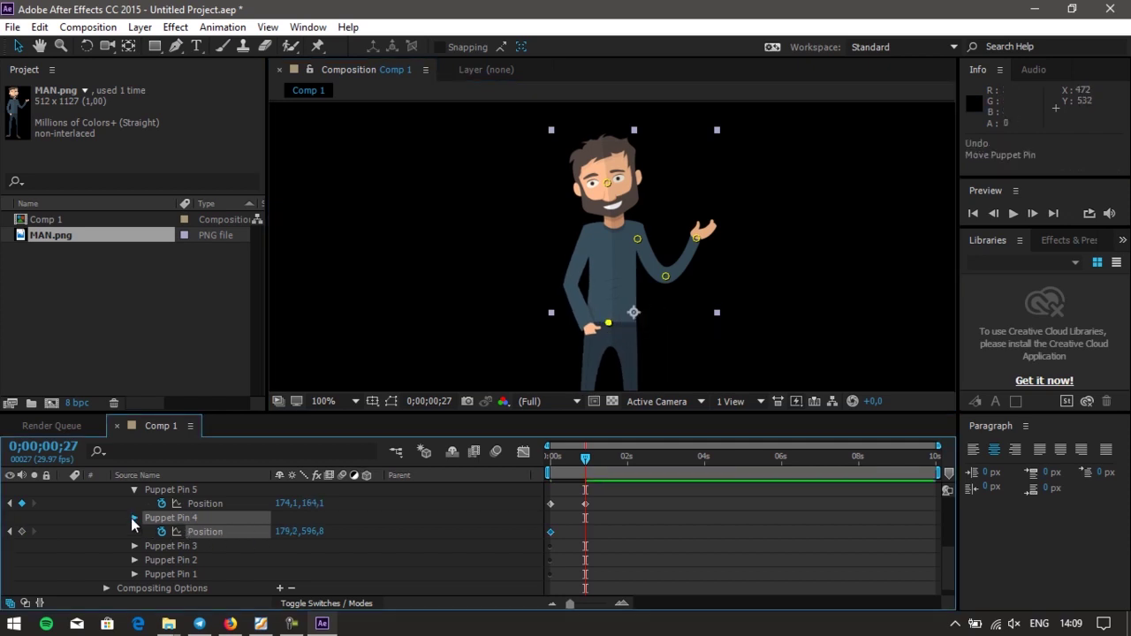
Keyframe the wrist pin's Position at 0;00;00;27 by lowering the raised hand outward to about 499, 382
{"action": "left_click", "coordinate": [134, 532]}
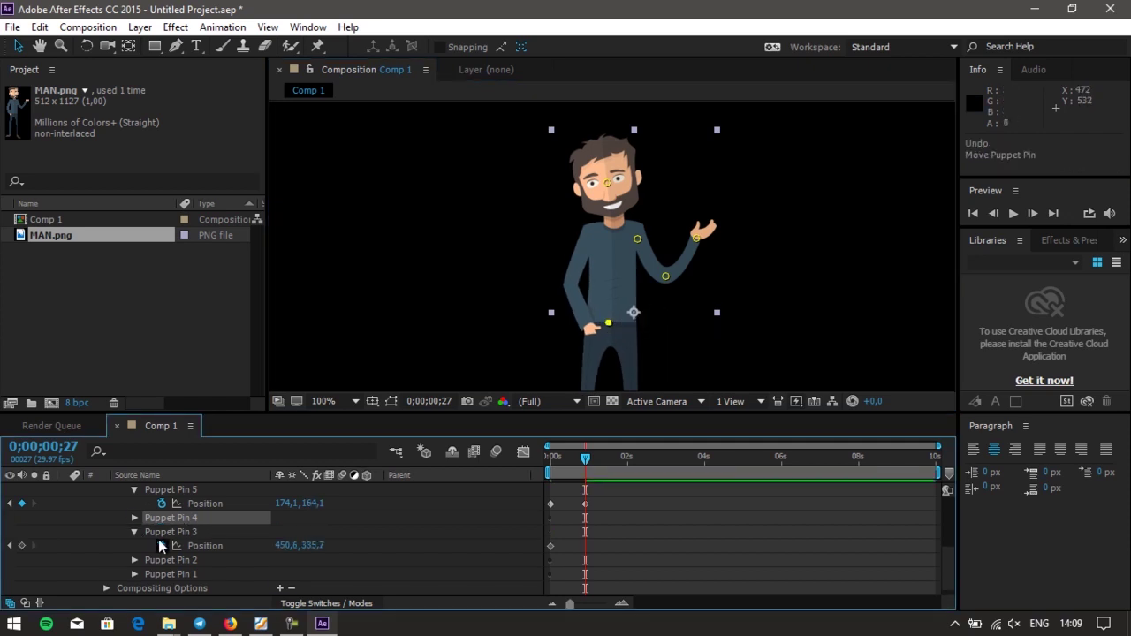
{"action": "left_click", "coordinate": [212, 547]}
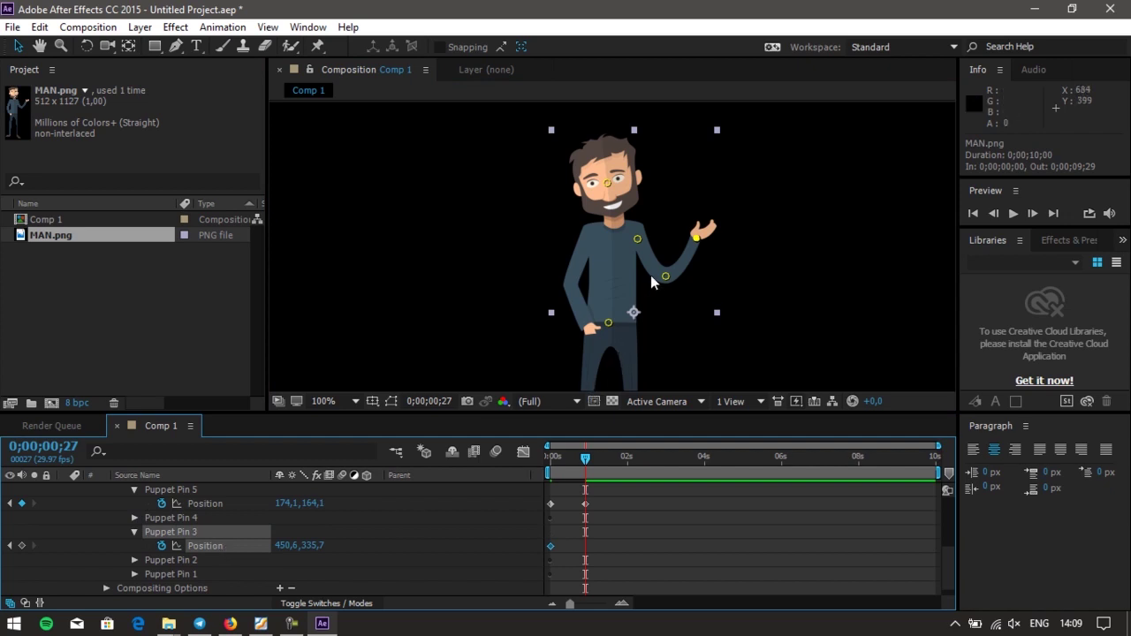
{"action": "left_click", "coordinate": [698, 239]}
{"action": "left_click_drag", "start_coordinate": [698, 240], "coordinate": [713, 253]}
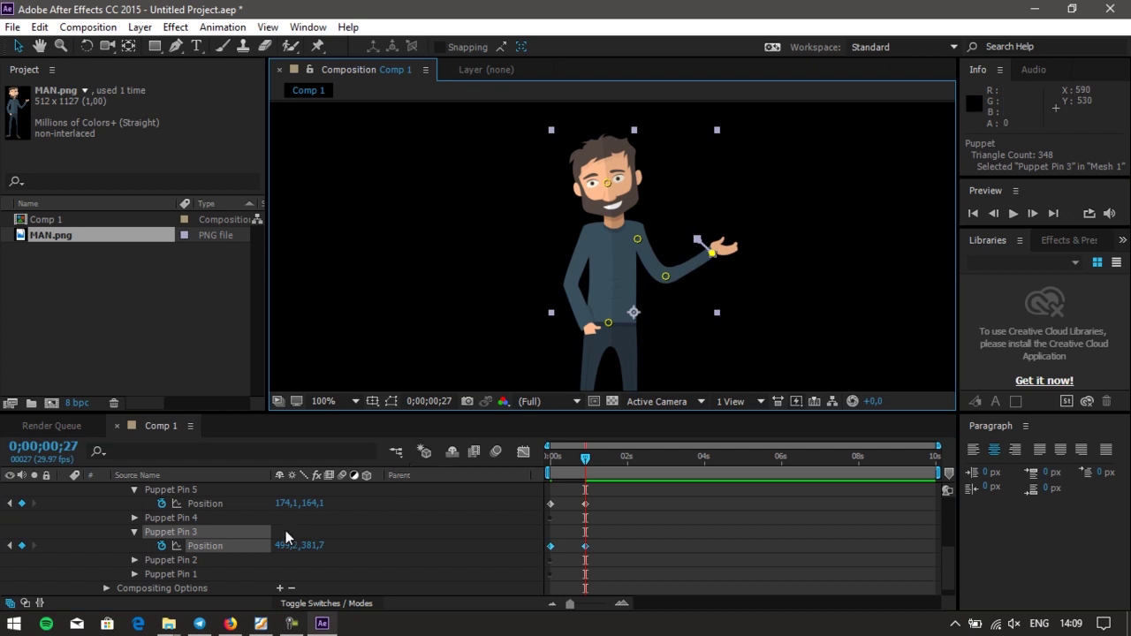
{"action": "left_click", "coordinate": [134, 560]}
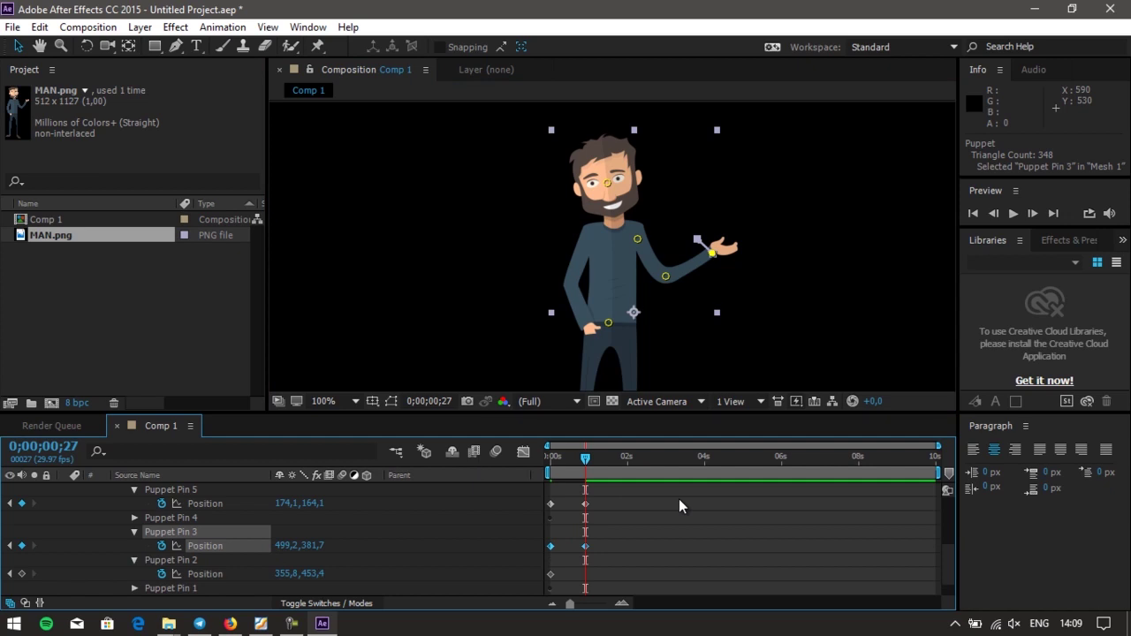
Undo the wrist and face pin movements and the placement of the face pin
{"action": "key", "text": "ctrl+z"}
{"action": "key", "text": "ctrl+z"}
{"action": "key", "text": "ctrl+z"}
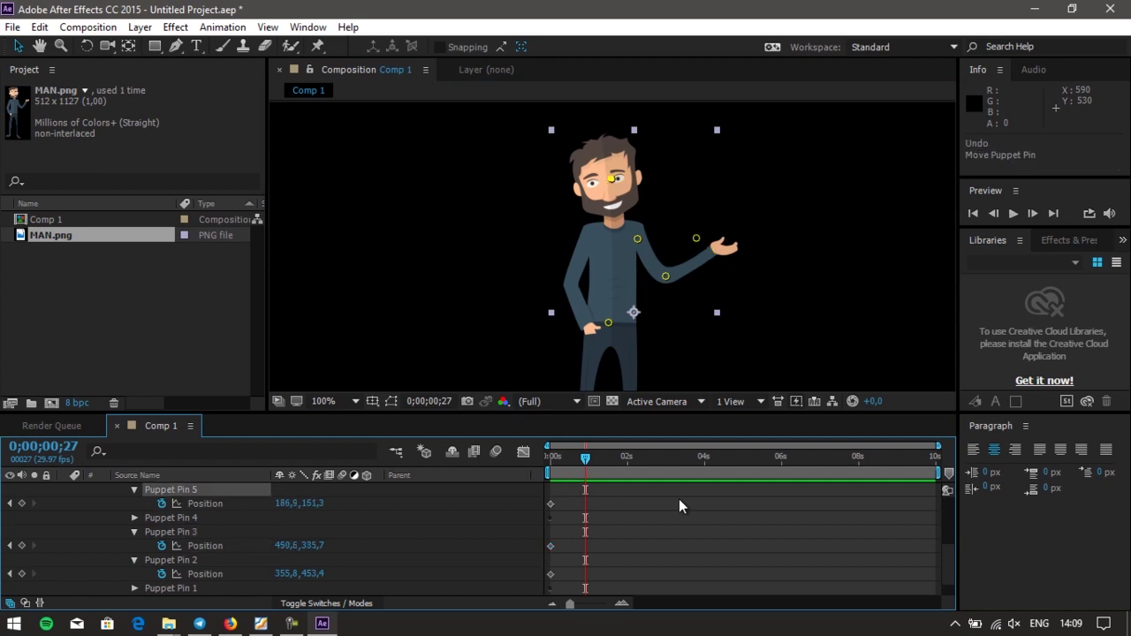
{"action": "key", "text": "Home"}
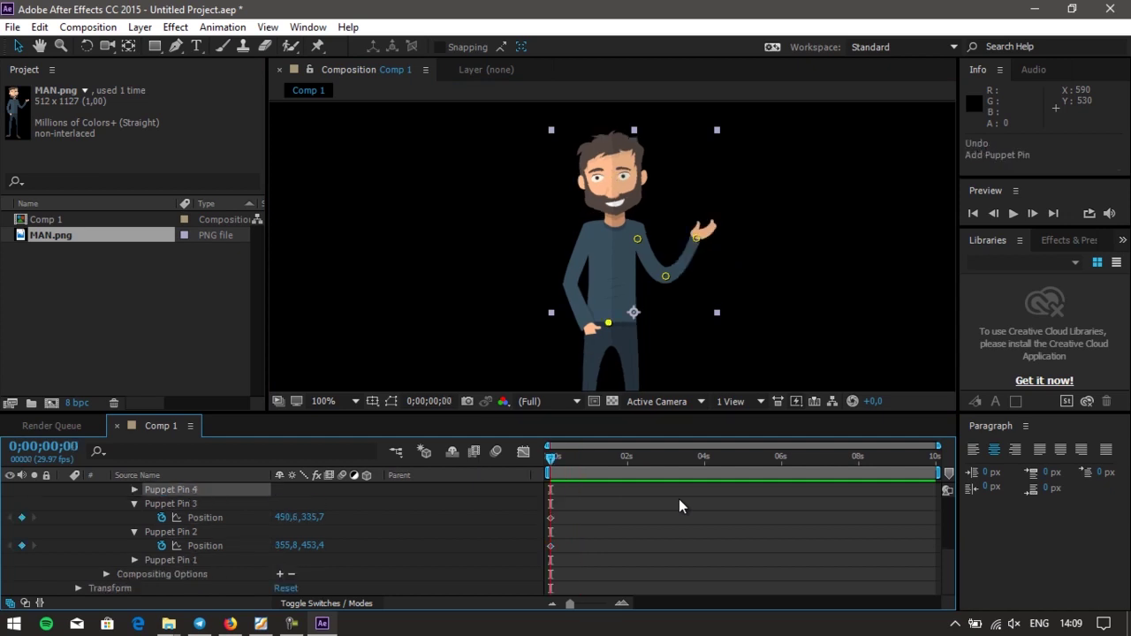
Examine the Position properties and keyframes of the shoulder, elbow, wrist and waist pins in Mesh 1
{"action": "left_click", "coordinate": [156, 560]}
{"action": "left_click", "coordinate": [135, 560]}
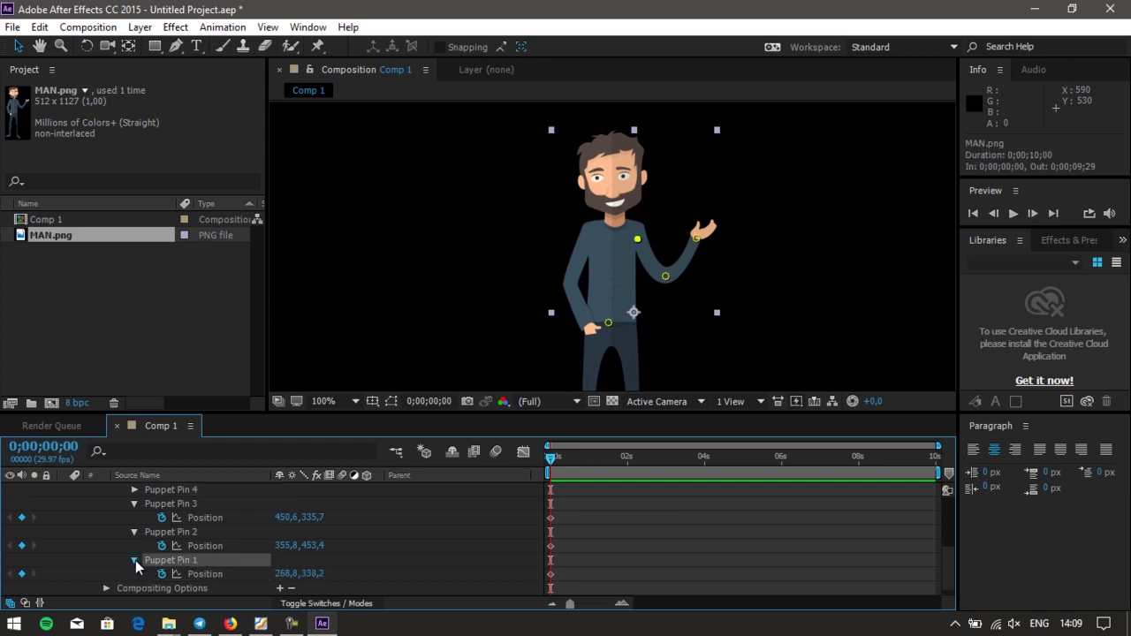
{"action": "left_click", "coordinate": [134, 561]}
{"action": "scroll", "coordinate": [382, 531], "scroll_direction": "up", "scroll_amount": 4}
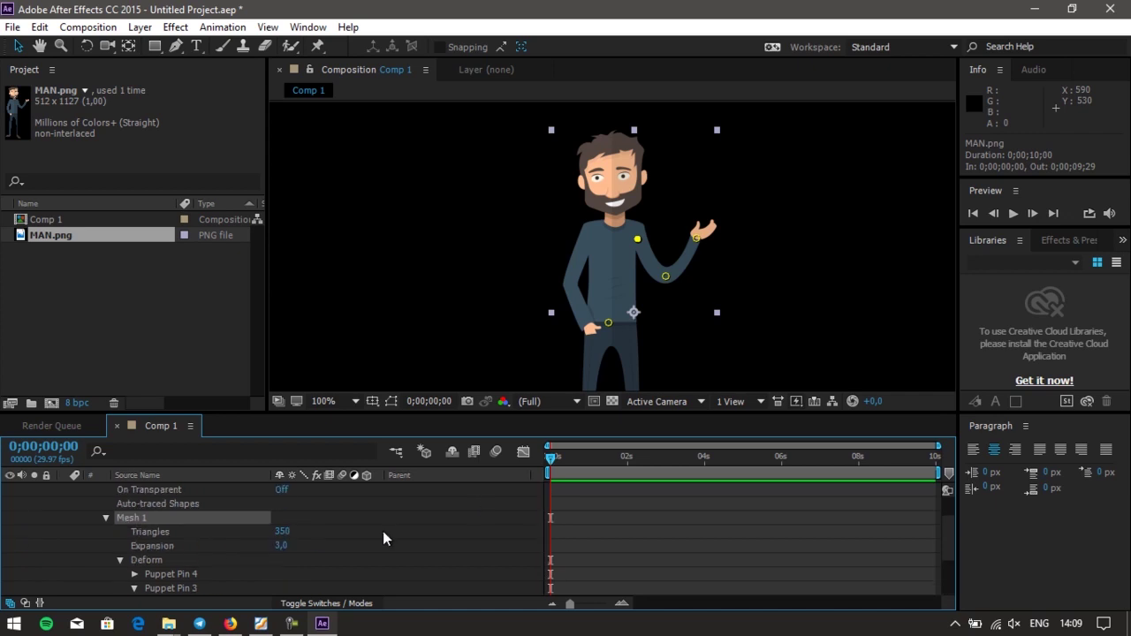
{"action": "scroll", "coordinate": [383, 531], "scroll_direction": "down", "scroll_amount": 2}
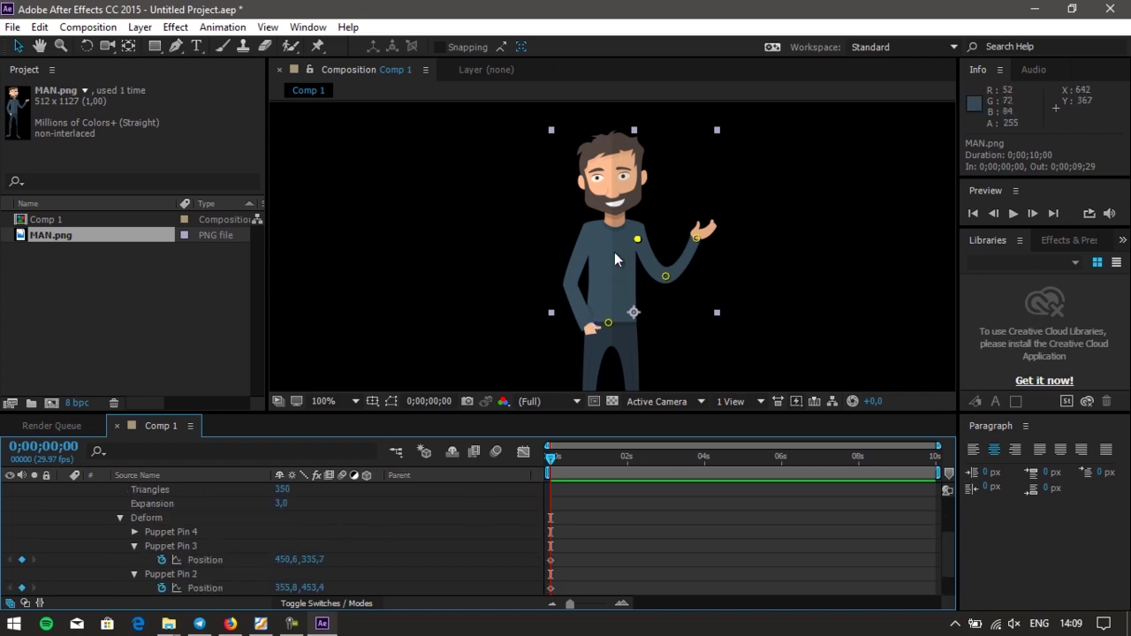
{"action": "left_click", "coordinate": [135, 532]}
{"action": "left_click", "coordinate": [212, 534]}
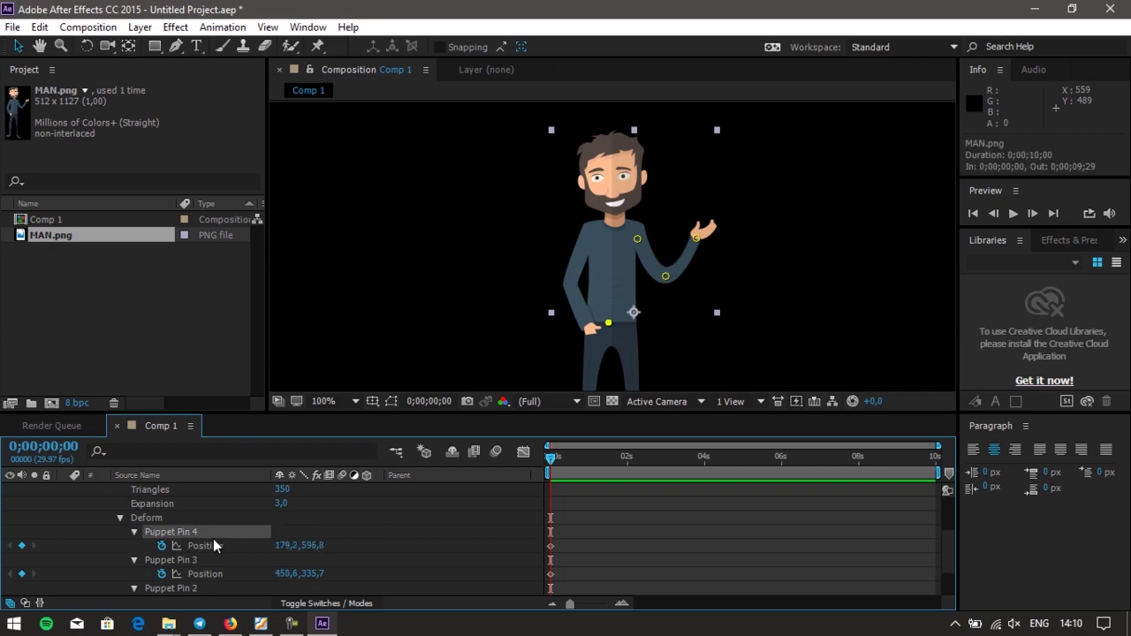
{"action": "left_click", "coordinate": [215, 545]}
{"action": "scroll", "coordinate": [364, 534], "scroll_direction": "down", "scroll_amount": 1}
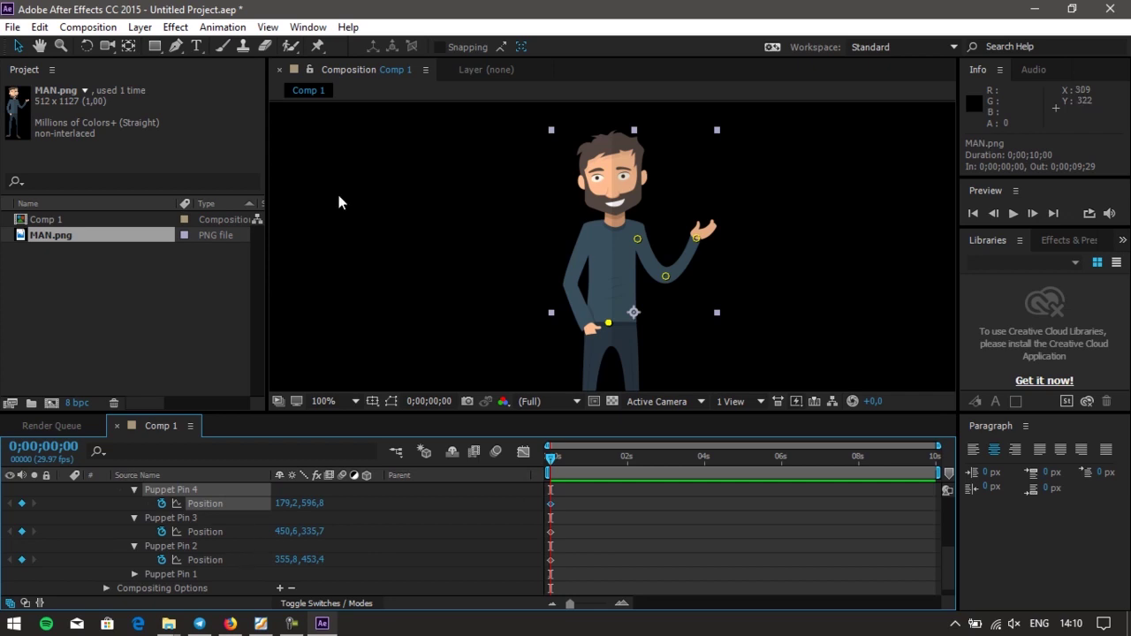
Add a Puppet pin on the man's face at 0;00;00;00 and expand its Position property
{"action": "left_click", "coordinate": [318, 46]}
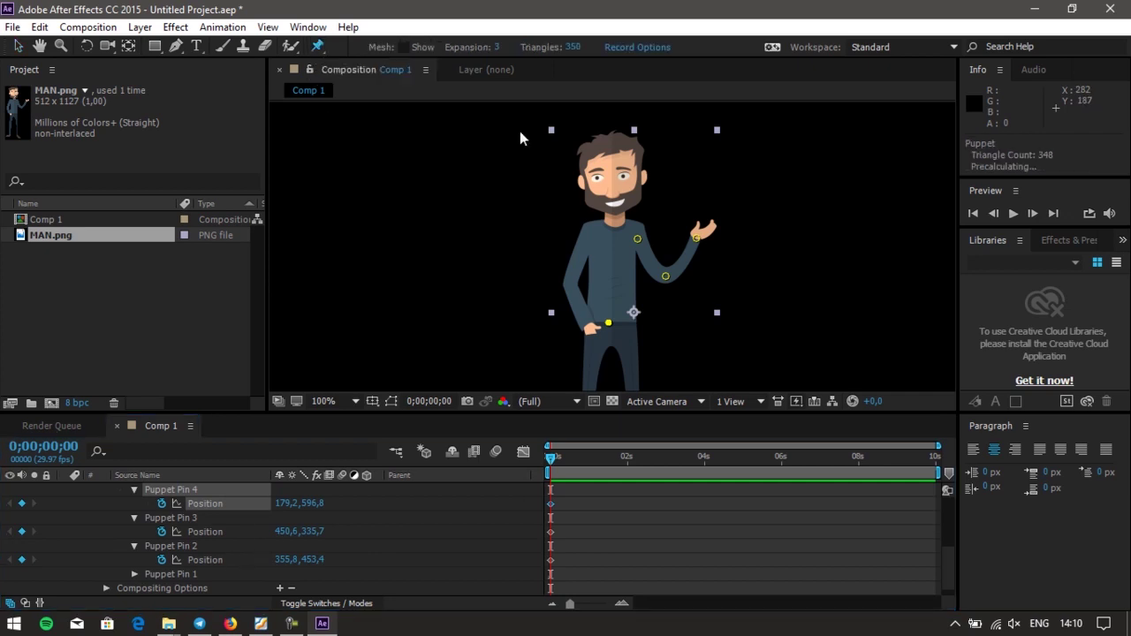
{"action": "left_click", "coordinate": [612, 177]}
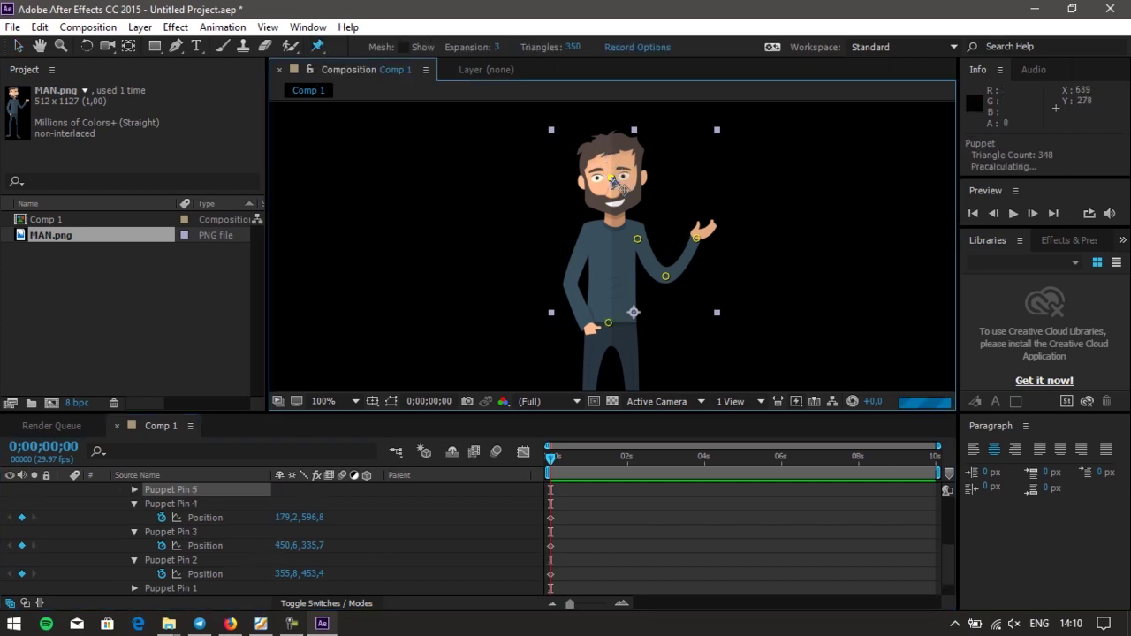
{"action": "left_click", "coordinate": [134, 490]}
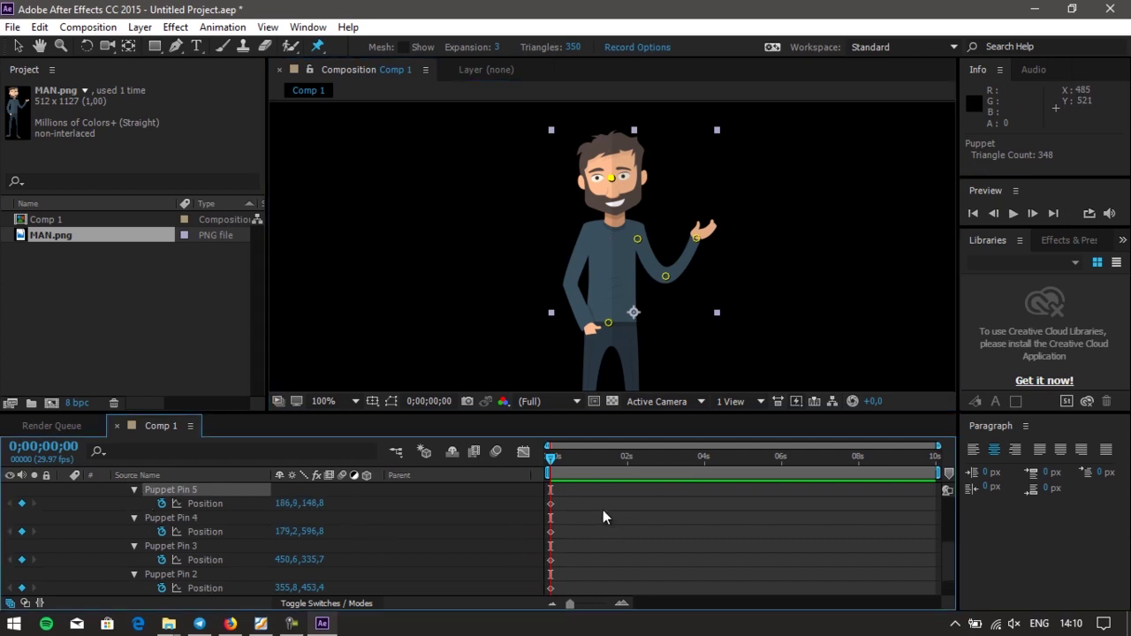
{"action": "scroll", "coordinate": [603, 512], "scroll_direction": "down", "scroll_amount": 2}
{"action": "scroll", "coordinate": [603, 516], "scroll_direction": "up", "scroll_amount": 4}
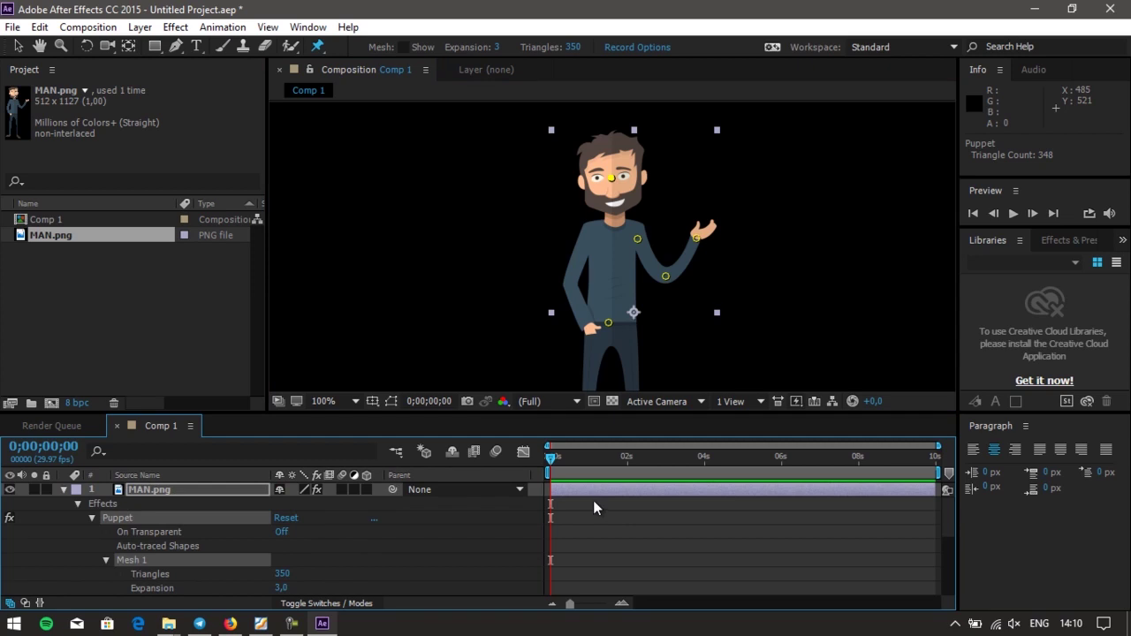
{"action": "scroll", "coordinate": [593, 500], "scroll_direction": "down", "scroll_amount": 2}
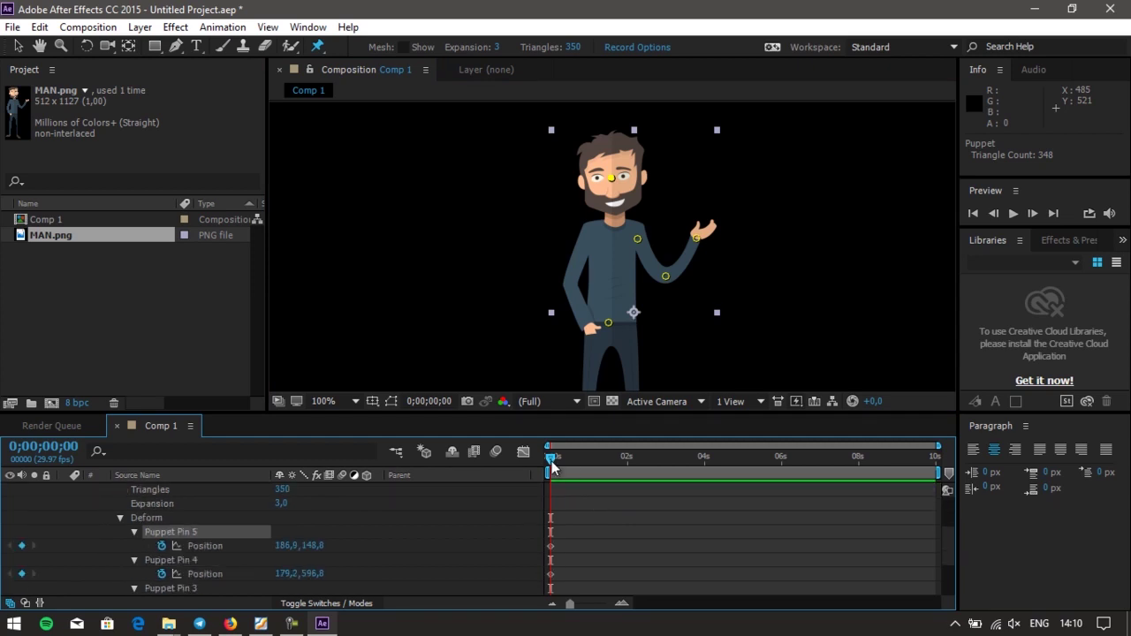
Add Position keyframes at 0;00;02;01 to the elbow, wrist, waist and face pins without changing the pose
{"action": "left_click_drag", "start_coordinate": [550, 459], "coordinate": [629, 459]}
{"action": "scroll", "coordinate": [39, 562], "scroll_direction": "down", "scroll_amount": 3}
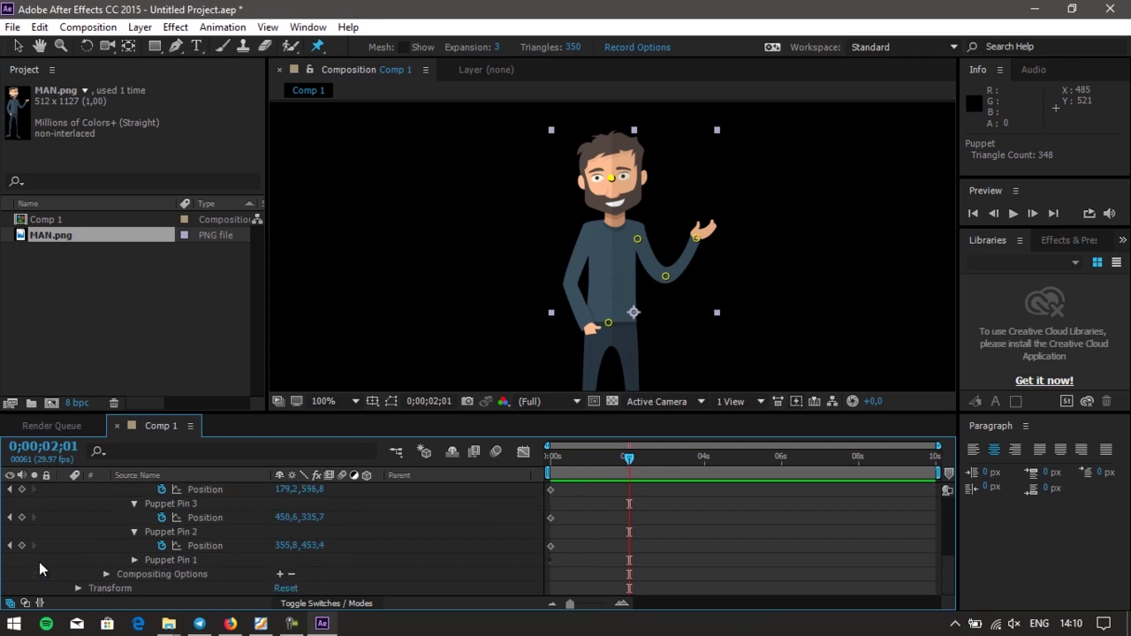
{"action": "left_click", "coordinate": [22, 546]}
{"action": "left_click", "coordinate": [22, 517]}
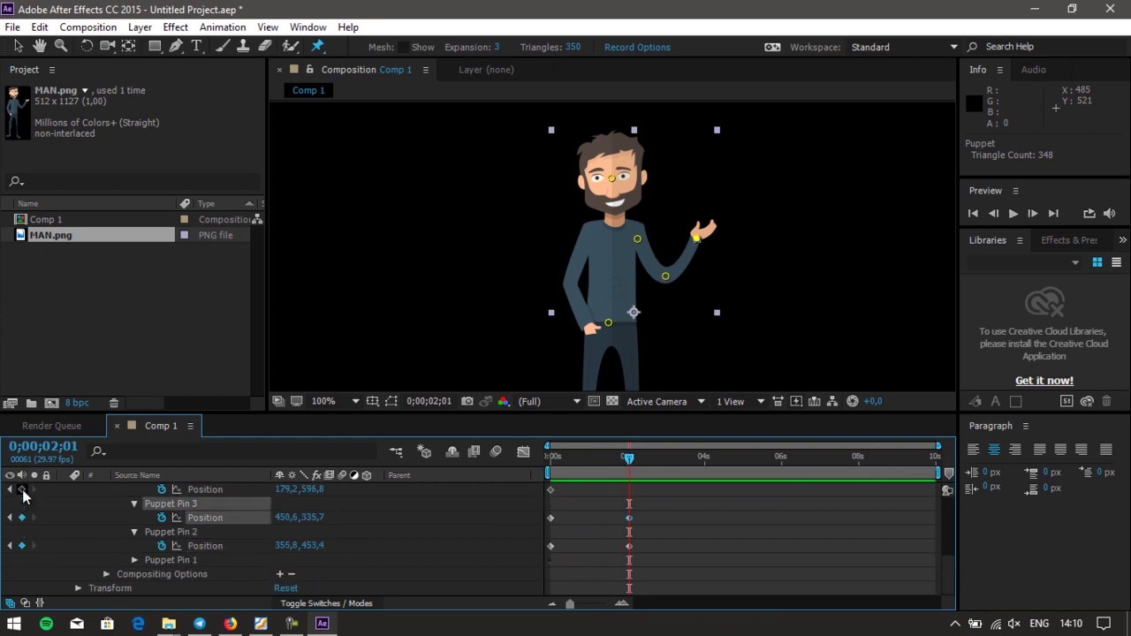
{"action": "left_click", "coordinate": [22, 488]}
{"action": "scroll", "coordinate": [24, 491], "scroll_direction": "up", "scroll_amount": 2}
{"action": "left_click", "coordinate": [22, 503]}
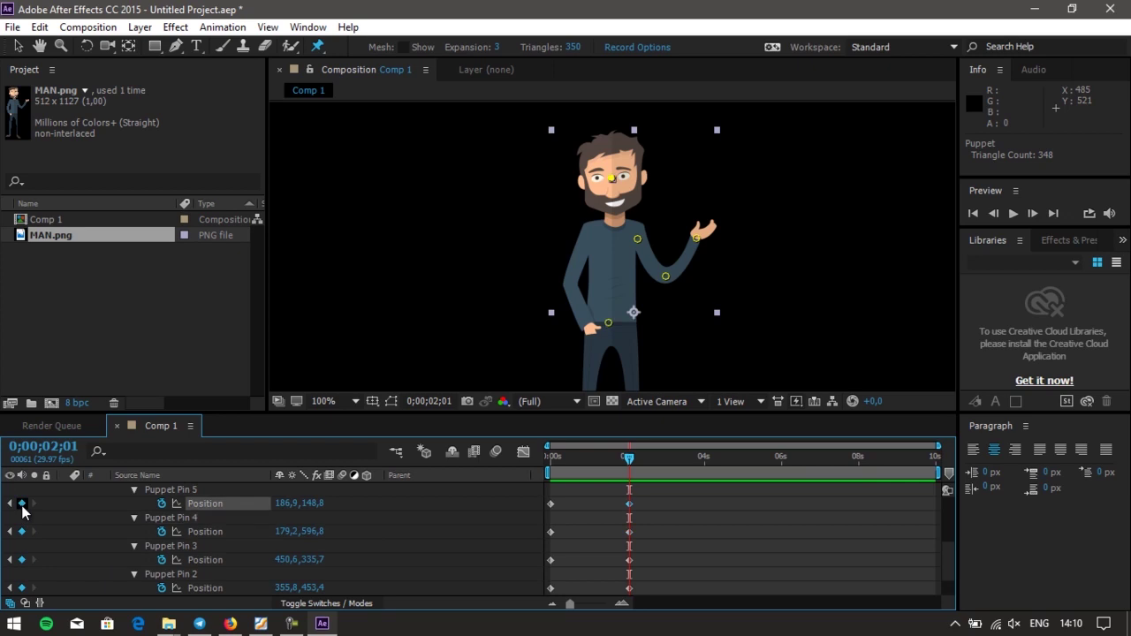
Keyframe the face pin at 0;00;01;02 by tilting the head sideways to Position about 156, 159
{"action": "left_click_drag", "start_coordinate": [623, 460], "coordinate": [592, 465]}
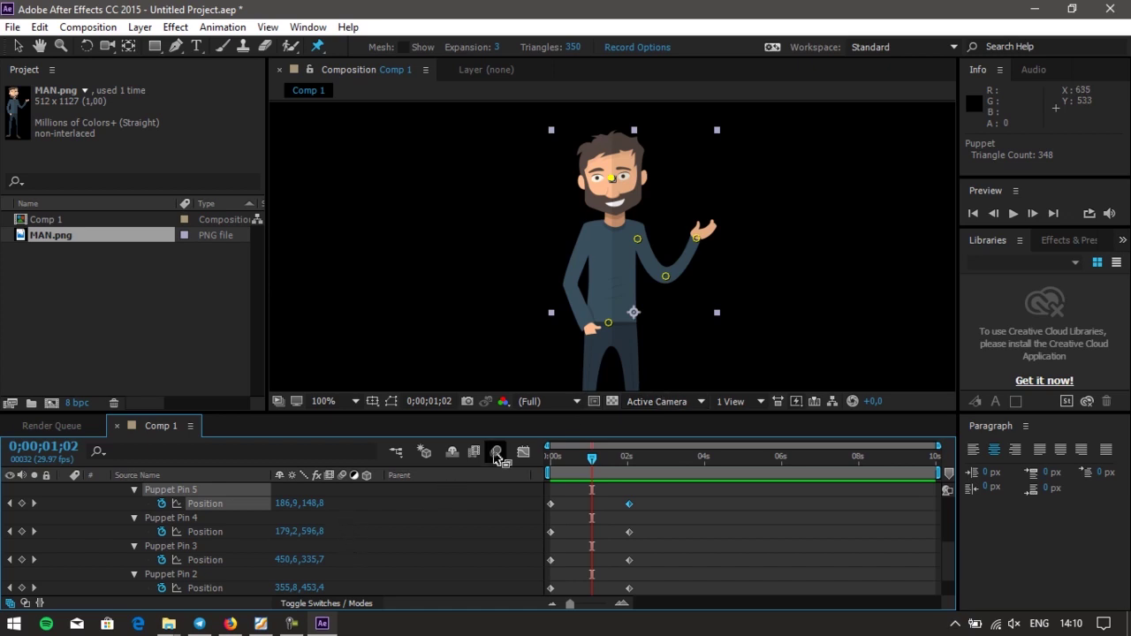
{"action": "left_click_drag", "start_coordinate": [610, 178], "coordinate": [601, 182]}
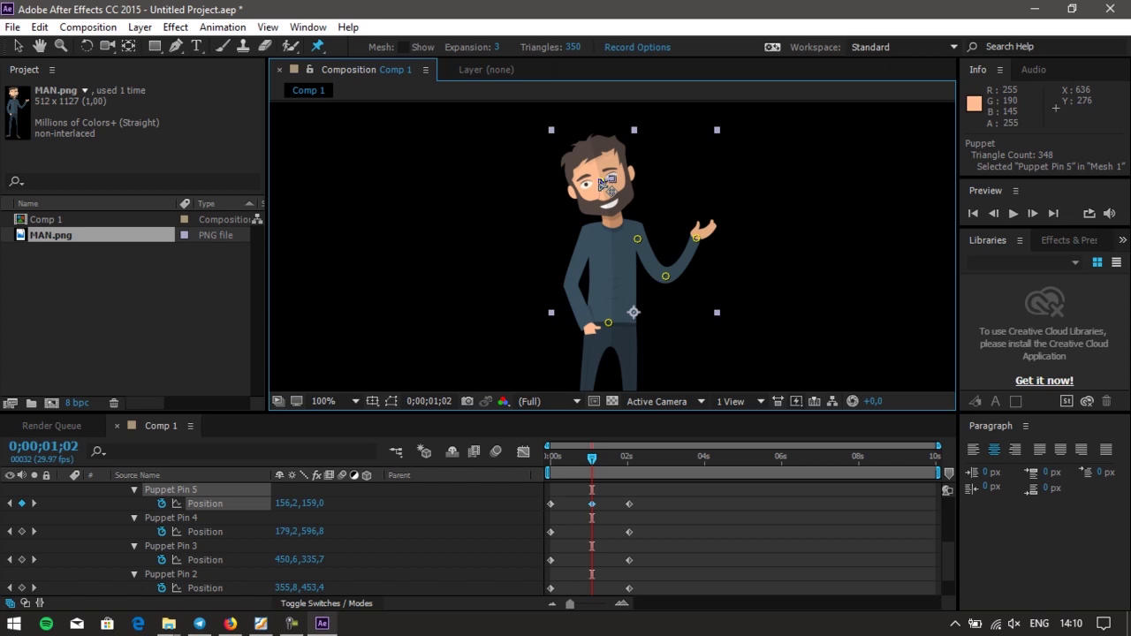
{"action": "left_click", "coordinate": [204, 532]}
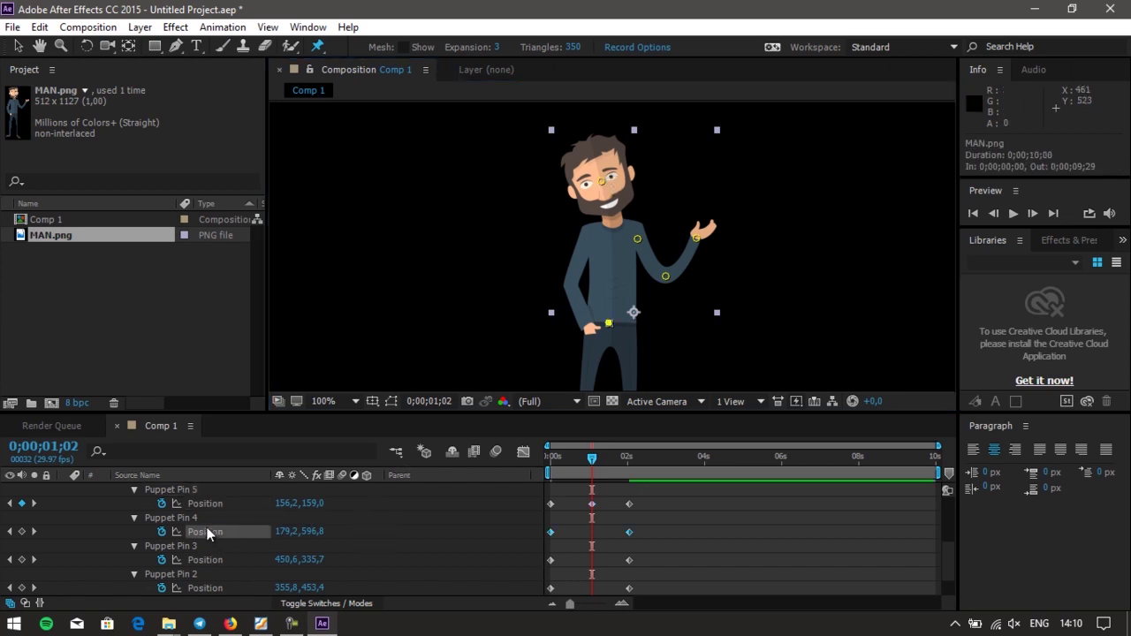
Keyframe the raised arm at 0;00;01;02 by moving the wrist pin outward to about 491, 366 and the elbow pin to about 361, 430
{"action": "left_click", "coordinate": [197, 562]}
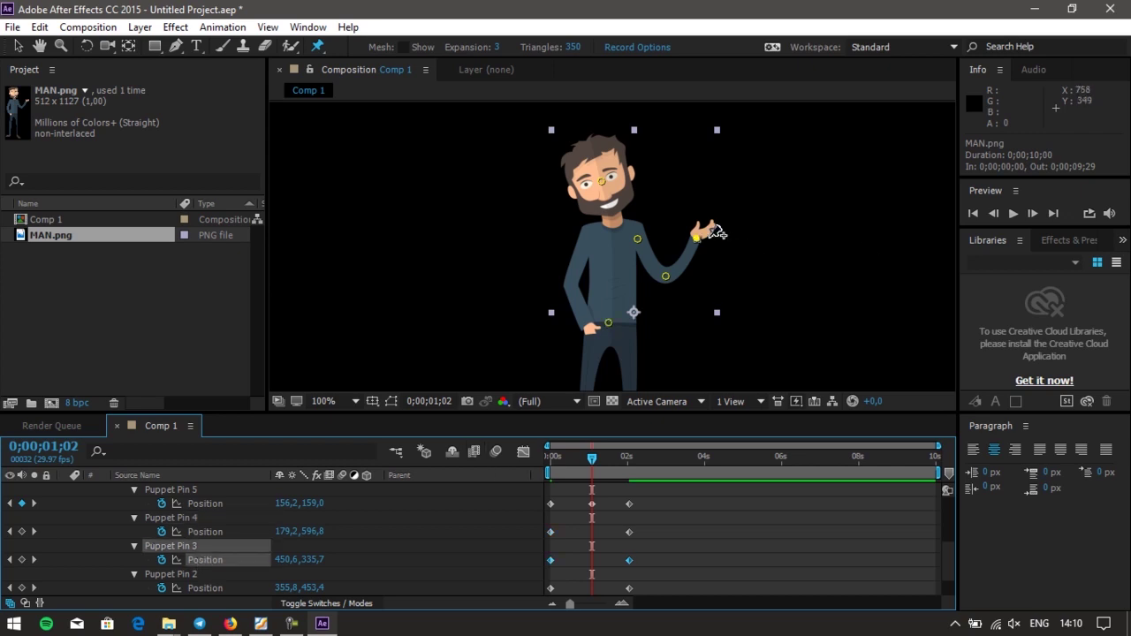
{"action": "left_click_drag", "start_coordinate": [708, 248], "coordinate": [721, 257]}
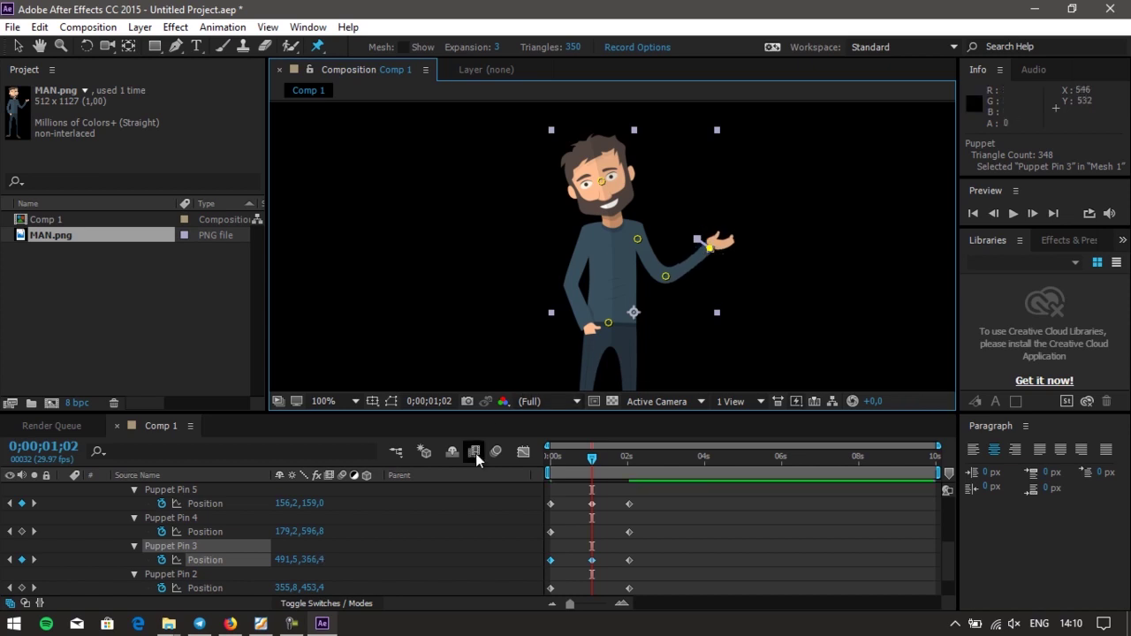
{"action": "left_click", "coordinate": [200, 587]}
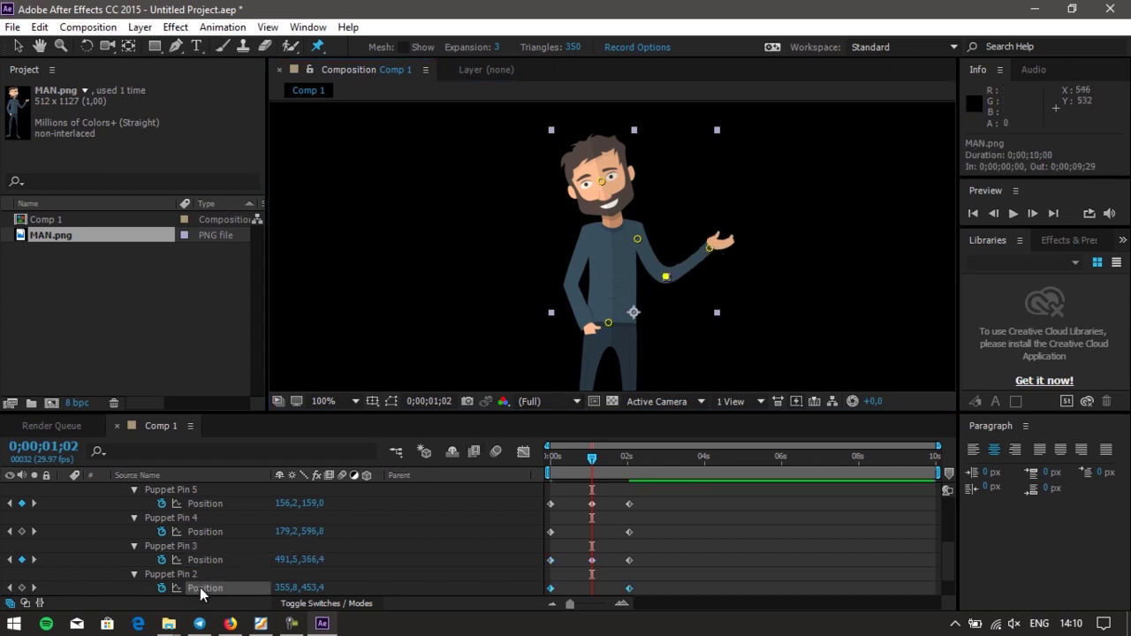
{"action": "left_click_drag", "start_coordinate": [671, 289], "coordinate": [678, 280]}
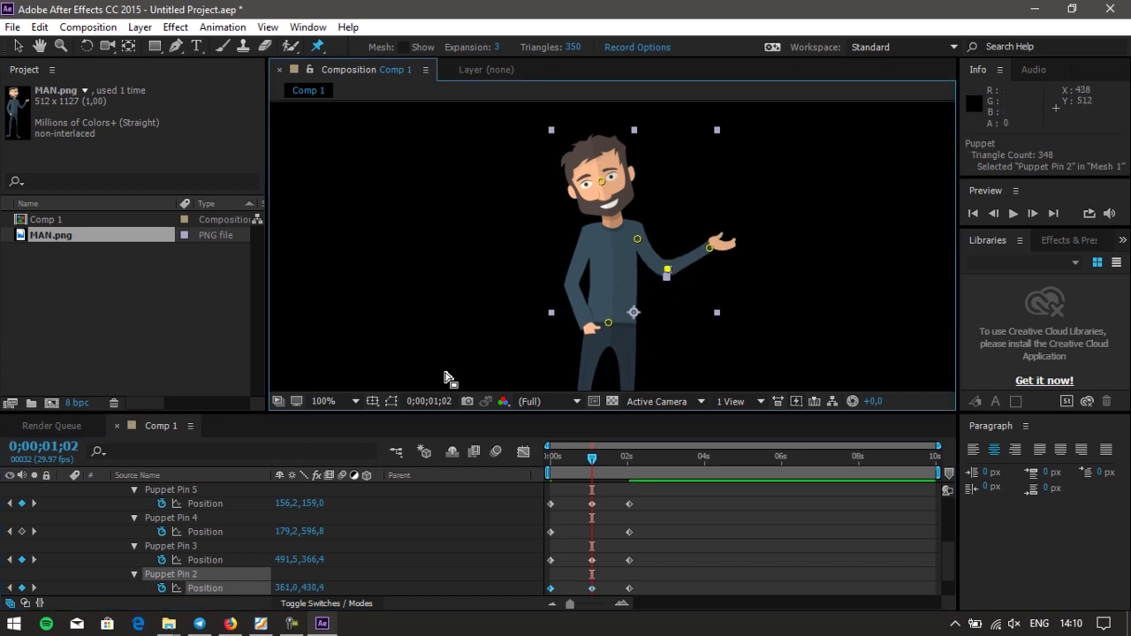
{"action": "scroll", "coordinate": [229, 588], "scroll_direction": "down", "scroll_amount": 1}
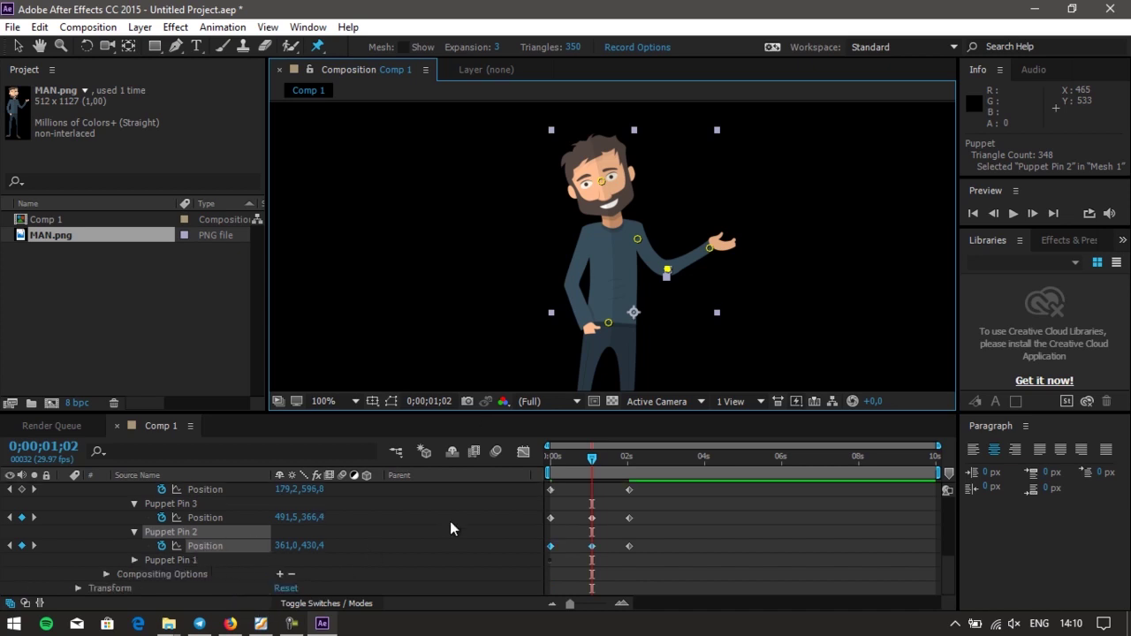
Preview the head and arm animation from the start of the composition, and deselect the elbow keyframes
{"action": "key", "text": "Home"}
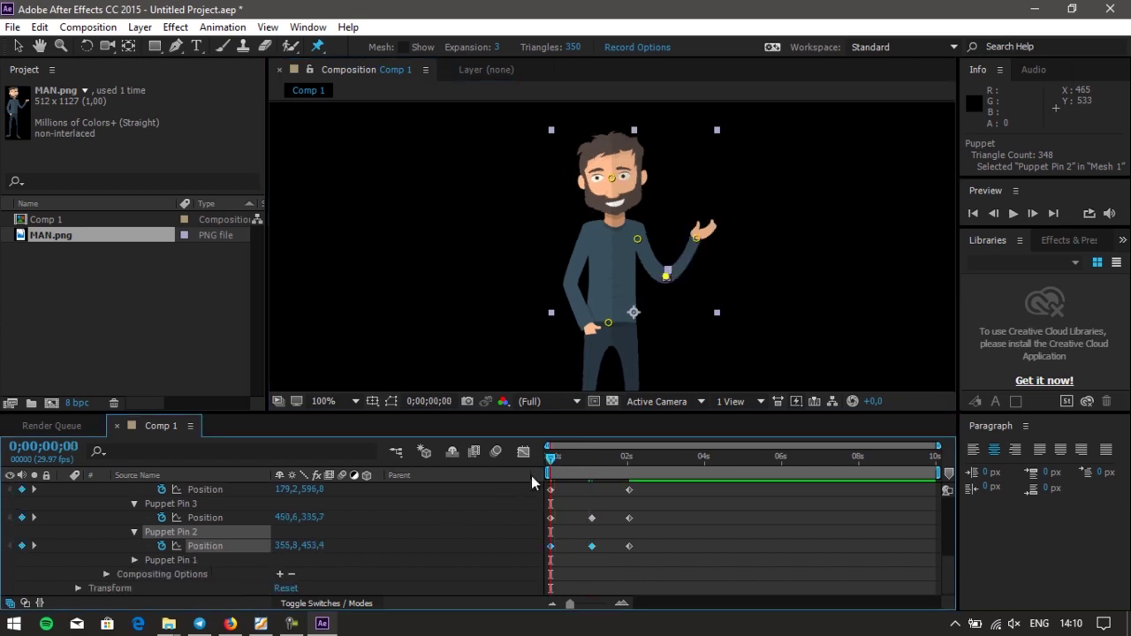
{"action": "key", "text": "space"}
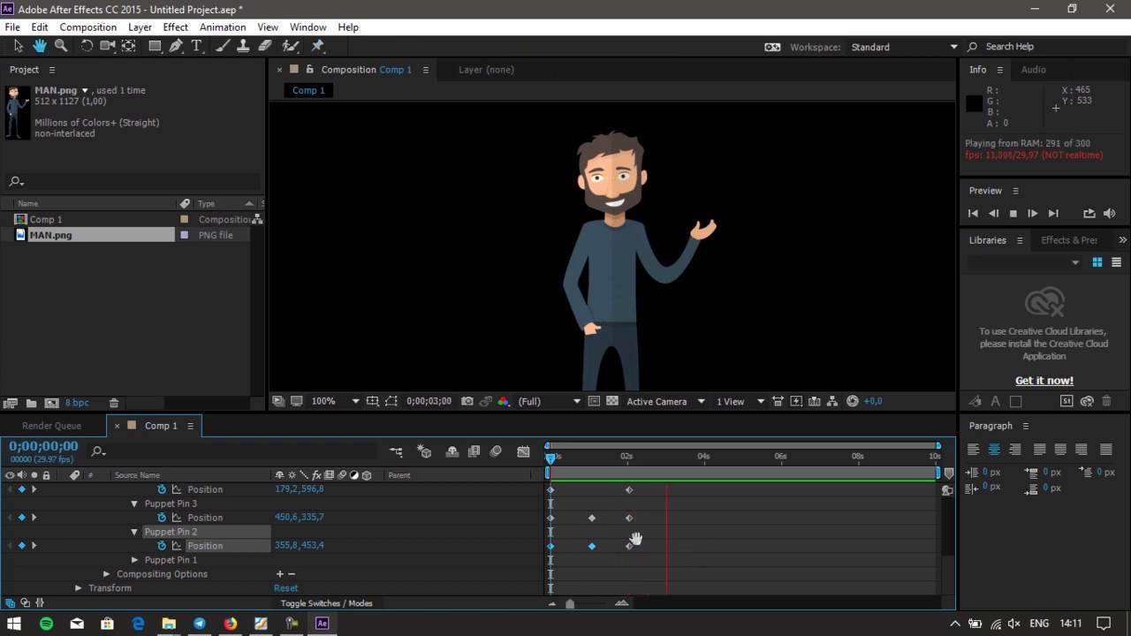
{"action": "key", "text": "space"}
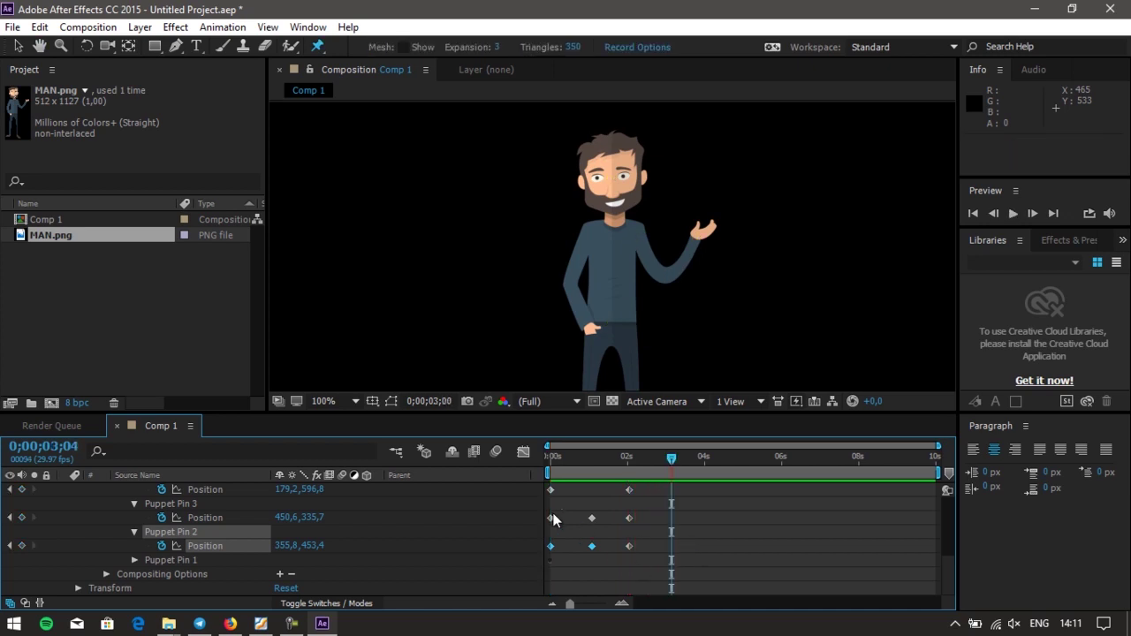
{"action": "left_click", "coordinate": [759, 541]}
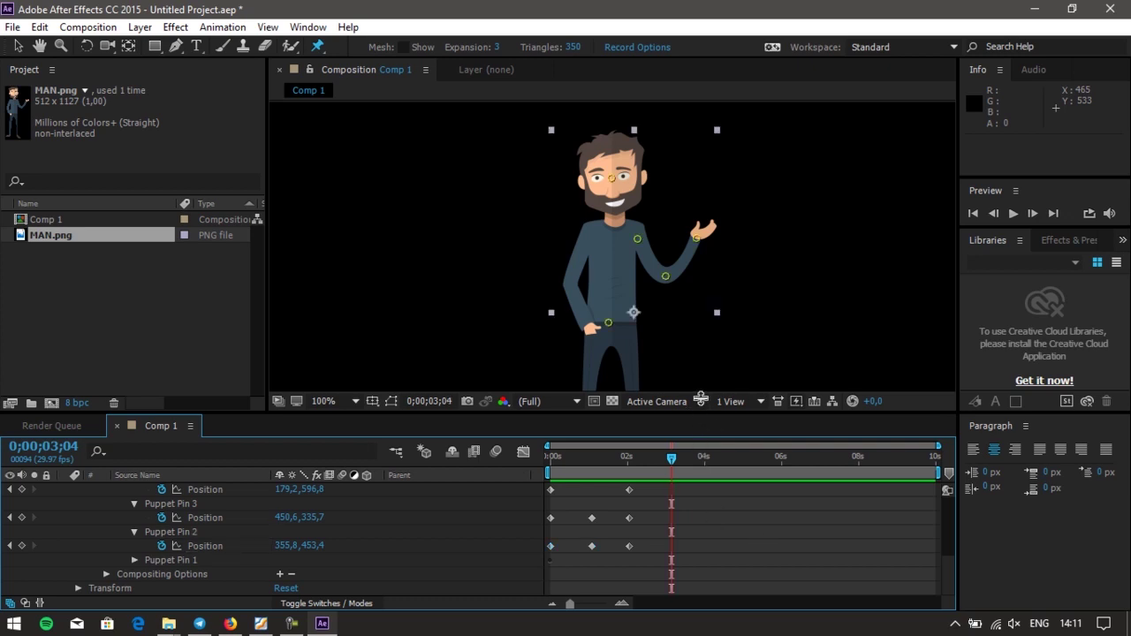
Apply Easy Ease to all the pin Position keyframes and compress them proportionally to end at about one second
{"action": "left_click_drag", "start_coordinate": [700, 398], "coordinate": [696, 378]}
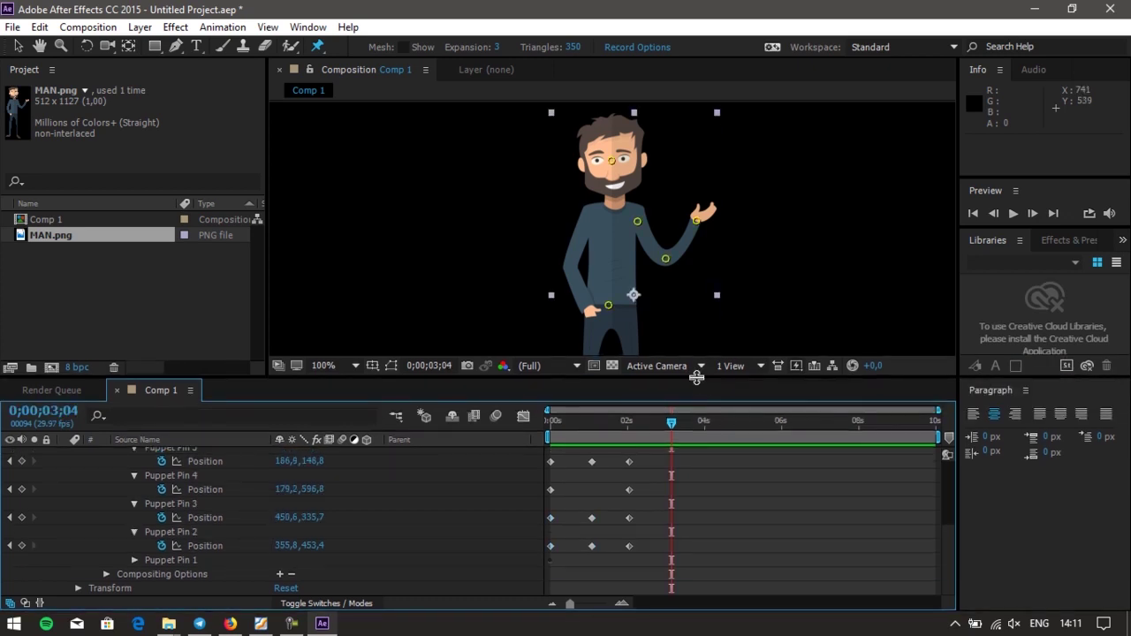
{"action": "left_click_drag", "start_coordinate": [645, 562], "coordinate": [556, 459]}
{"action": "right_click", "coordinate": [590, 463]}
{"action": "mouse_move", "coordinate": [638, 453]}
{"action": "left_click", "coordinate": [826, 488]}
{"action": "left_click_drag", "start_coordinate": [629, 563], "coordinate": [590, 462]}
Play the eased animation from 0;00;00;00 to check its speed
{"action": "key", "text": "space"}
{"action": "left_click", "coordinate": [545, 424]}
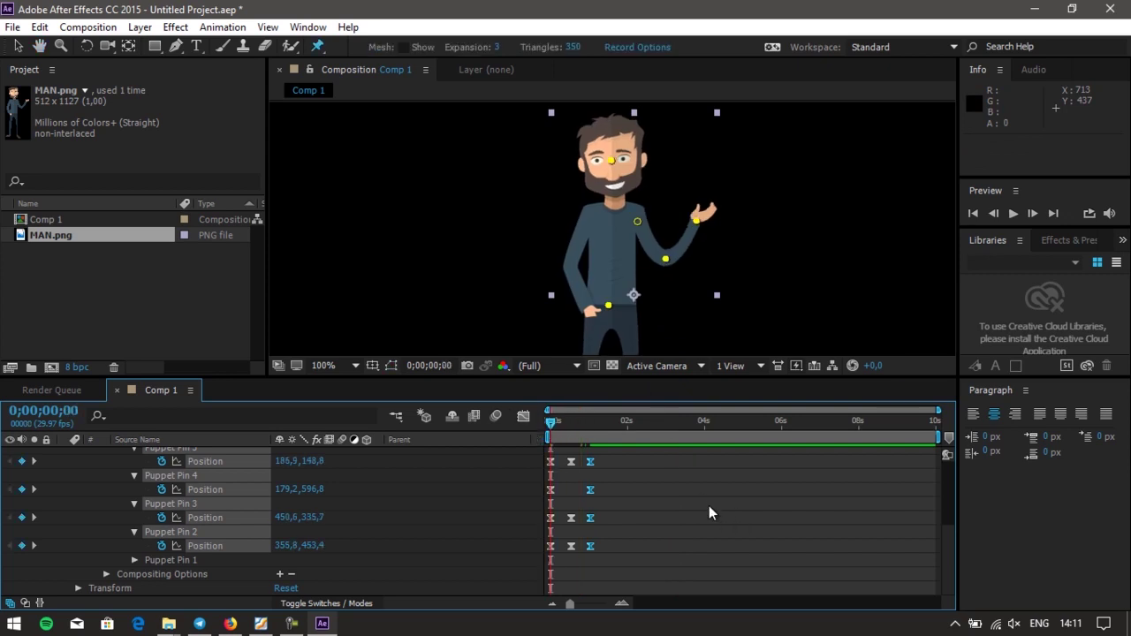
{"action": "key", "text": "space"}
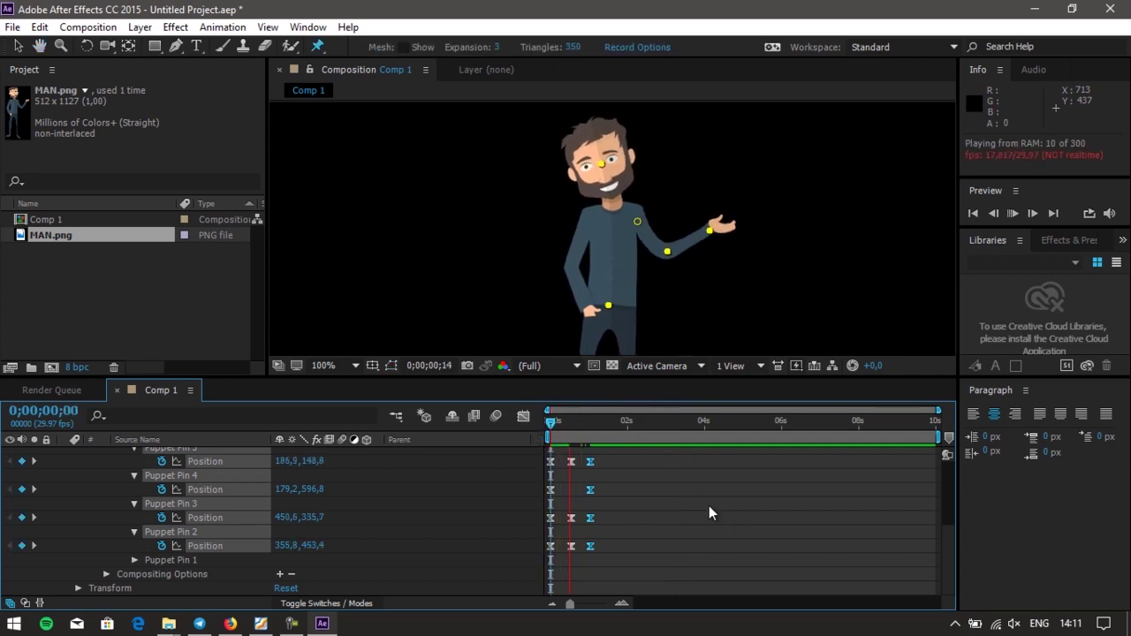
{"action": "key", "text": "space"}
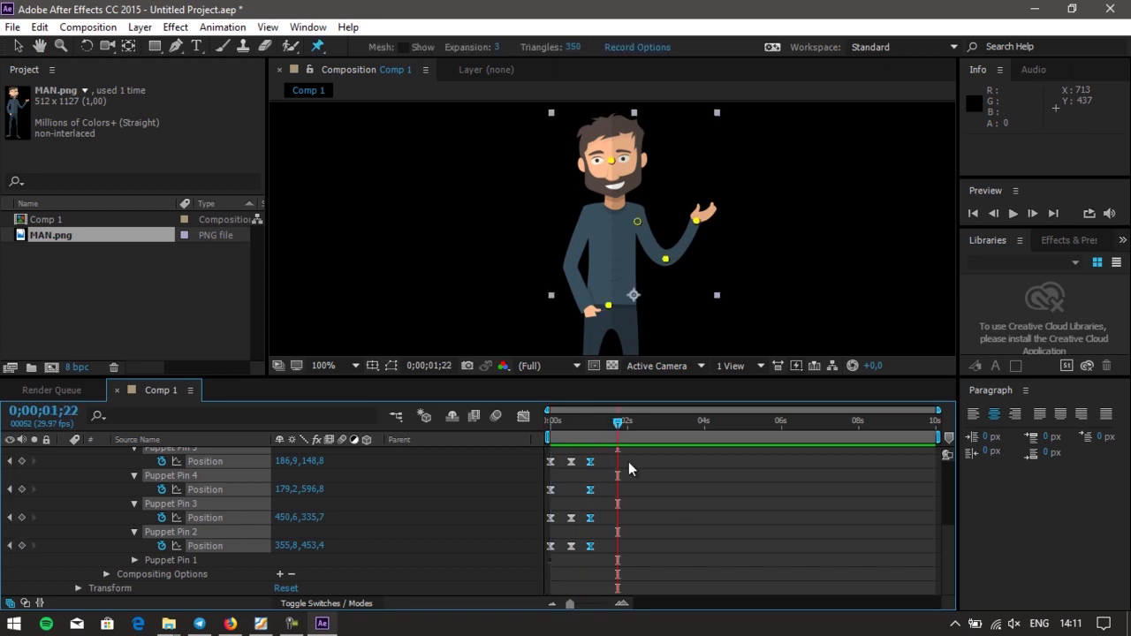
Tighten the pin keyframes further so the middle and last ones fall at about 0.35 and 0.7 seconds
{"action": "left_click_drag", "start_coordinate": [597, 563], "coordinate": [571, 459]}
{"action": "left_click_drag", "start_coordinate": [575, 525], "coordinate": [566, 462]}
{"action": "left_click", "coordinate": [597, 561]}
{"action": "mouse_move", "coordinate": [597, 561]}
{"action": "left_mouse_down"}
{"action": "mouse_move", "coordinate": [579, 455]}
{"action": "mouse_move", "coordinate": [602, 461]}
{"action": "mouse_move", "coordinate": [580, 463]}
{"action": "mouse_move", "coordinate": [568, 425]}
{"action": "mouse_move", "coordinate": [533, 425]}
{"action": "left_mouse_up"}
Preview the shortened head and arm movement from the first frame
{"action": "key", "text": "h"}
{"action": "key", "text": "space"}
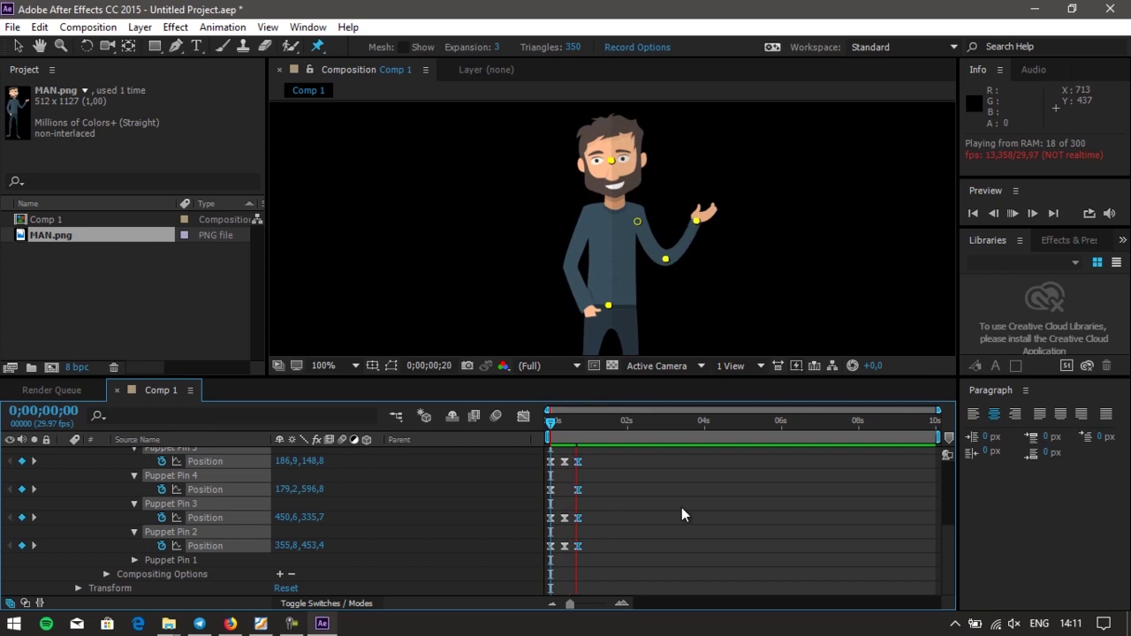
{"action": "key", "text": "space"}
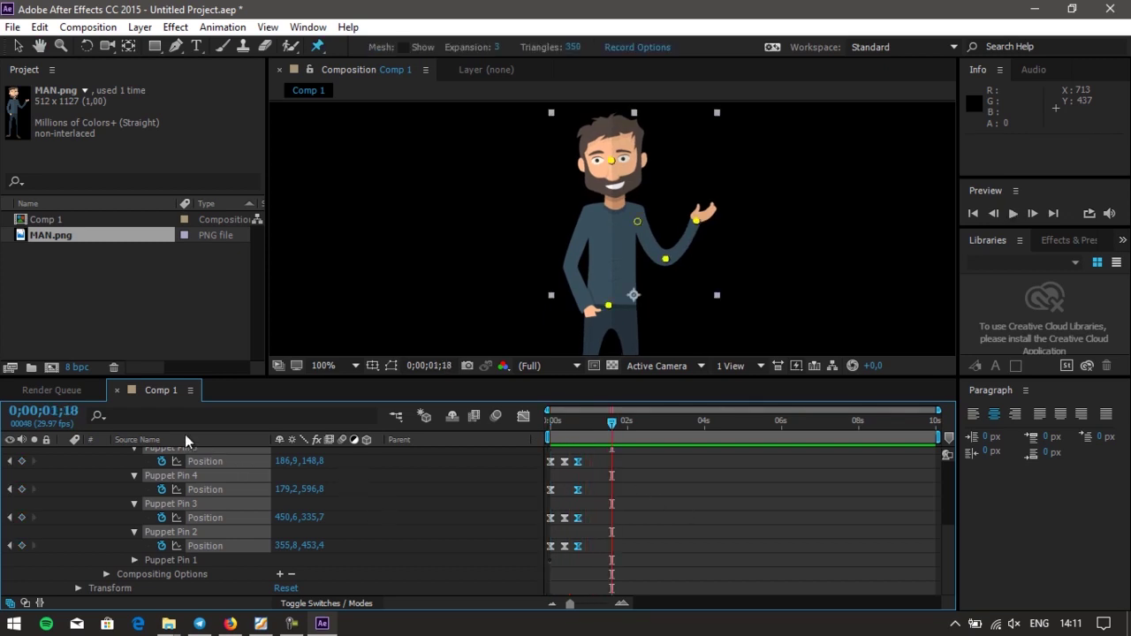
Collapse the MAN.png layer and set the duration of Comp 1 to 0;00;02;00
{"action": "scroll", "coordinate": [182, 504], "scroll_direction": "up", "scroll_amount": 5}
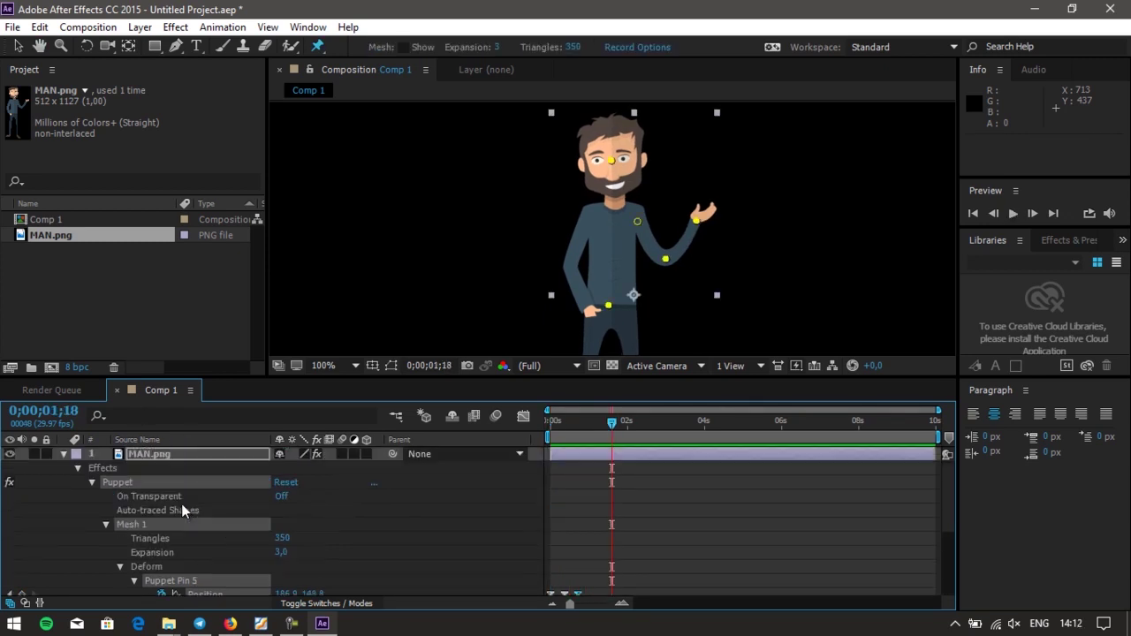
{"action": "left_click", "coordinate": [64, 454]}
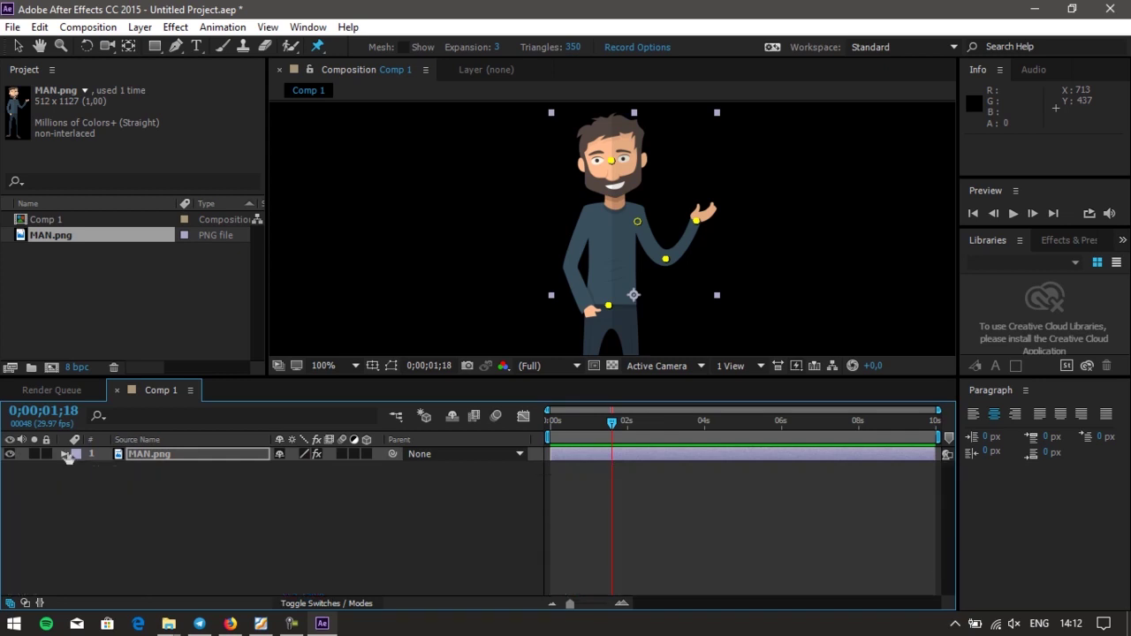
{"action": "right_click", "coordinate": [147, 511]}
{"action": "left_click", "coordinate": [225, 379]}
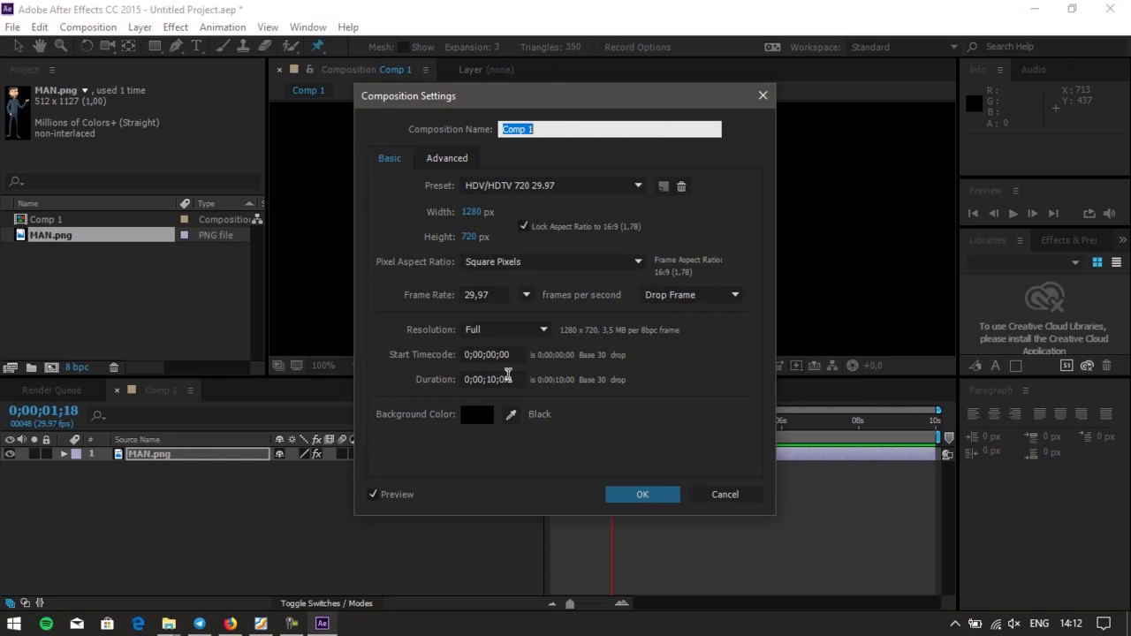
{"action": "left_click_drag", "start_coordinate": [498, 380], "coordinate": [488, 381]}
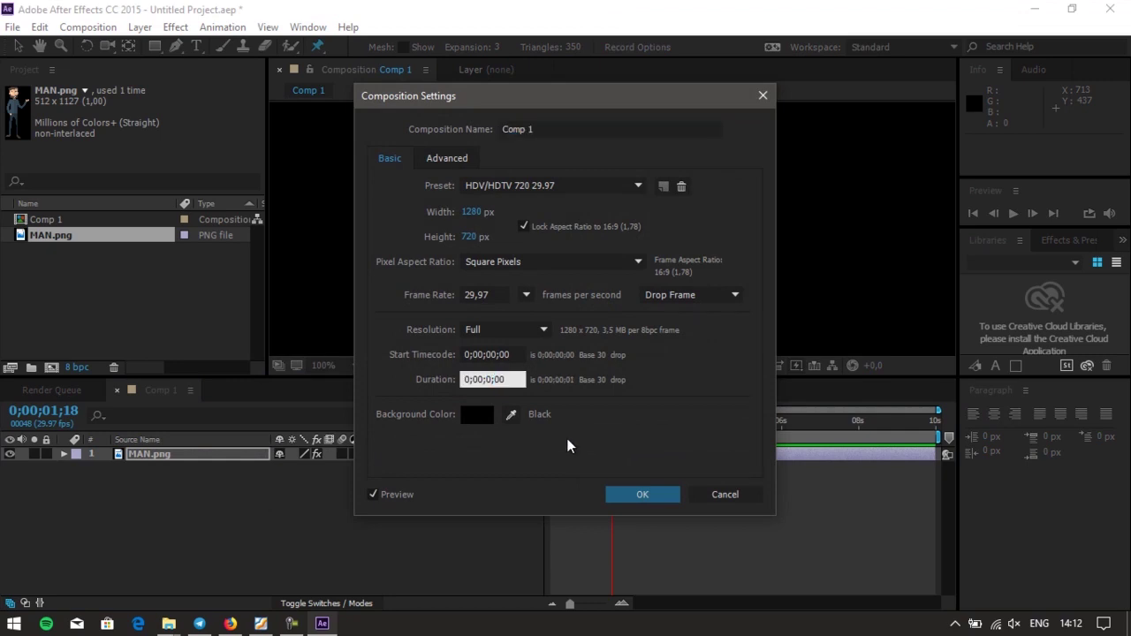
{"action": "left_click", "coordinate": [641, 497]}
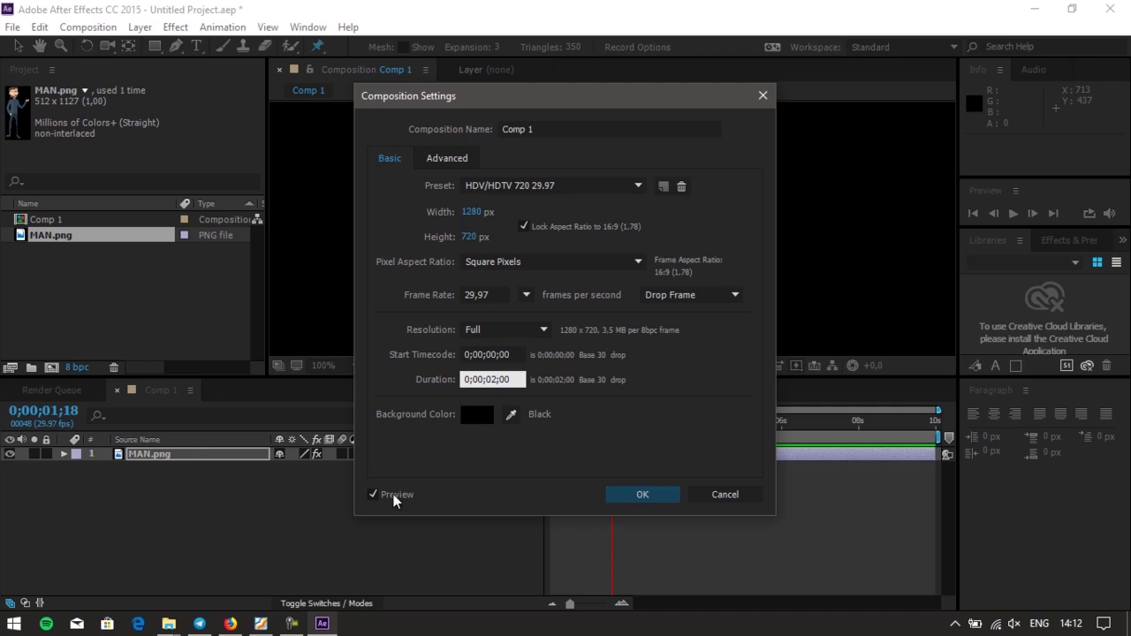
Nudge the MAN.png layer upward and slightly to the left in the frame to Position 662, 416
{"action": "scroll", "coordinate": [521, 217], "scroll_direction": "down", "scroll_amount": 4}
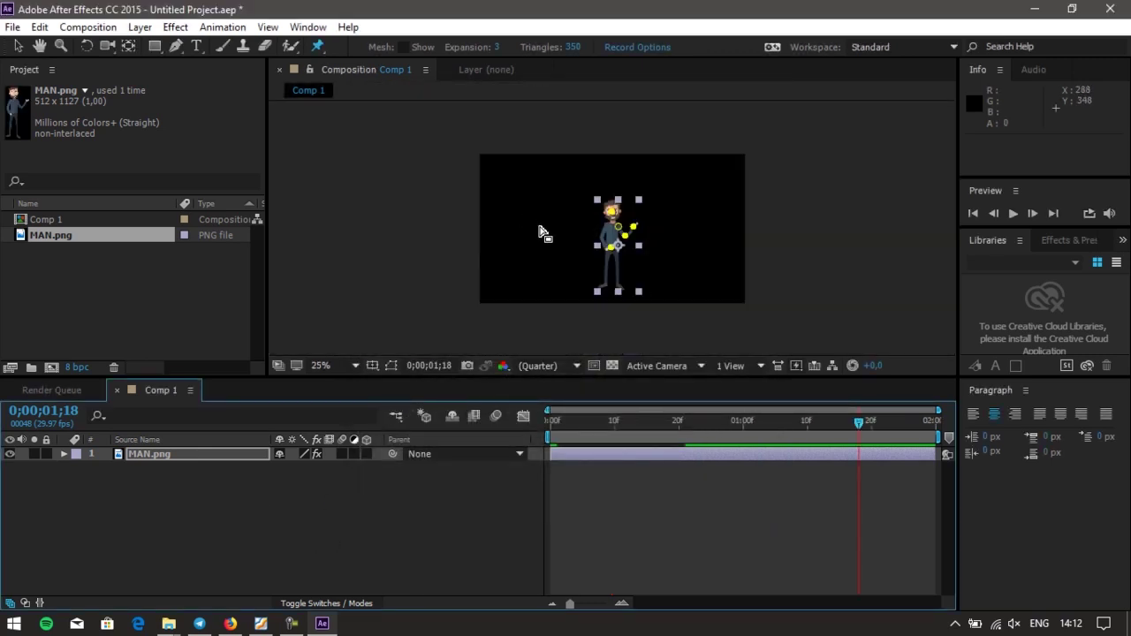
{"action": "scroll", "coordinate": [550, 237], "scroll_direction": "up", "scroll_amount": 2}
{"action": "left_click", "coordinate": [819, 239]}
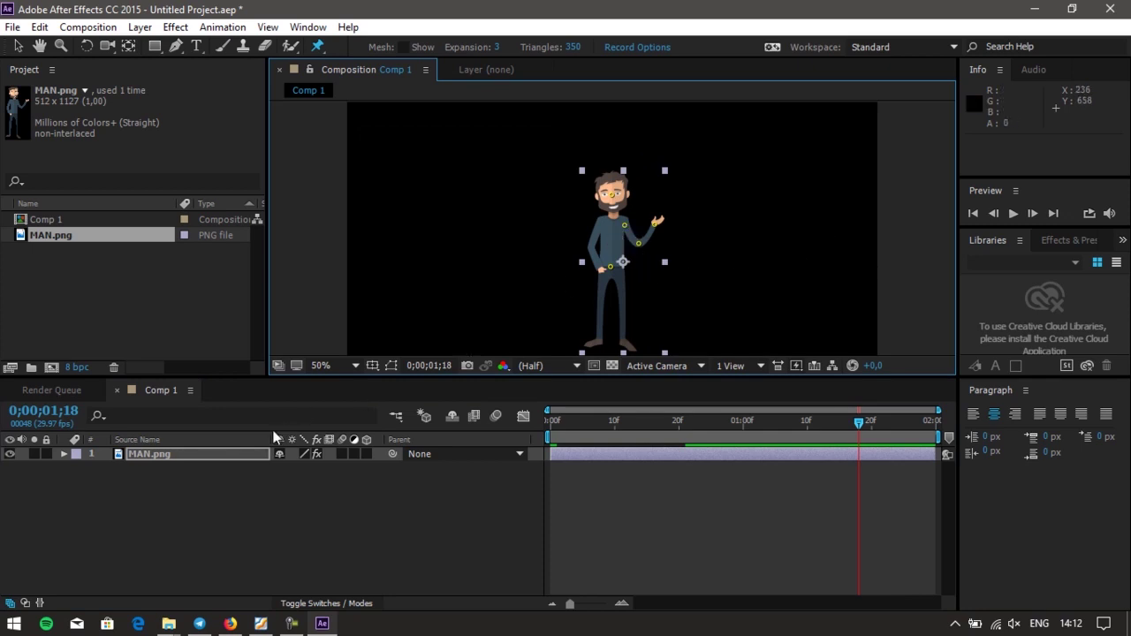
{"action": "left_click", "coordinate": [177, 453]}
{"action": "key", "text": "Up"}
{"action": "key", "text": "Up"}
{"action": "key", "text": "Up"}
{"action": "key", "text": "Up"}
{"action": "key", "text": "Up"}
{"action": "key", "text": "Up"}
{"action": "key", "text": "Up"}
{"action": "key", "text": "Up"}
{"action": "key", "text": "Up"}
{"action": "key", "text": "Up"}
{"action": "key", "text": "Up"}
{"action": "key", "text": "Up"}
{"action": "key", "text": "Up"}
{"action": "key", "text": "Up"}
{"action": "key", "text": "Up"}
{"action": "key", "text": "Up"}
{"action": "key", "text": "Up"}
{"action": "key", "text": "Up"}
{"action": "key", "text": "Up"}
{"action": "key", "text": "Up"}
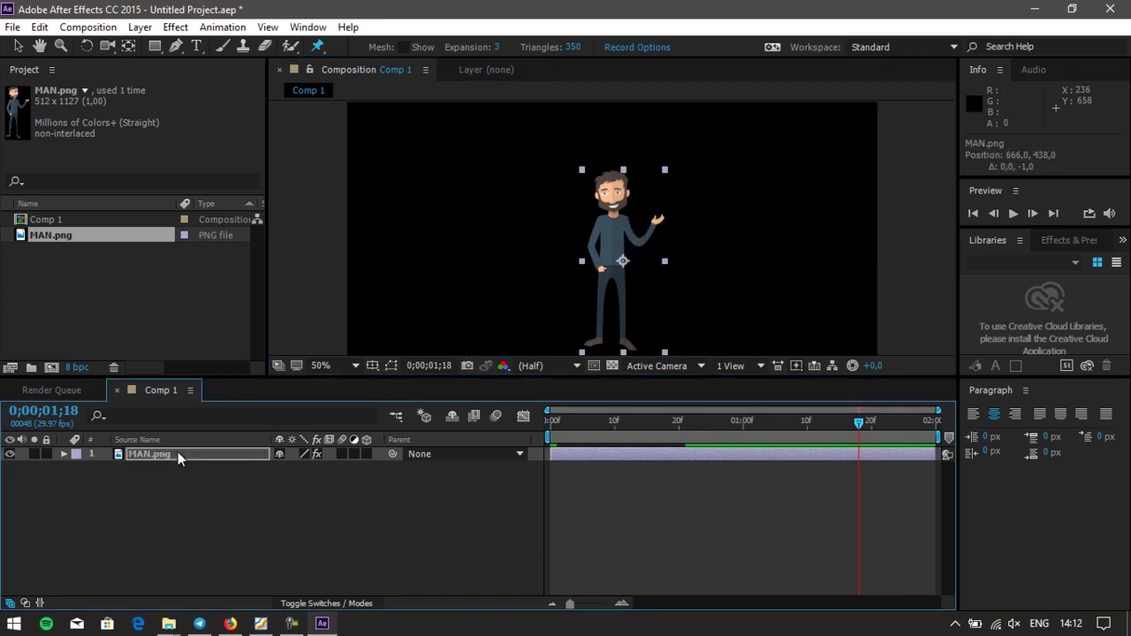
{"action": "key", "text": "Left"}
{"action": "key", "text": "Left"}
{"action": "key", "text": "Up"}
{"action": "key", "text": "Up"}
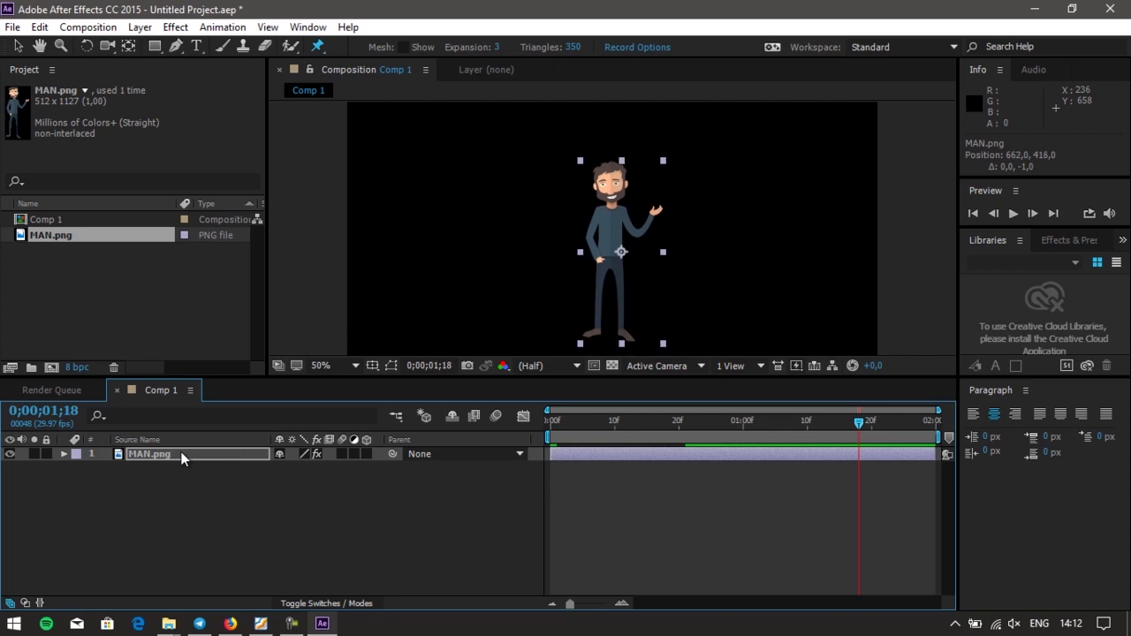
Create a 1280 × 720 px solid in light gray CACACA and place it beneath the MAN.png layer as the background
{"action": "right_click", "coordinate": [192, 474]}
{"action": "mouse_move", "coordinate": [382, 322]}
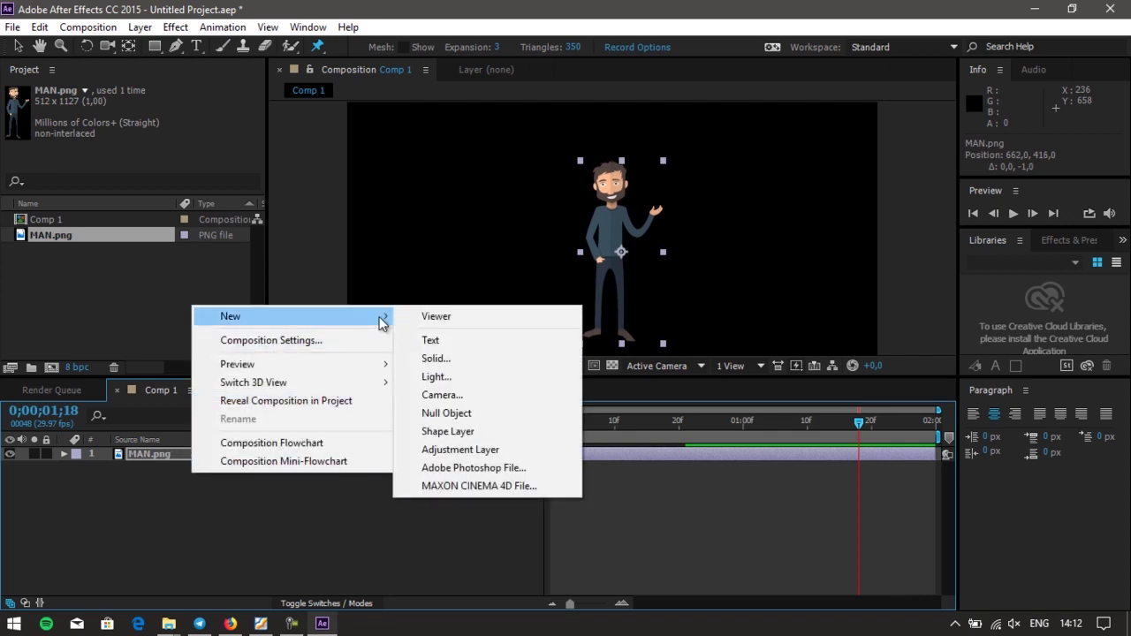
{"action": "left_click", "coordinate": [480, 356]}
{"action": "left_click", "coordinate": [548, 408]}
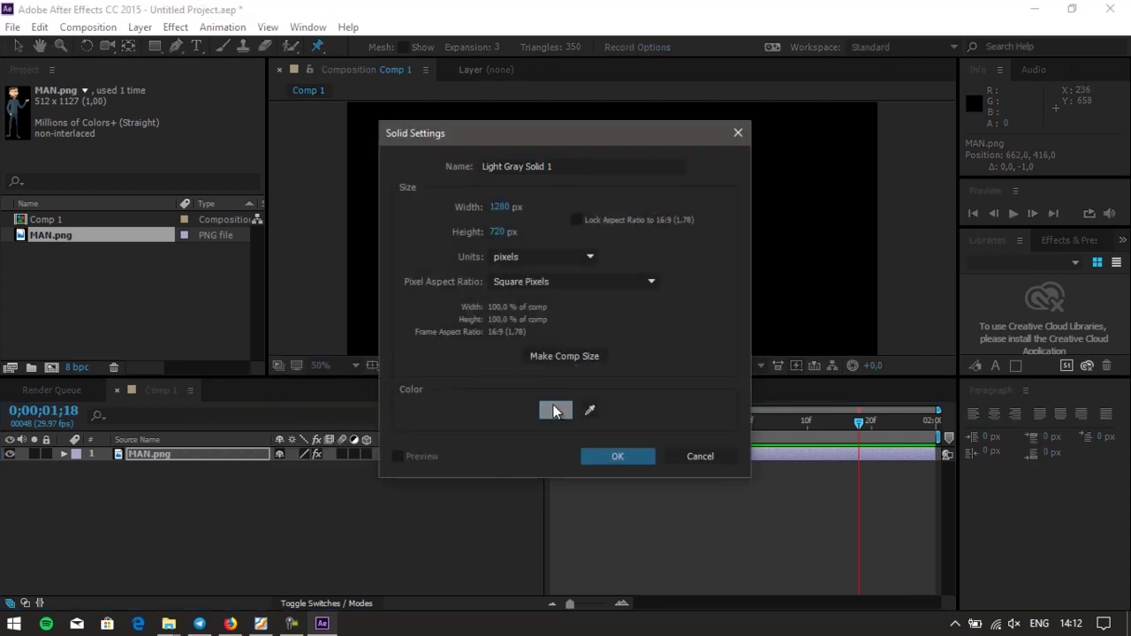
{"action": "left_click", "coordinate": [483, 405]}
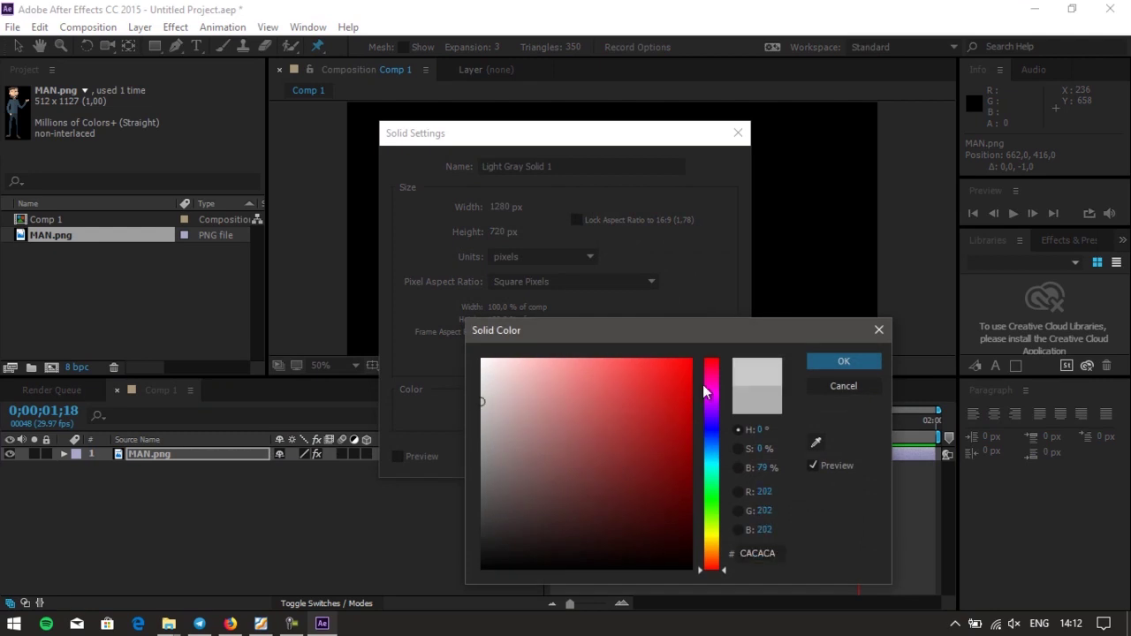
{"action": "left_click", "coordinate": [840, 361]}
{"action": "left_click", "coordinate": [597, 456]}
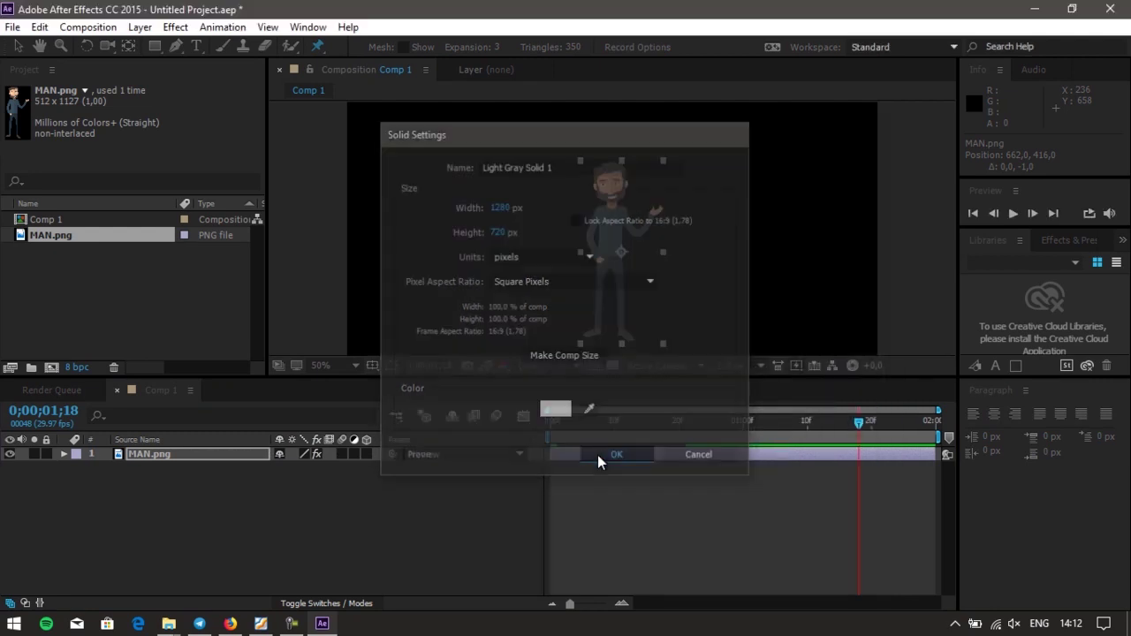
{"action": "left_click_drag", "start_coordinate": [173, 454], "coordinate": [188, 494]}
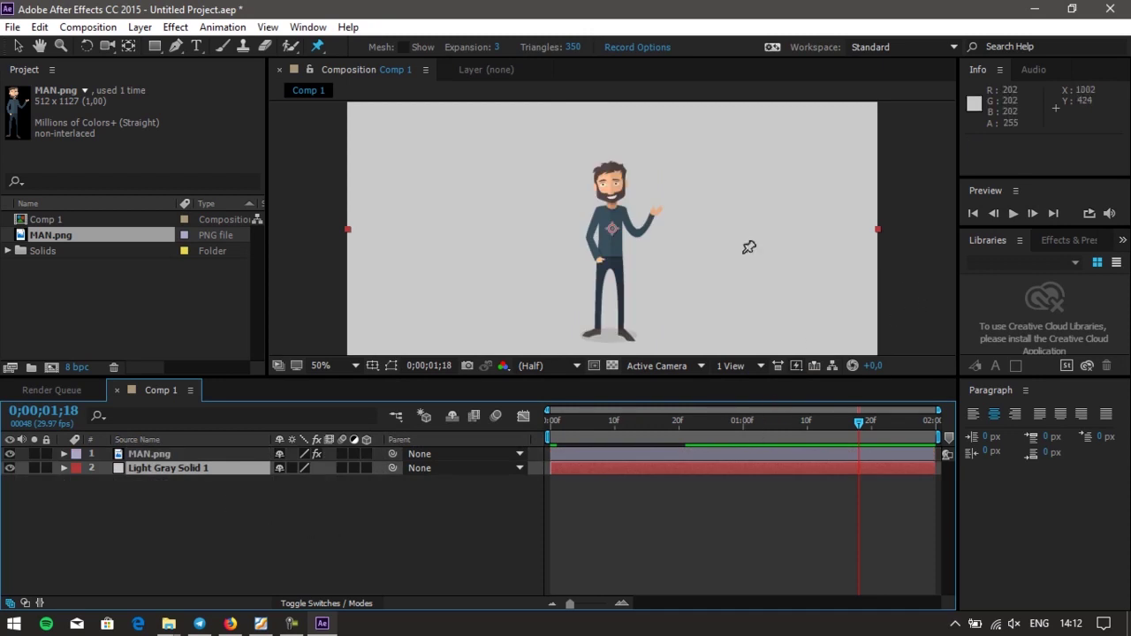
Activate the Selection tool, deselect all layers, preview the animation on the gray background and return to the first frame
{"action": "left_click", "coordinate": [19, 47]}
{"action": "left_click", "coordinate": [317, 188]}
{"action": "scroll", "coordinate": [647, 249], "scroll_direction": "down", "scroll_amount": 1}
{"action": "scroll", "coordinate": [647, 248], "scroll_direction": "up", "scroll_amount": 1}
{"action": "key", "text": "space"}
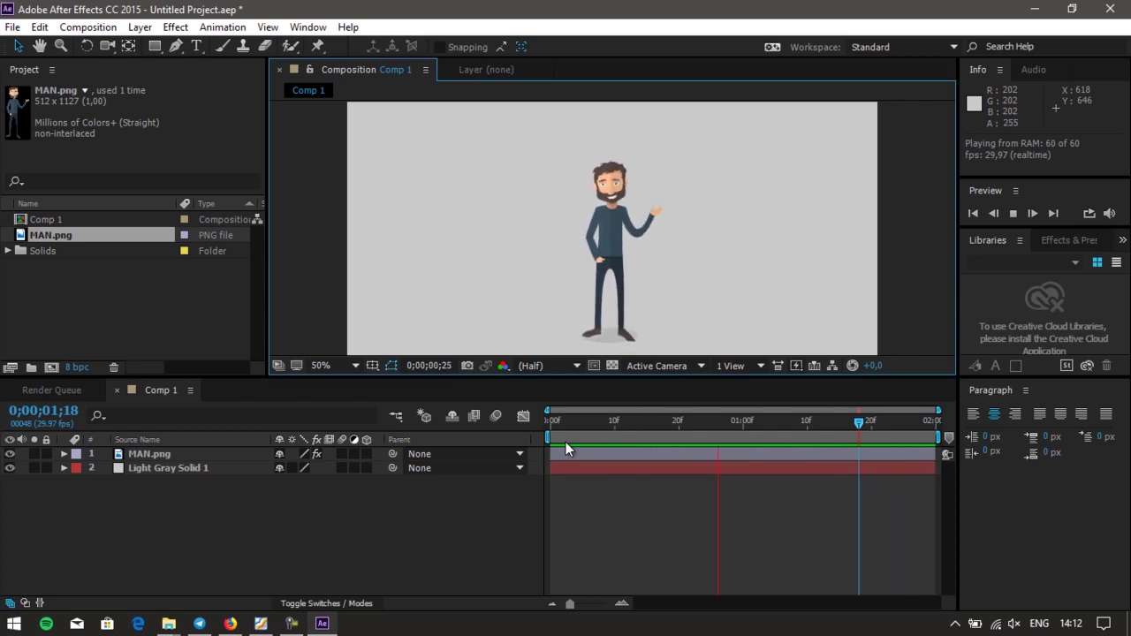
{"action": "key", "text": "space"}
{"action": "left_click_drag", "start_coordinate": [567, 430], "coordinate": [509, 426]}
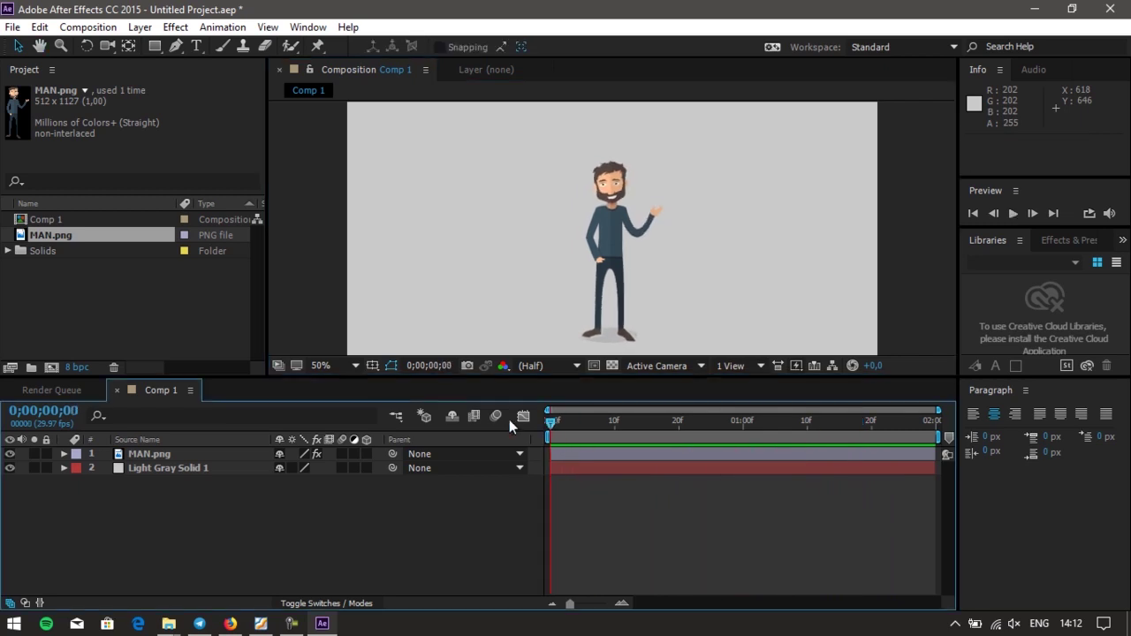
Expand the MAN.png layer's Puppet properties and shift the last Position keyframes of Puppet Pins 2 to 5 to 0;00;01;01
{"action": "left_click", "coordinate": [136, 453]}
{"action": "left_click", "coordinate": [63, 454]}
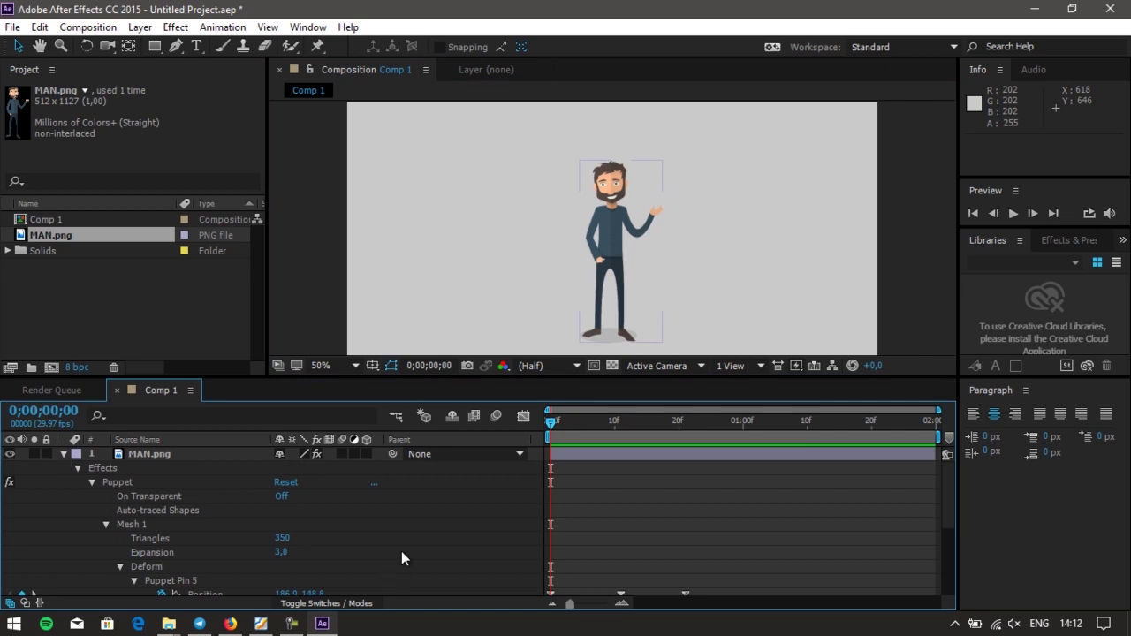
{"action": "scroll", "coordinate": [353, 531], "scroll_direction": "down", "scroll_amount": 3}
{"action": "left_click_drag", "start_coordinate": [702, 564], "coordinate": [749, 469]}
At 0;00;00;19, tilt the man's head toward his raised hand by keyframing Puppet Pin 5 at 243.8, 160.5
{"action": "left_click_drag", "start_coordinate": [690, 422], "coordinate": [674, 422]}
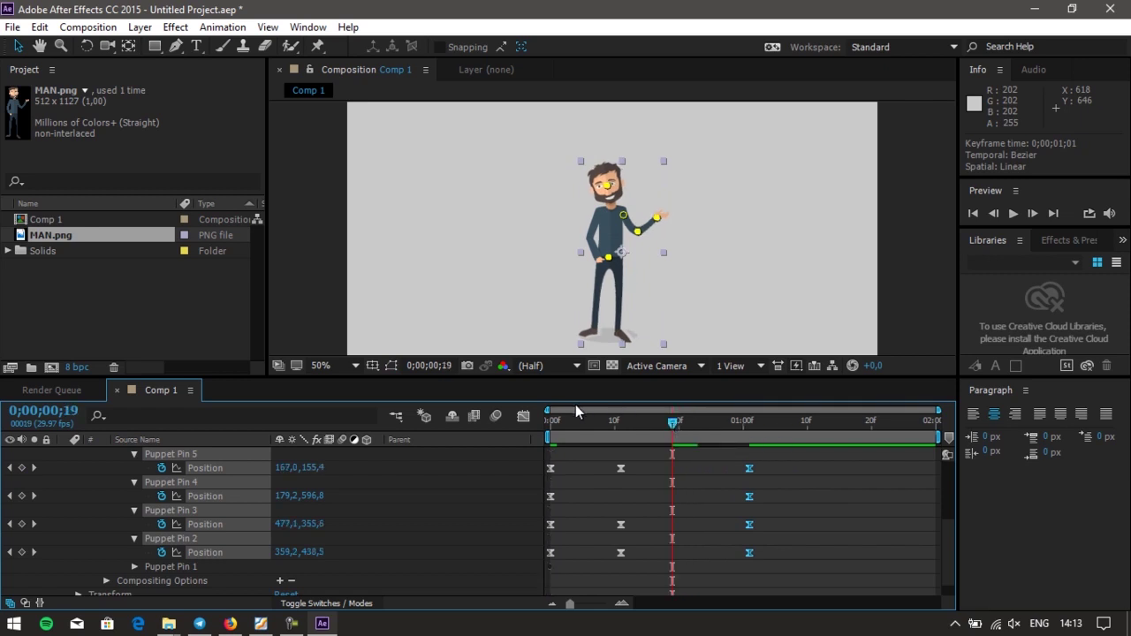
{"action": "left_click", "coordinate": [681, 167]}
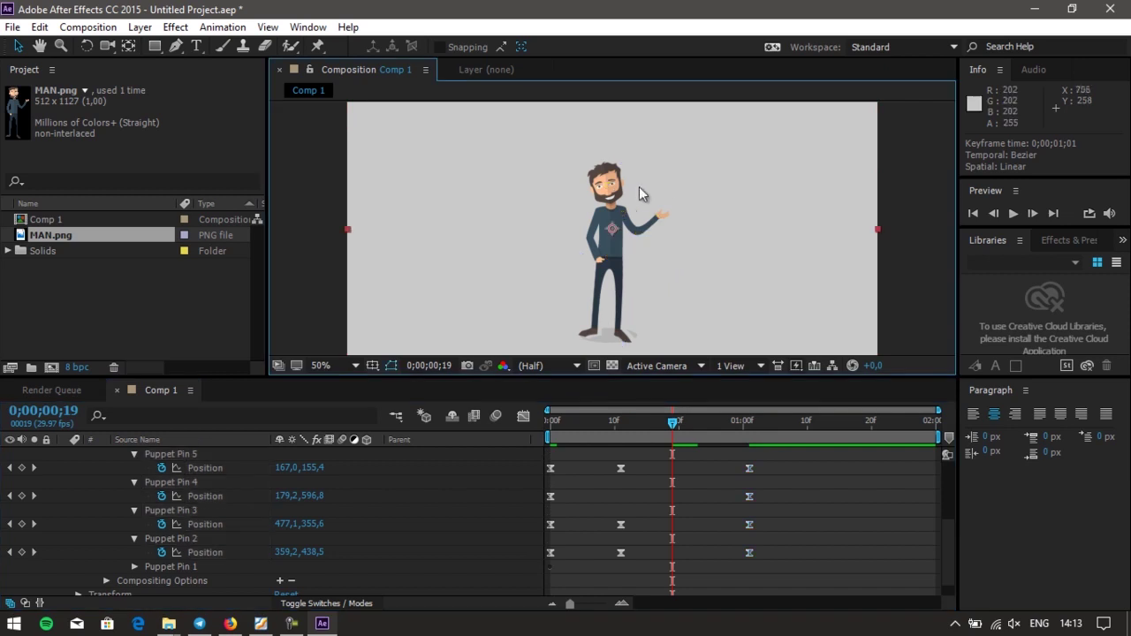
{"action": "left_click", "coordinate": [213, 468]}
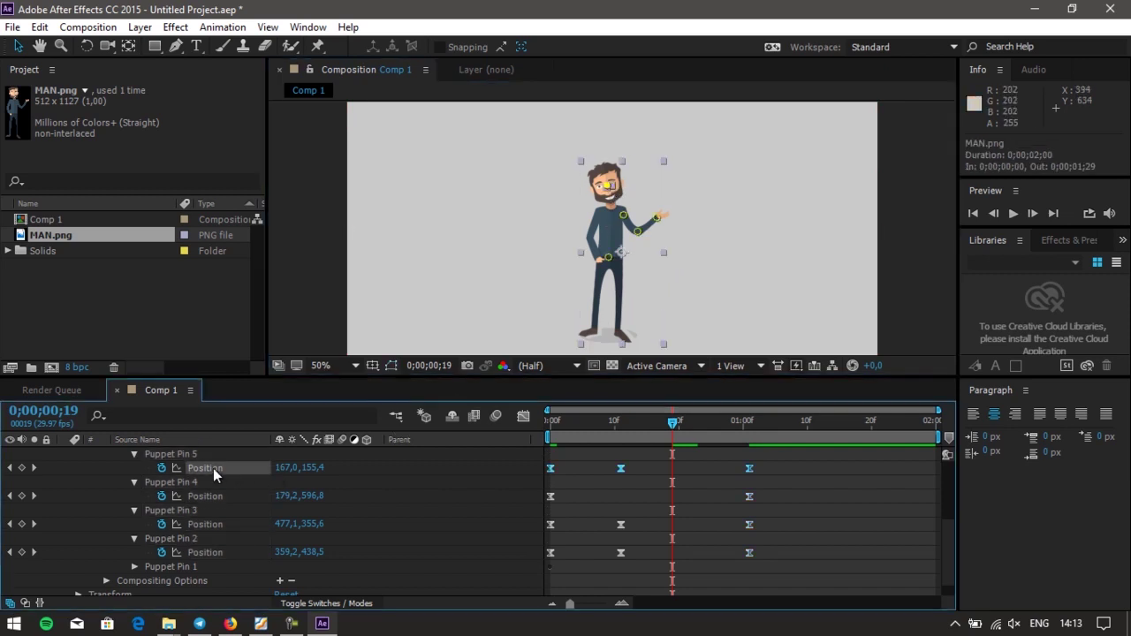
{"action": "left_click_drag", "start_coordinate": [608, 186], "coordinate": [629, 189]}
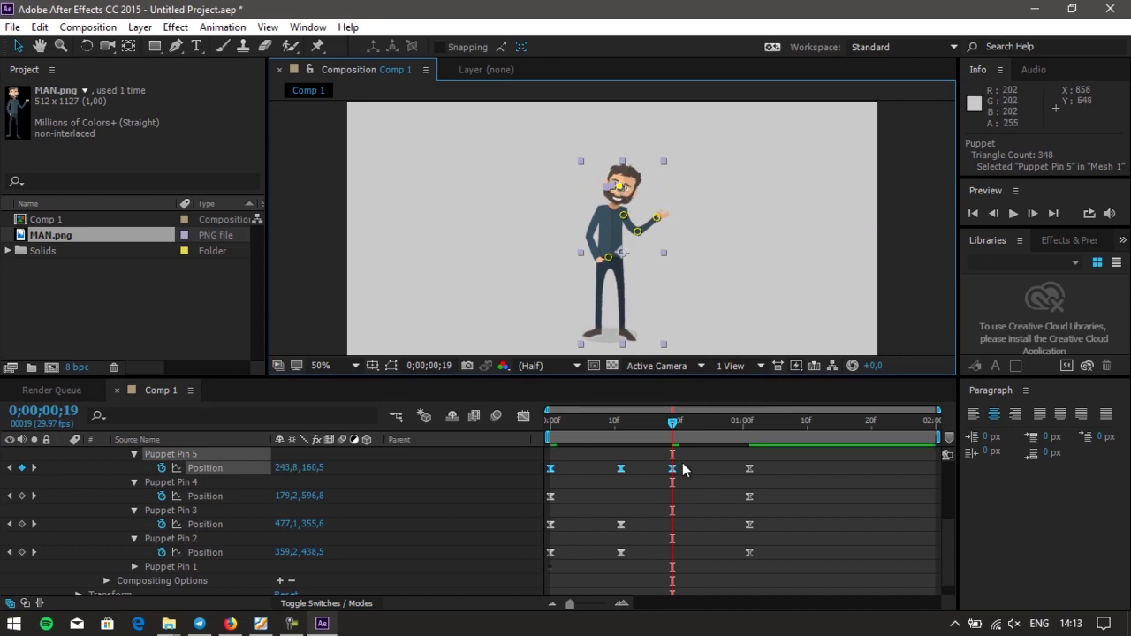
At 0;00;00;19, keyframe the hand's Puppet Pin 3 at 405.4, 237.8 and the elbow's Puppet Pin 2 at 359.2, 423.1, then preview
{"action": "left_click", "coordinate": [211, 499]}
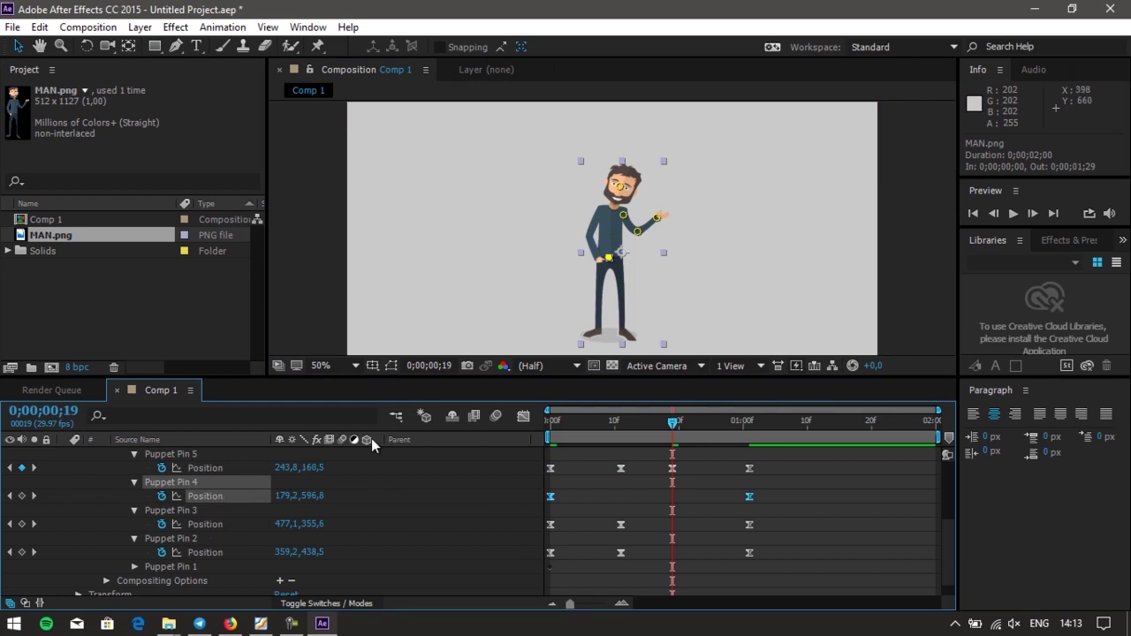
{"action": "left_click", "coordinate": [228, 524]}
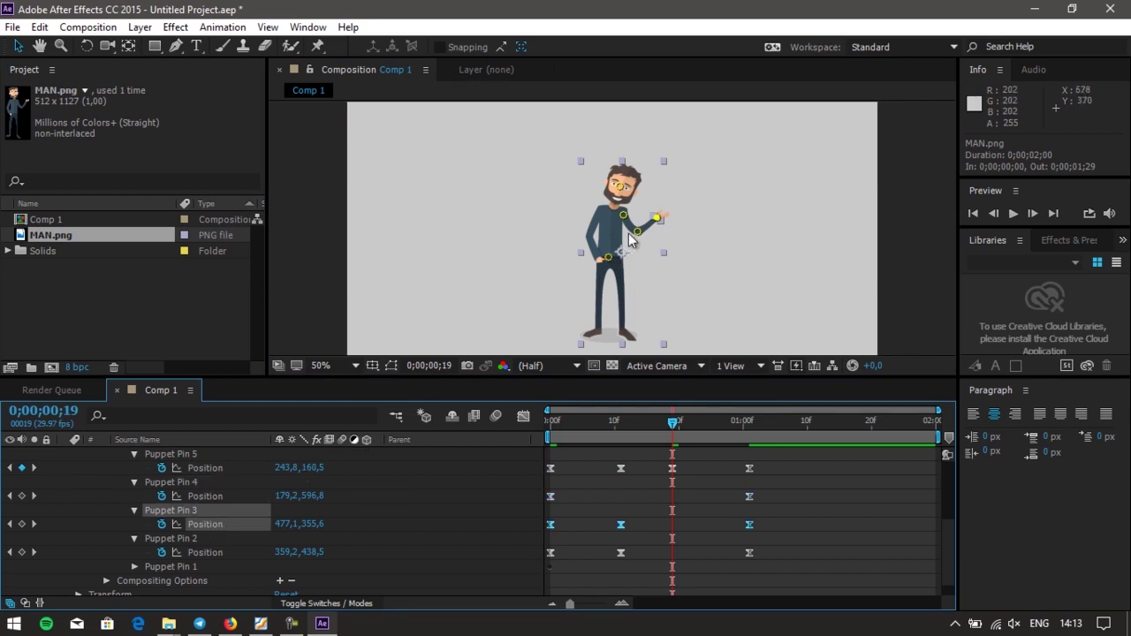
{"action": "left_click_drag", "start_coordinate": [663, 223], "coordinate": [658, 209]}
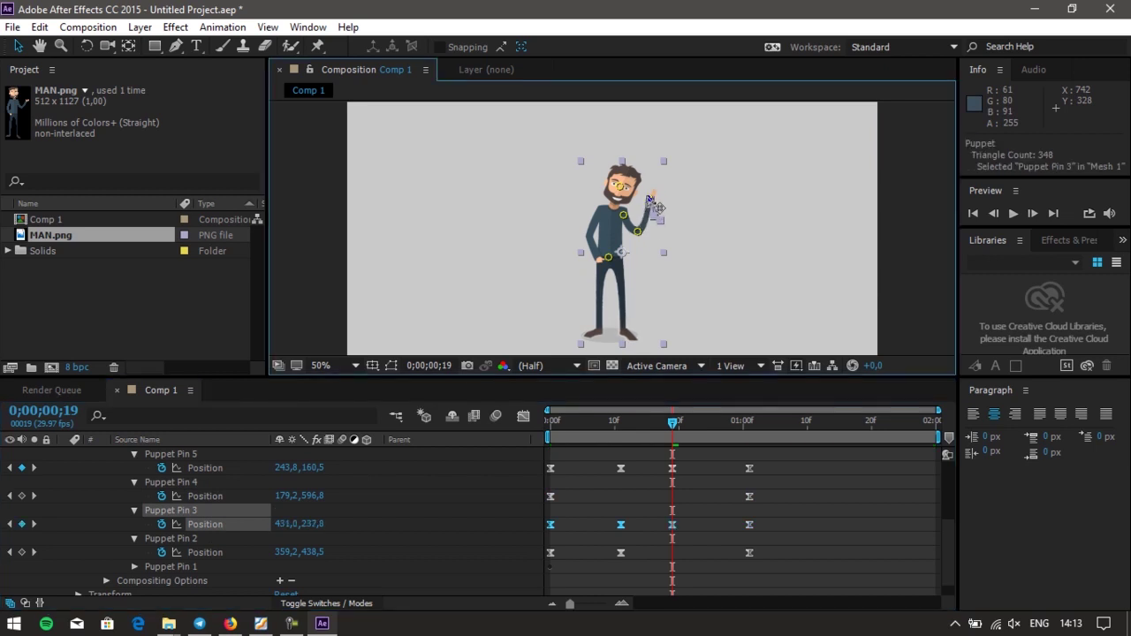
{"action": "left_click_drag", "start_coordinate": [650, 200], "coordinate": [646, 201]}
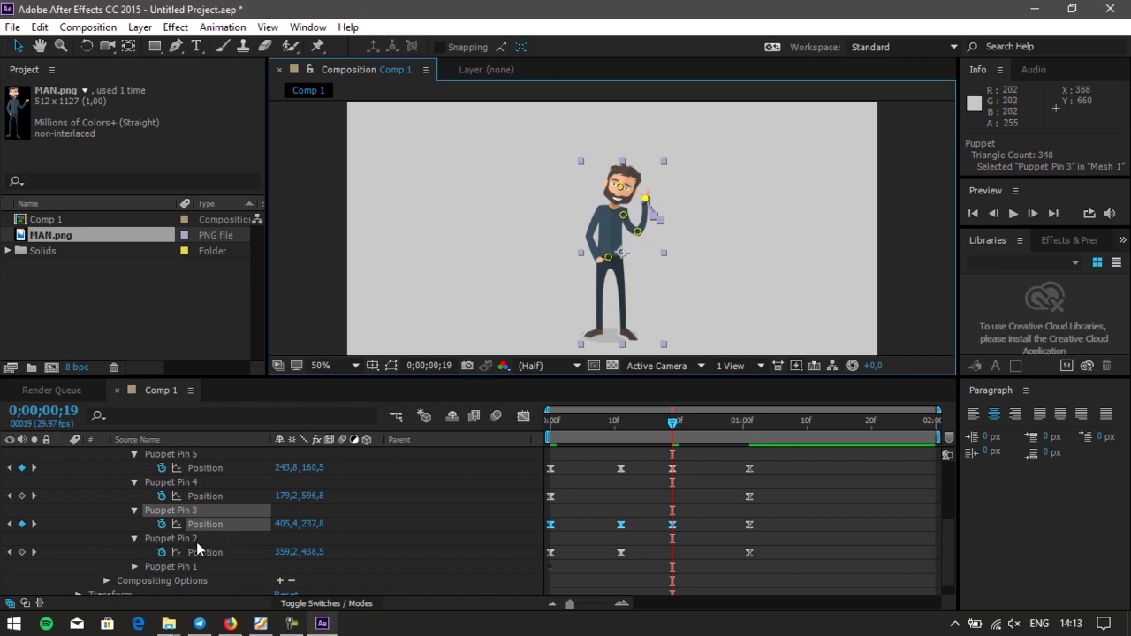
{"action": "left_click", "coordinate": [196, 555]}
{"action": "mouse_move", "coordinate": [662, 250]}
{"action": "left_mouse_down"}
{"action": "mouse_move", "coordinate": [653, 237]}
{"action": "mouse_move", "coordinate": [642, 252]}
{"action": "mouse_move", "coordinate": [647, 240]}
{"action": "left_mouse_up"}
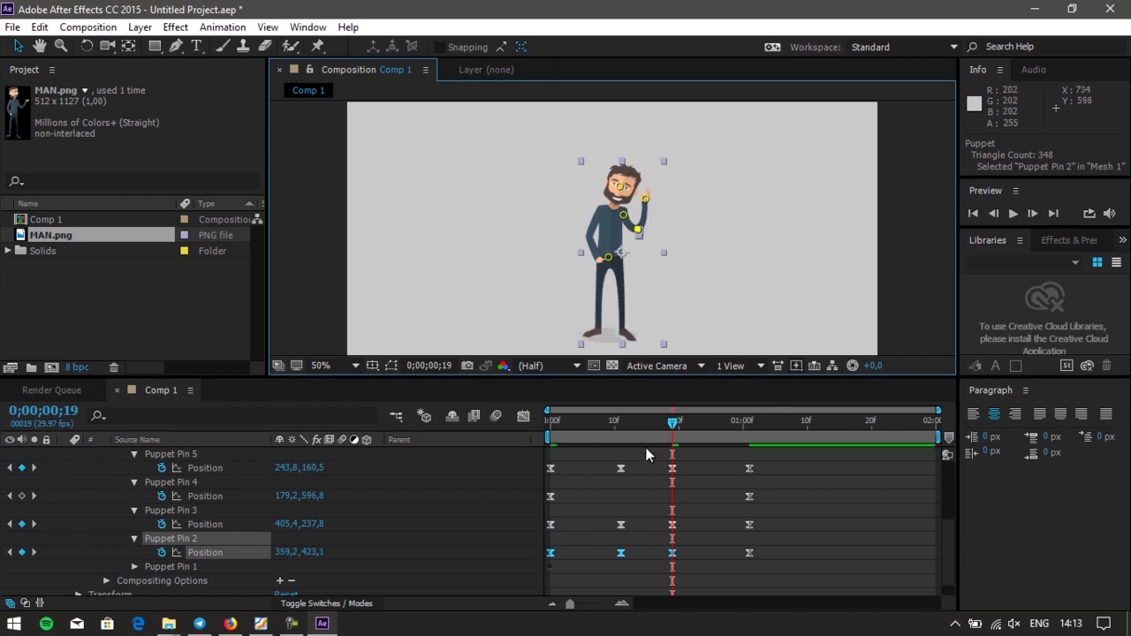
{"action": "key", "text": "space"}
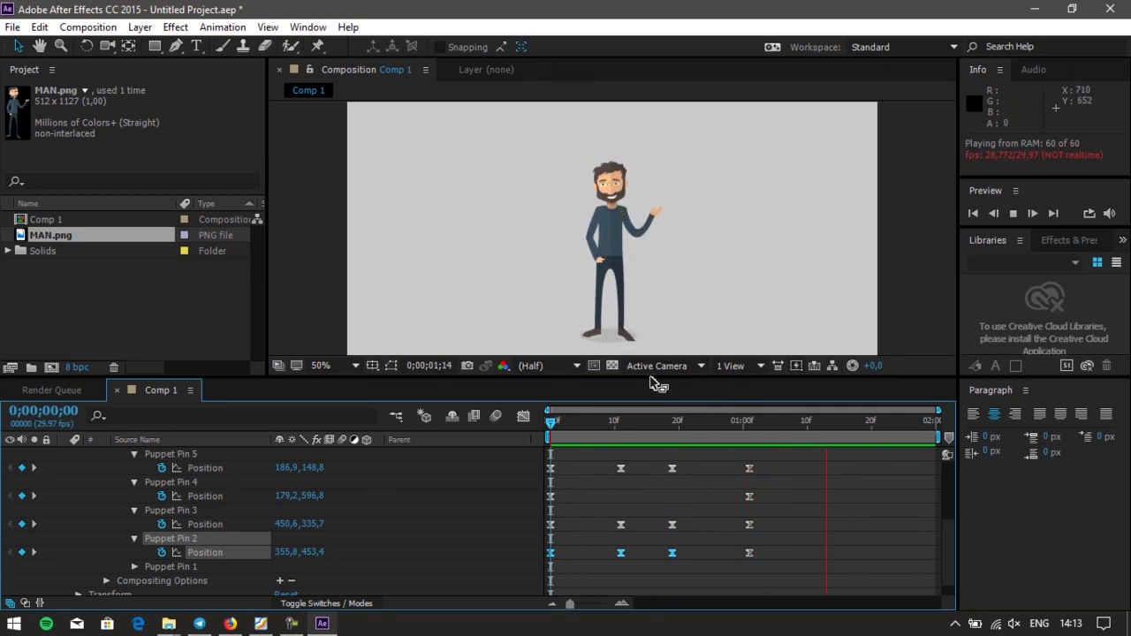
Add a Position keyframe for the waist's Puppet Pin 4 at 0;00;00;11 and scrub through the rest of the animation
{"action": "left_click", "coordinate": [622, 421]}
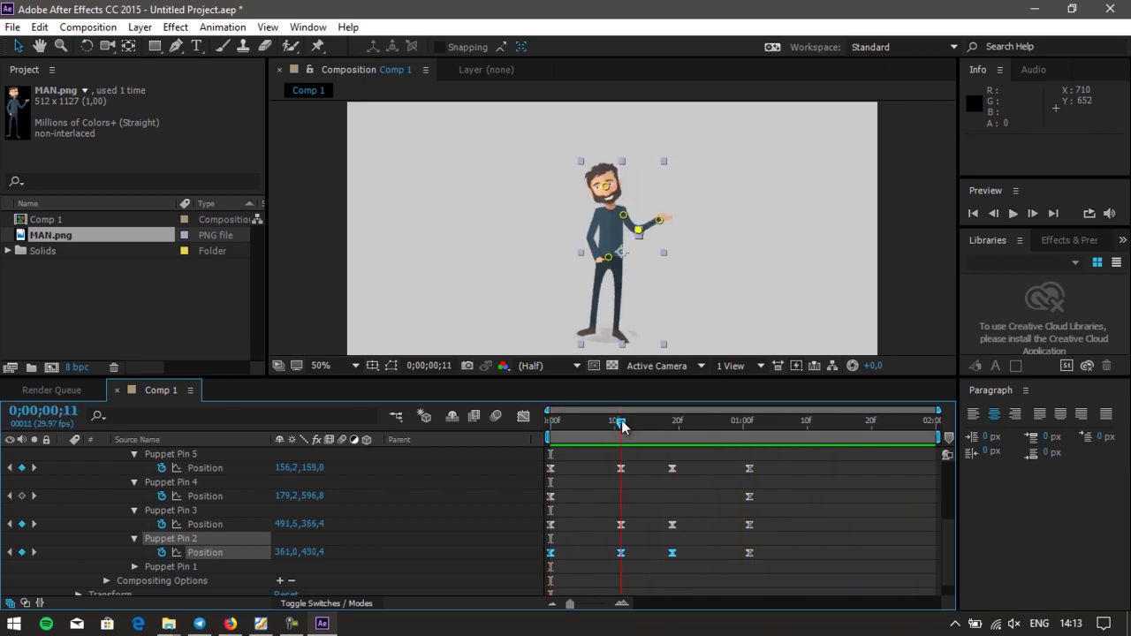
{"action": "left_click", "coordinate": [609, 259]}
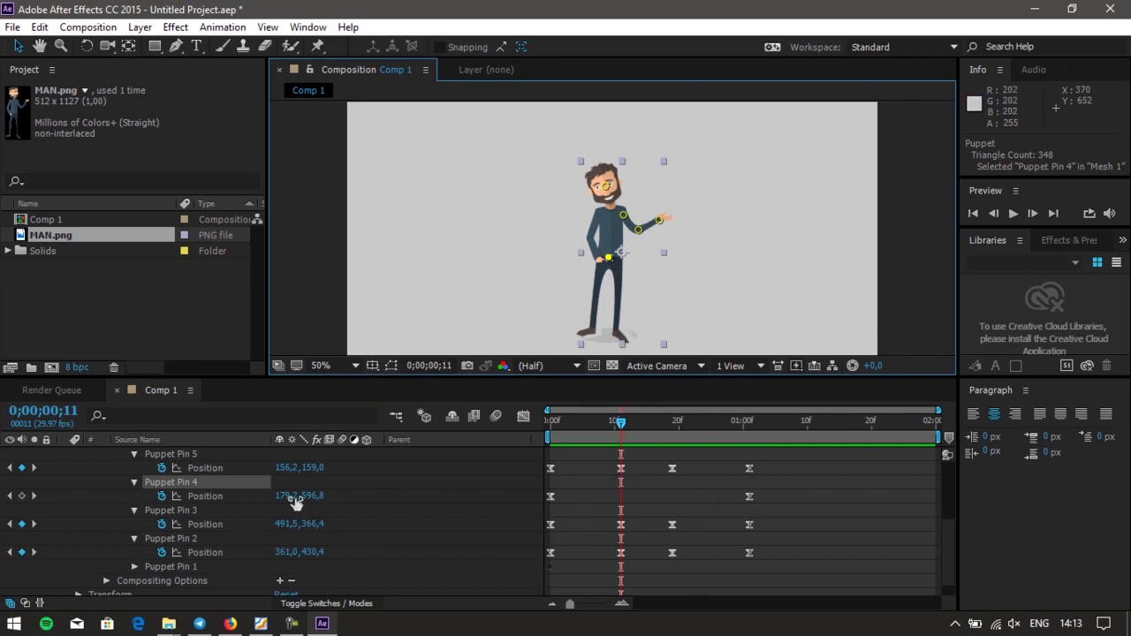
{"action": "mouse_move", "coordinate": [305, 500]}
{"action": "left_mouse_down"}
{"action": "mouse_move", "coordinate": [317, 495]}
{"action": "mouse_move", "coordinate": [292, 497]}
{"action": "left_mouse_up"}
{"action": "left_click_drag", "start_coordinate": [626, 422], "coordinate": [747, 435]}
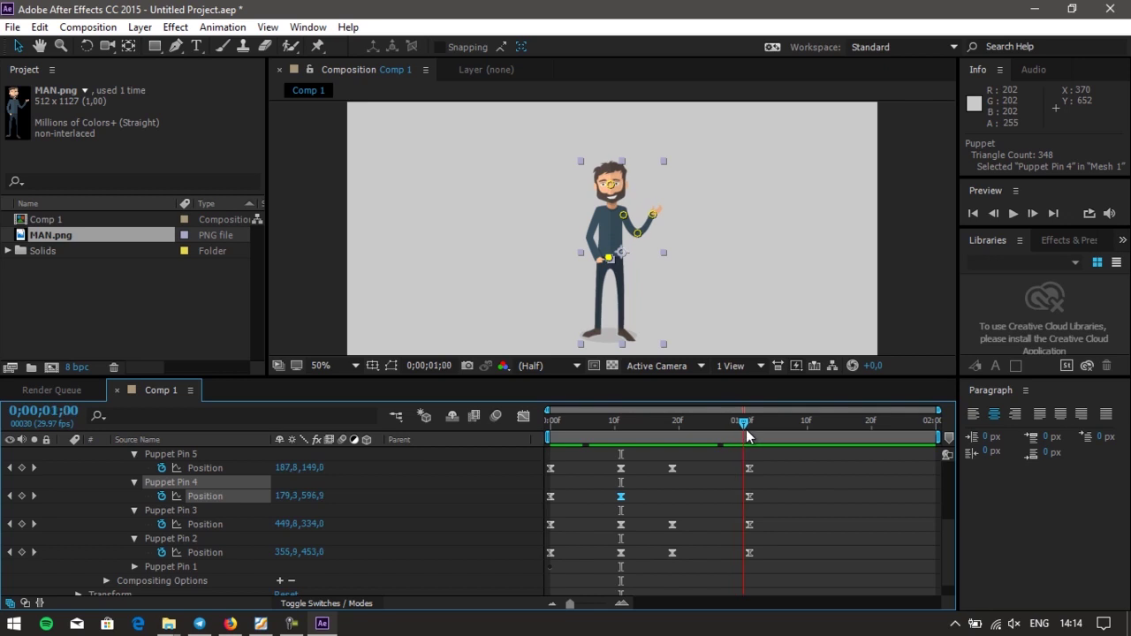
{"action": "left_click_drag", "start_coordinate": [822, 438], "coordinate": [891, 433]}
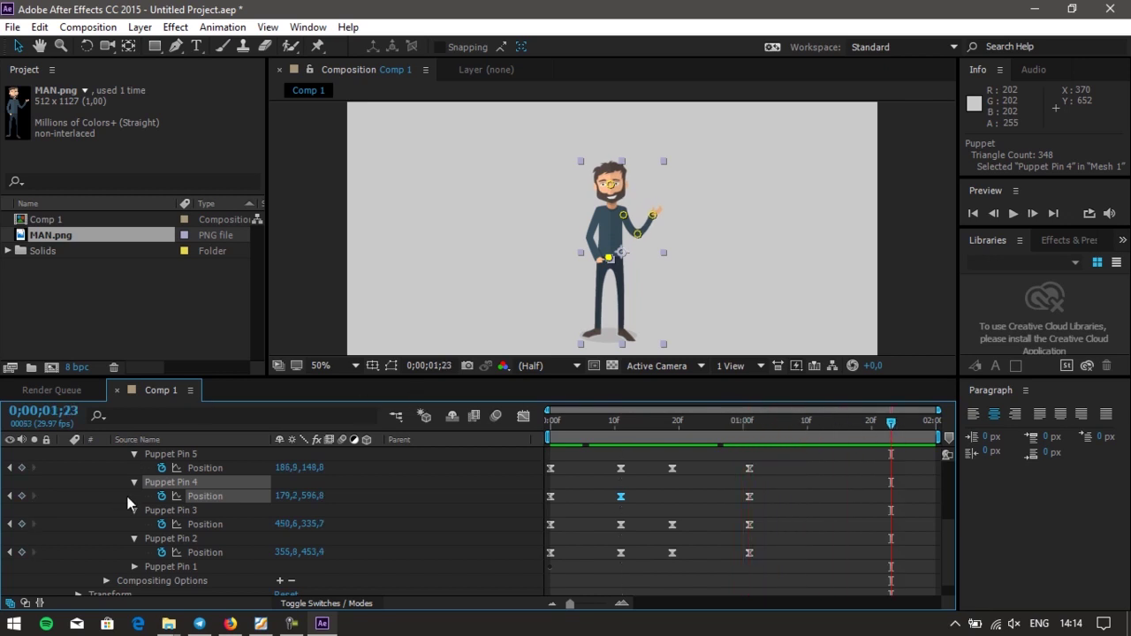
Collapse the MAN.png layer and preview the composition from the first frame
{"action": "scroll", "coordinate": [127, 502], "scroll_direction": "up", "scroll_amount": 3}
{"action": "left_click", "coordinate": [75, 468]}
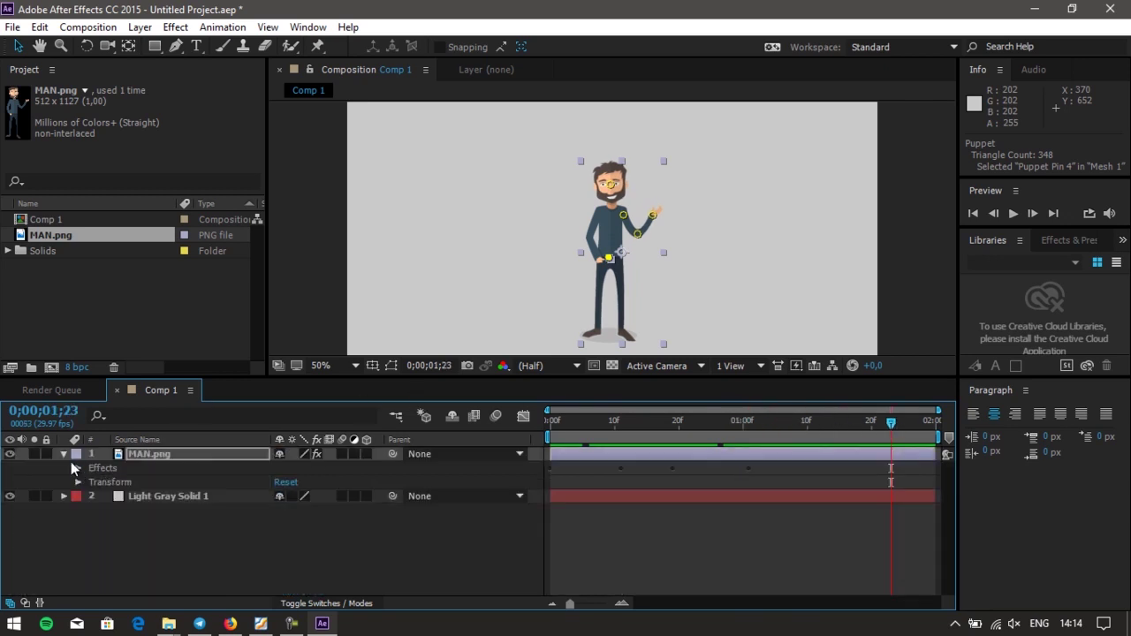
{"action": "left_click", "coordinate": [63, 454]}
{"action": "key", "text": "Home"}
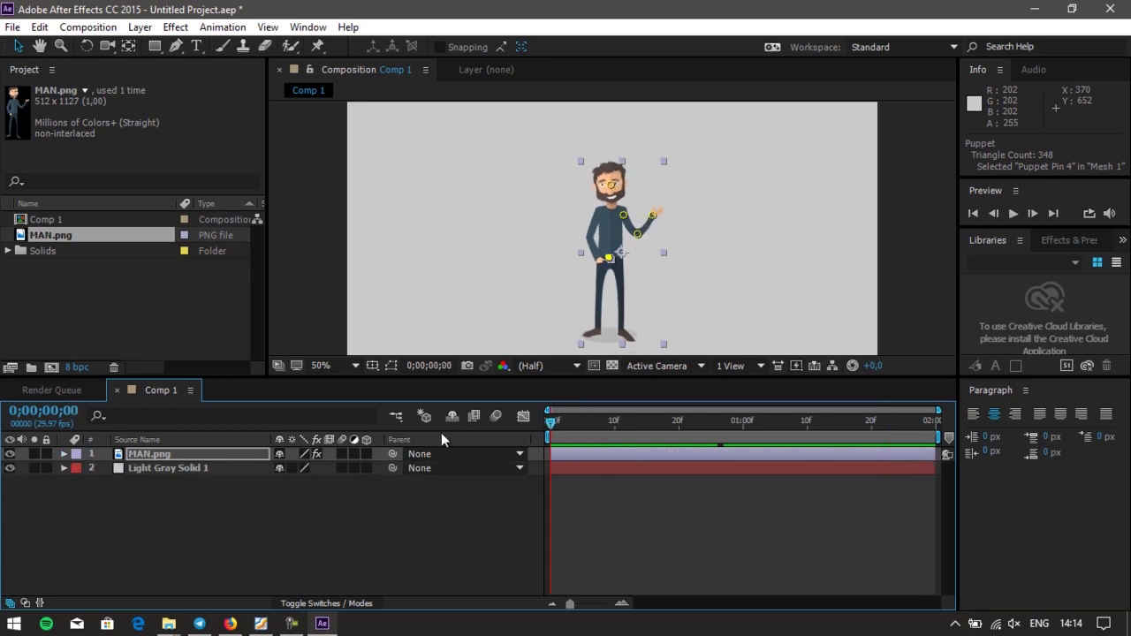
{"action": "key", "text": "space"}
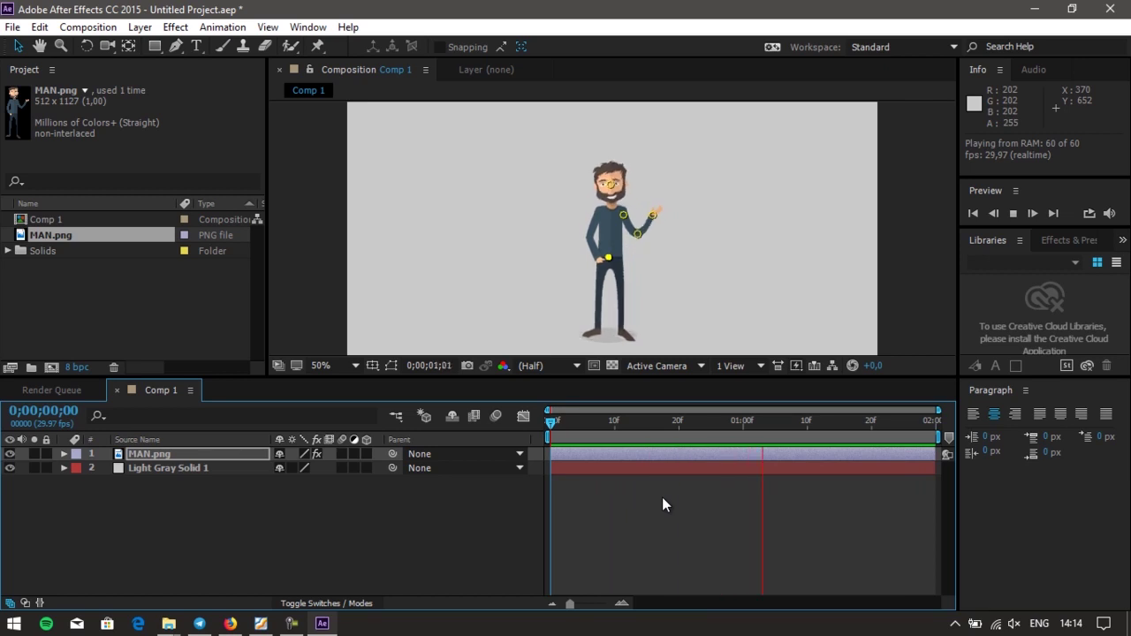
Deselect the layer to hide its puppet pins and replay the finished animation
{"action": "left_click", "coordinate": [296, 275]}
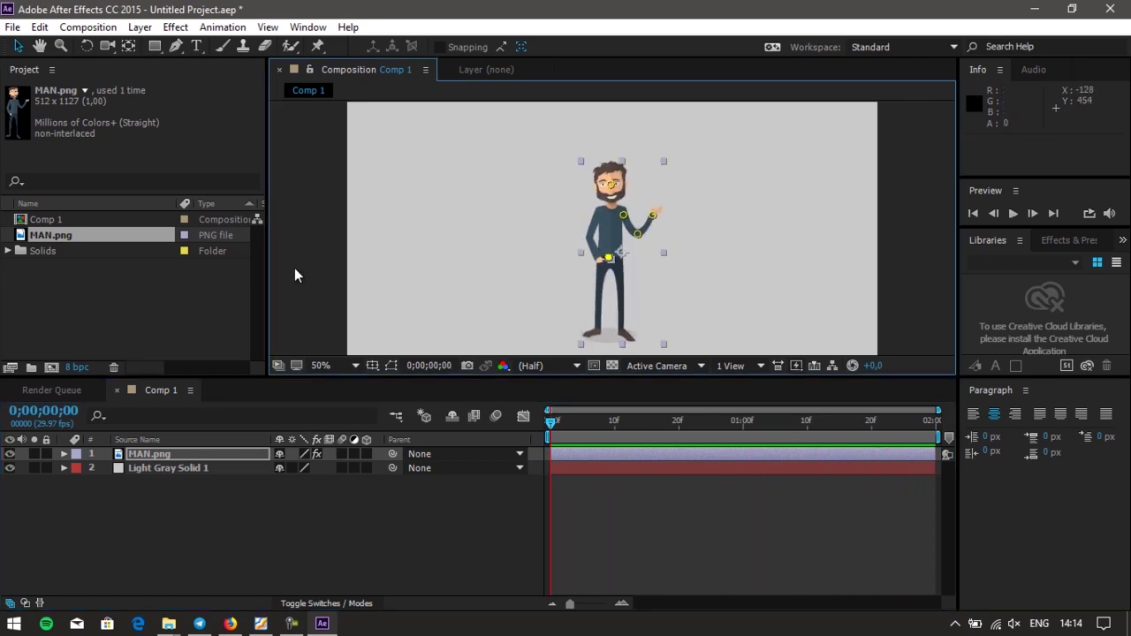
{"action": "left_click", "coordinate": [294, 267]}
{"action": "key", "text": "space"}
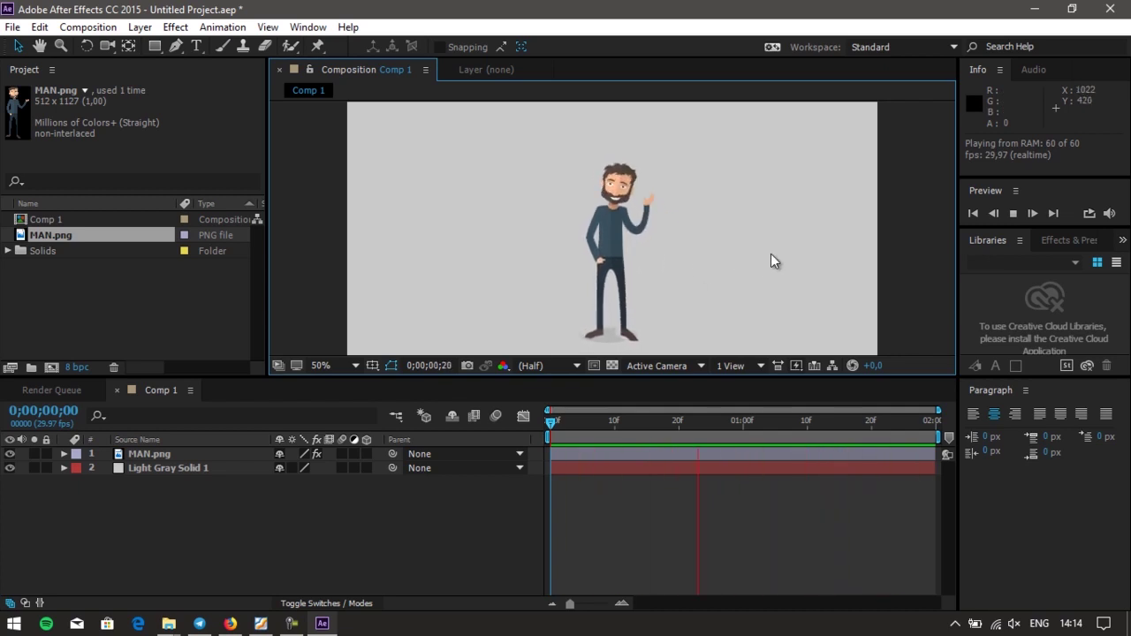
{"action": "key", "text": "space"}
{"action": "mouse_move", "coordinate": [309, 629]}
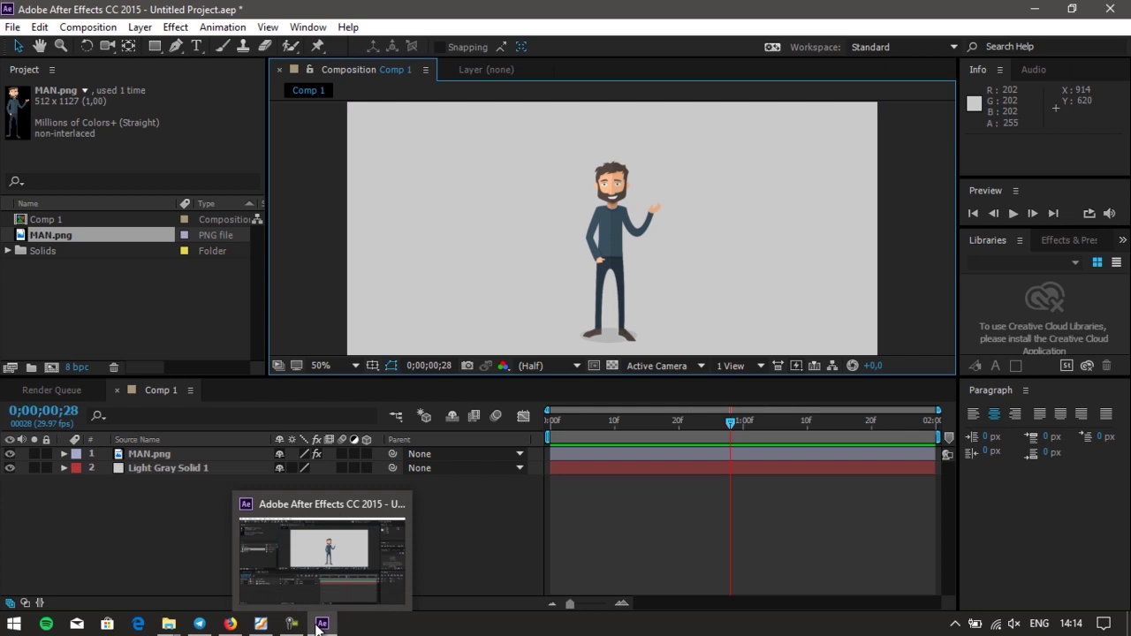